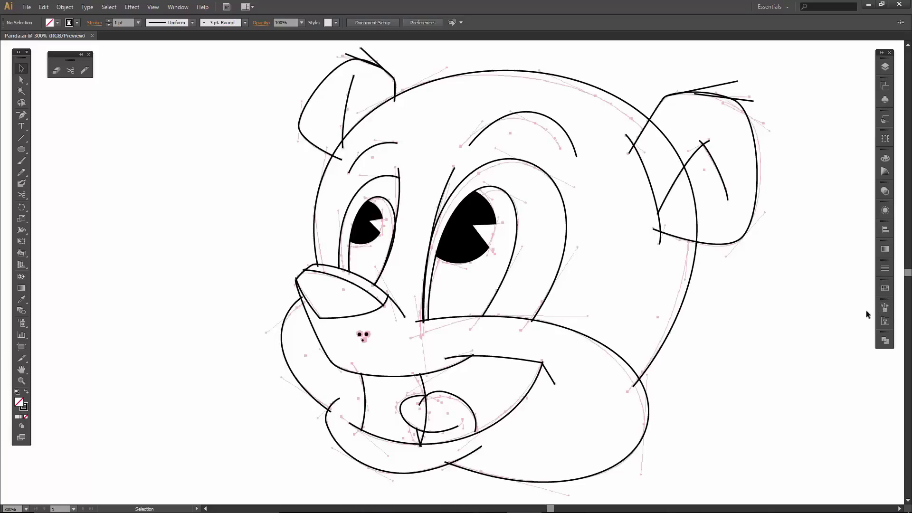
# - Load the 'brushes (1) Tints' library from Brush Libraries > User Defined
pyautogui.click(883, 306)
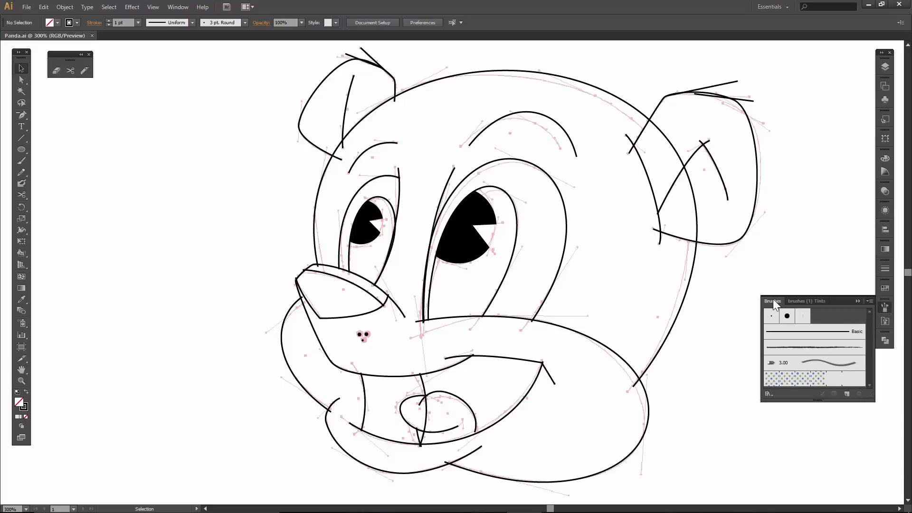
pyautogui.moveTo(773, 300); pyautogui.dragTo(693, 99)
pyautogui.click(687, 193)
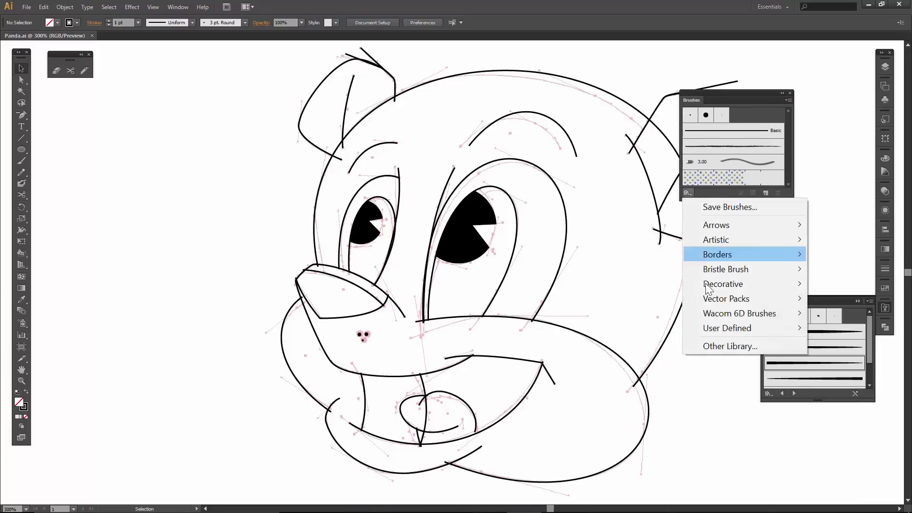
pyautogui.moveTo(719, 329)
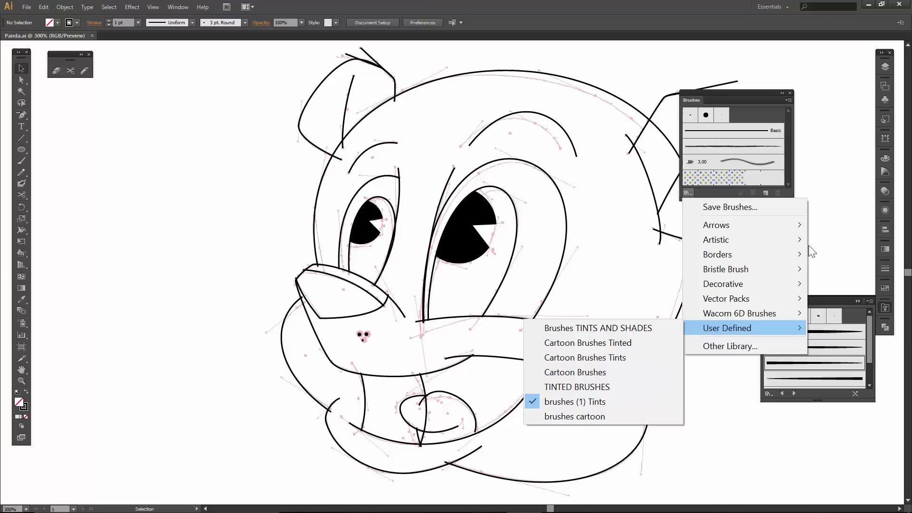
# - Close the default Brushes panel and place the enlarged Tints panel beside the panda's right ear
pyautogui.click(789, 95)
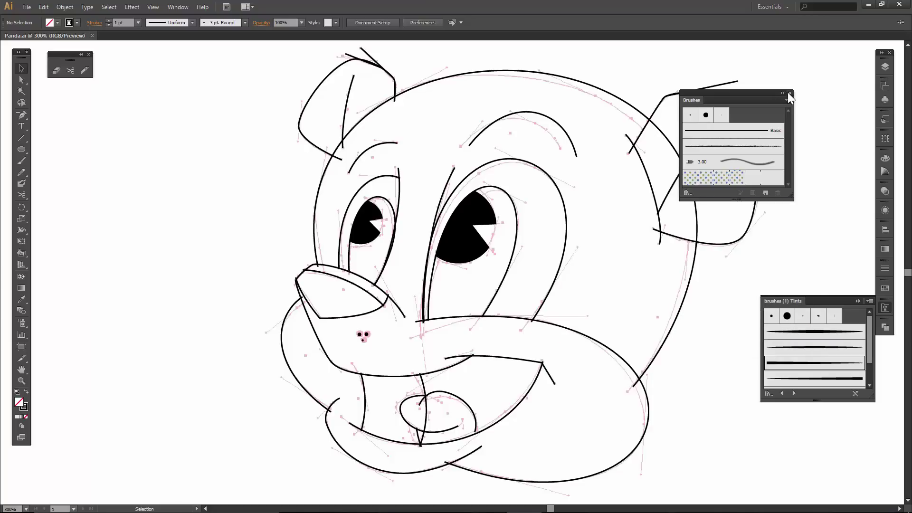
pyautogui.click(789, 93)
pyautogui.moveTo(780, 301)
pyautogui.mouseDown()
pyautogui.moveTo(763, 204)
pyautogui.moveTo(762, 118)
pyautogui.moveTo(755, 119)
pyautogui.mouseUp()
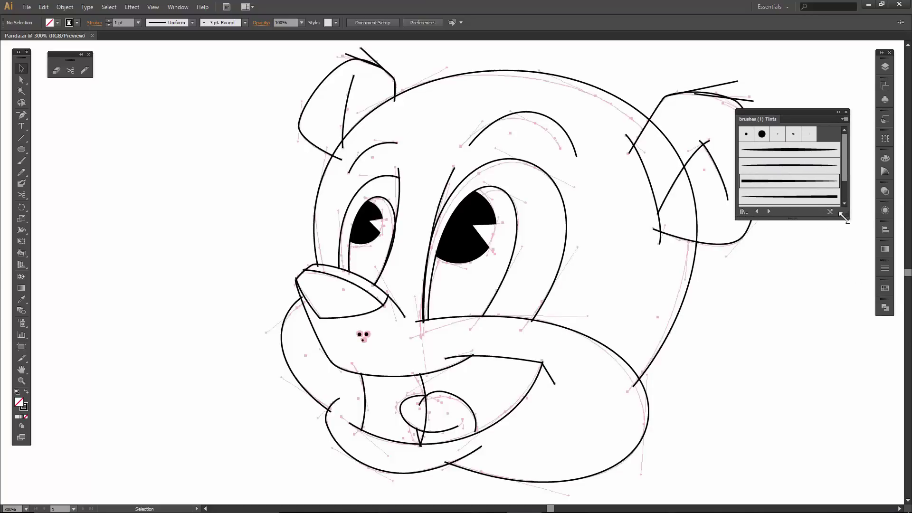
pyautogui.moveTo(849, 218)
pyautogui.mouseDown()
pyautogui.moveTo(845, 286)
pyautogui.moveTo(850, 263)
pyautogui.mouseUp()
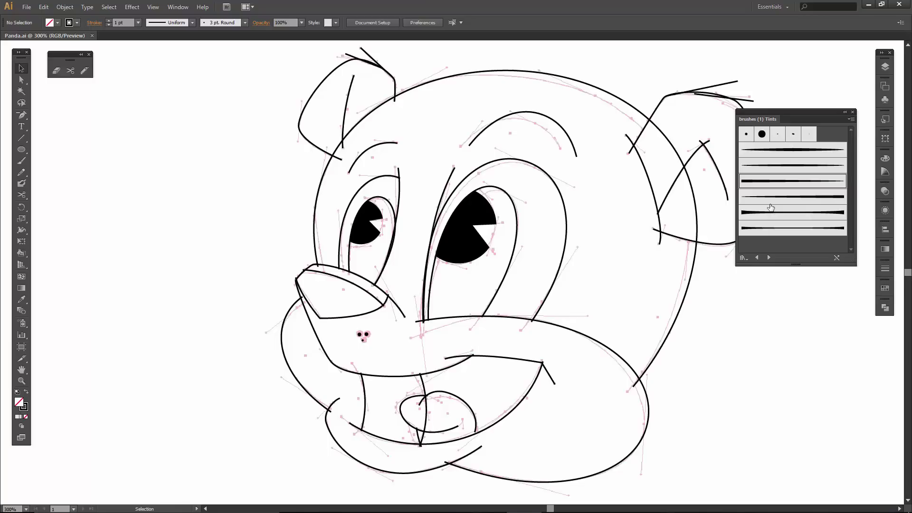
# - Browse the User Defined brush libraries, then dock the Tints panel in the right-hand dock
pyautogui.click(743, 257)
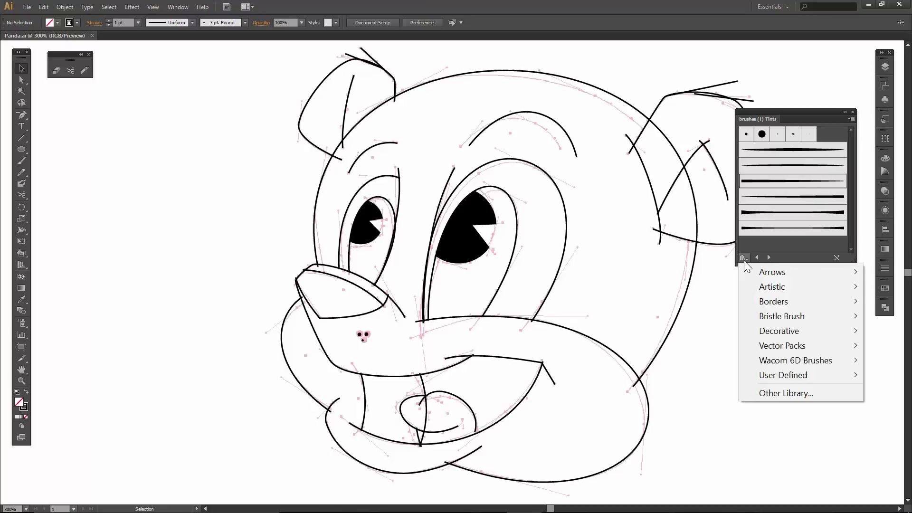
pyautogui.moveTo(759, 377)
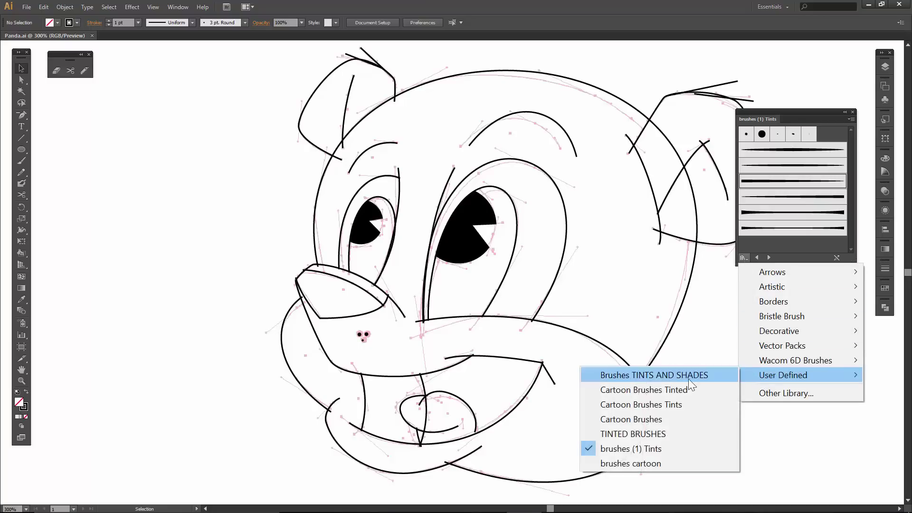
pyautogui.click(692, 339)
pyautogui.moveTo(760, 121)
pyautogui.mouseDown()
pyautogui.moveTo(804, 265)
pyautogui.moveTo(880, 318)
pyautogui.mouseUp()
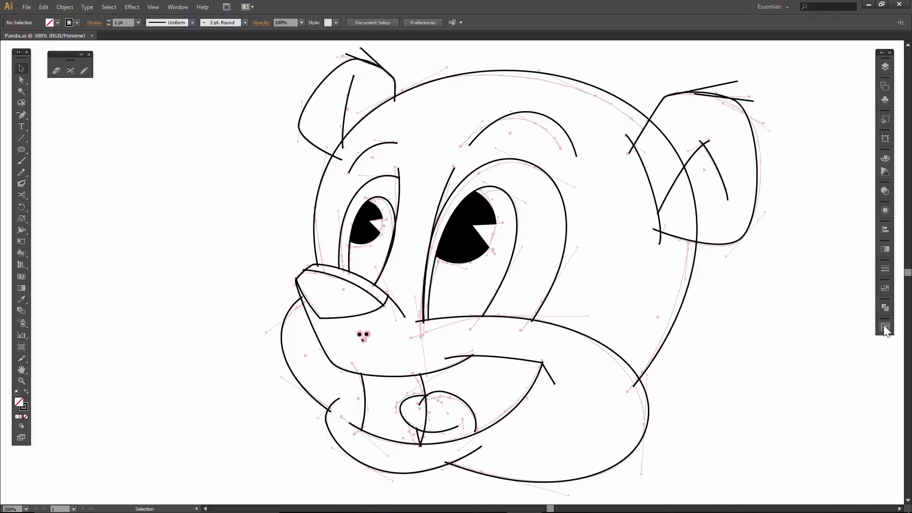
# - Float the Tints panel near the artwork and give both eyebrows the second tapered brush
pyautogui.click(885, 332)
pyautogui.moveTo(776, 327); pyautogui.dragTo(732, 90)
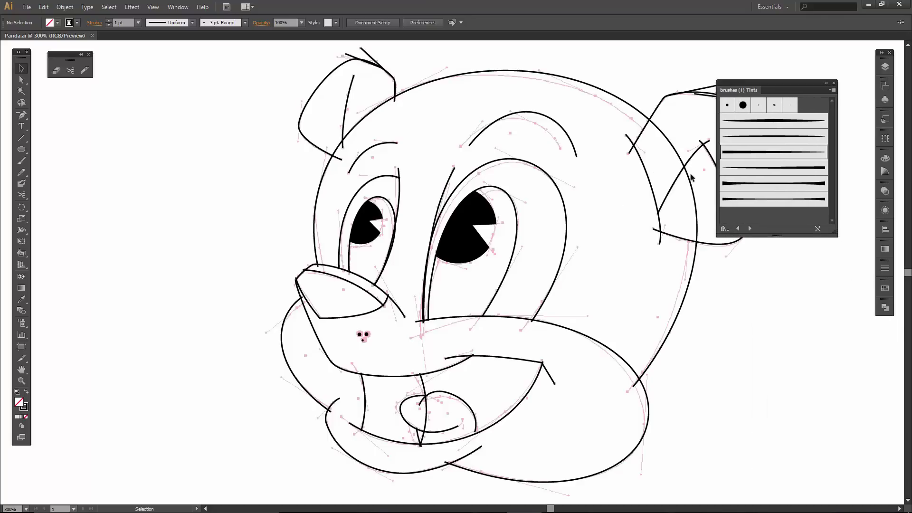
pyautogui.click(541, 115)
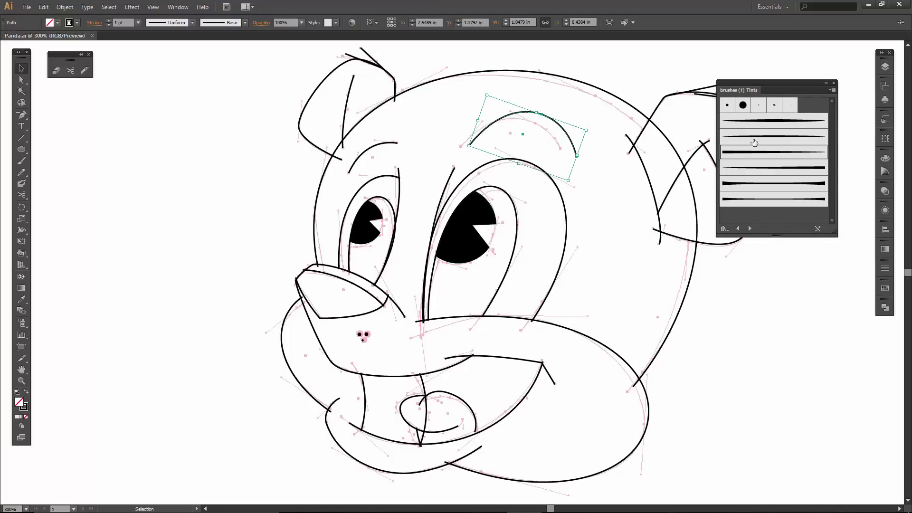
pyautogui.click(723, 136)
pyautogui.click(368, 152)
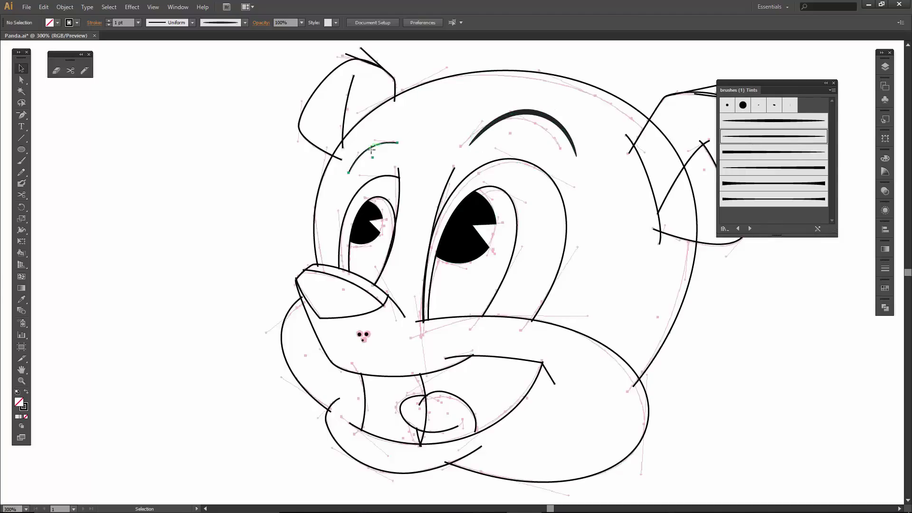
pyautogui.click(762, 138)
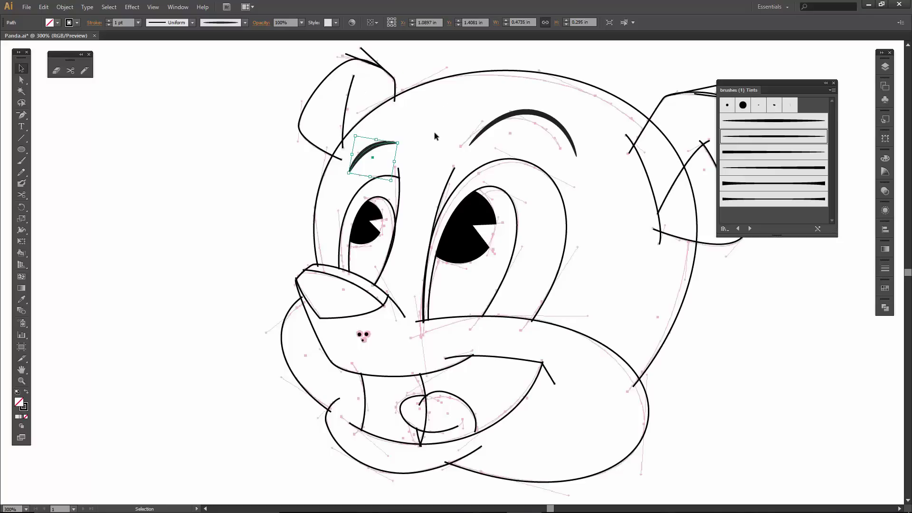
# - Set the right eyebrow's stroke to 2 pt and the left eyebrow's to 1 pt
pyautogui.keyDown('shift'); pyautogui.click(510, 114); pyautogui.keyUp('shift')
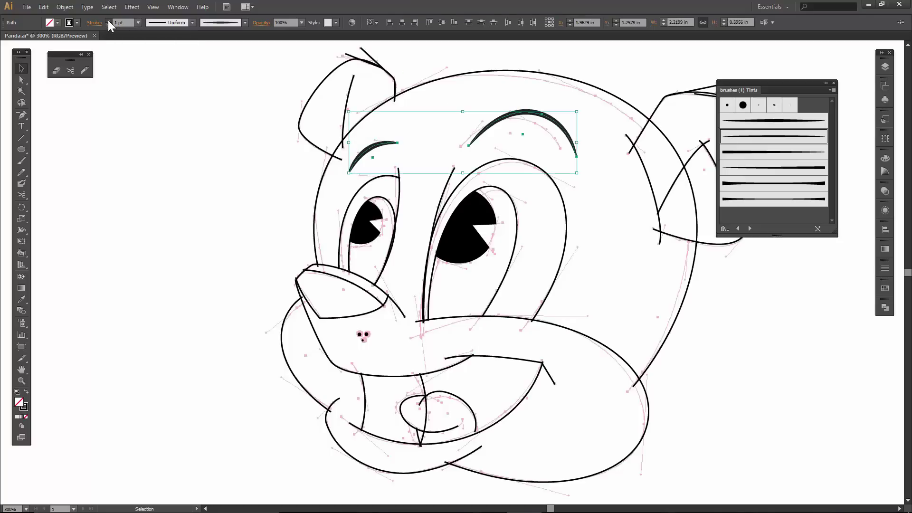
pyautogui.click(108, 20)
pyautogui.click(238, 121)
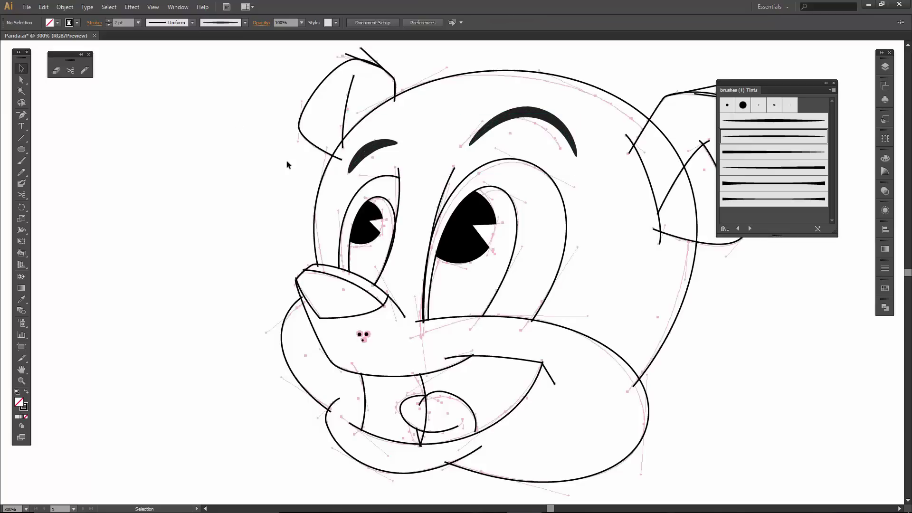
pyautogui.click(376, 153)
pyautogui.click(108, 21)
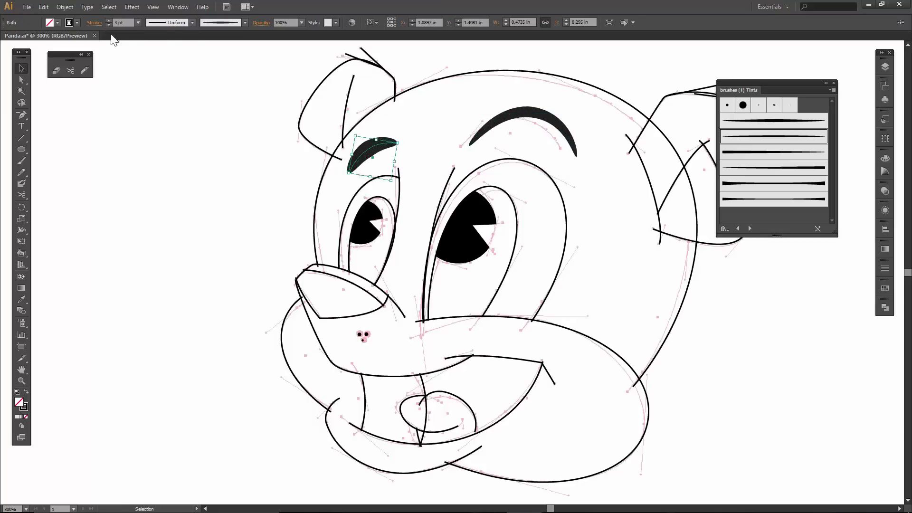
pyautogui.click(110, 21)
pyautogui.click(110, 21)
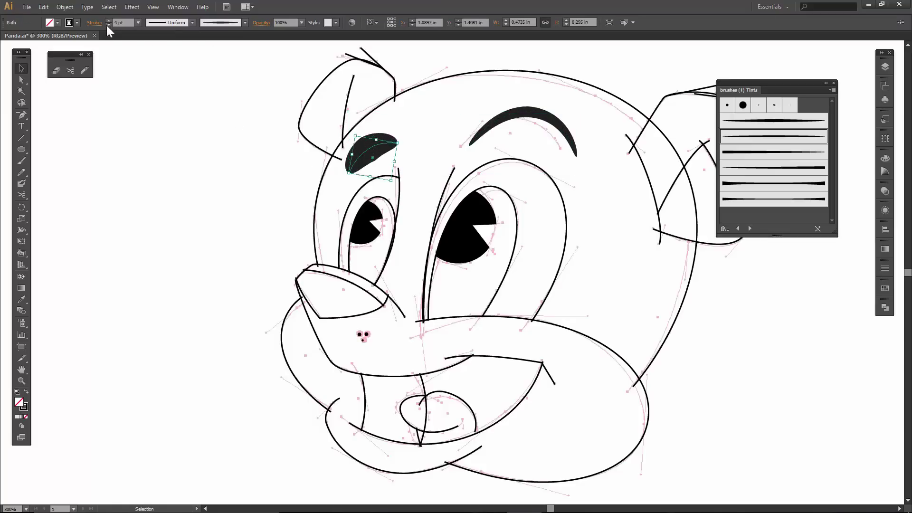
pyautogui.click(108, 25)
pyautogui.click(108, 25)
pyautogui.click(108, 25)
pyautogui.click(109, 24)
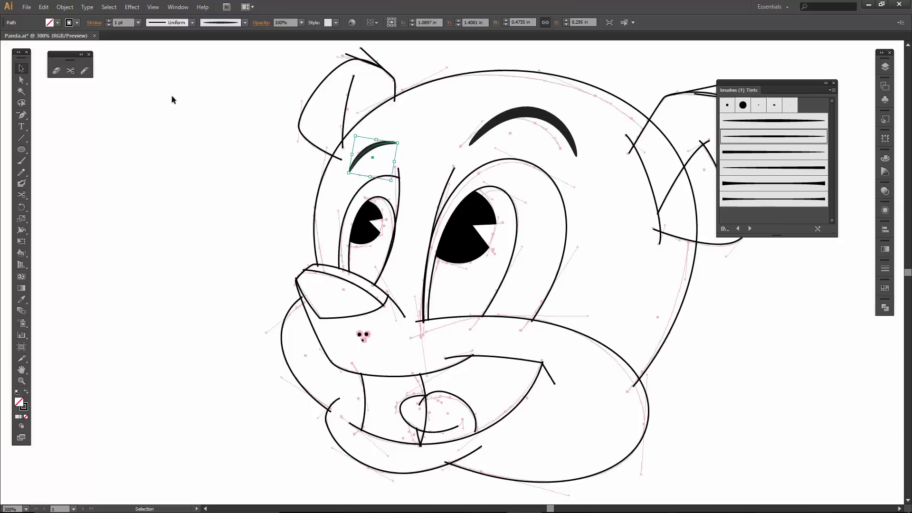
# - Apply the thicker third Tints brush to the long curve beside the right eye
pyautogui.hscroll(3, 575, 181)
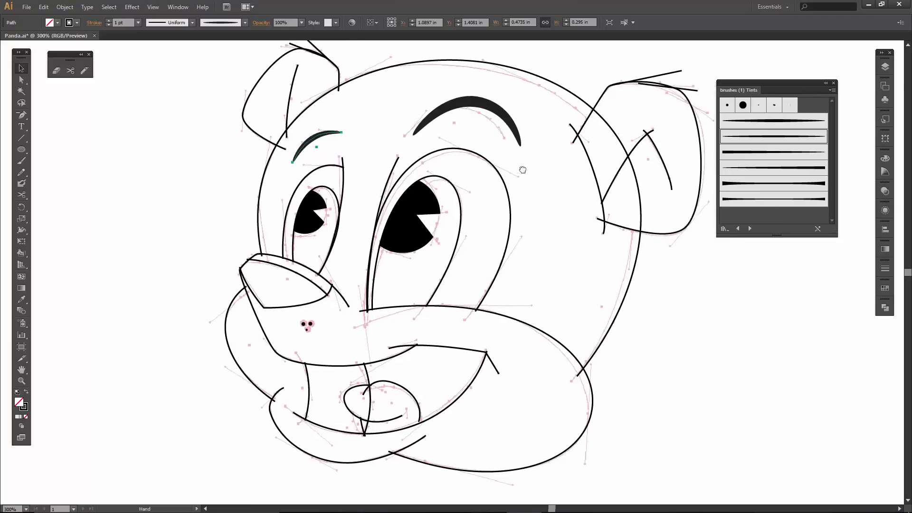
pyautogui.click(551, 231)
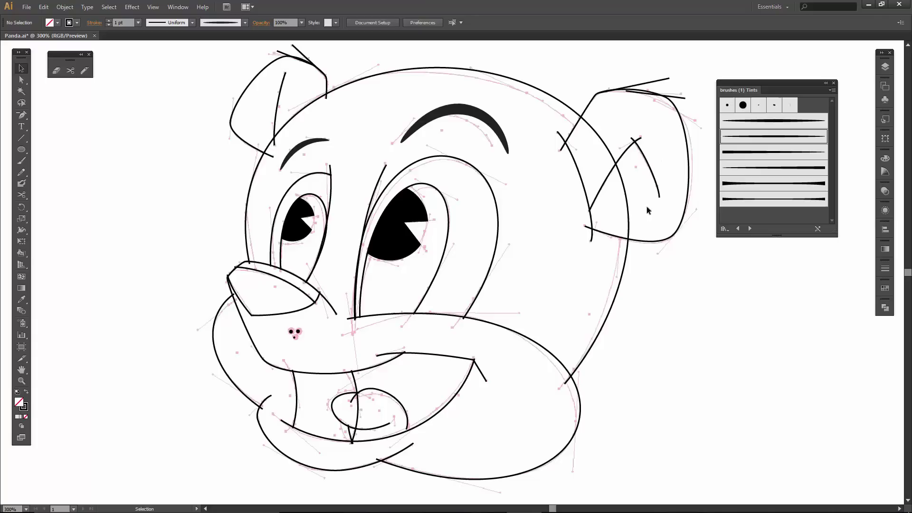
pyautogui.click(383, 172)
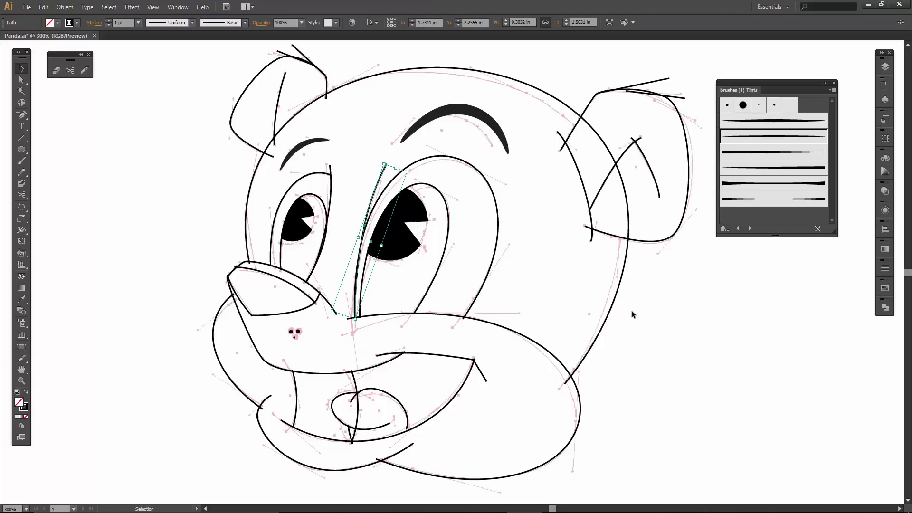
pyautogui.click(750, 166)
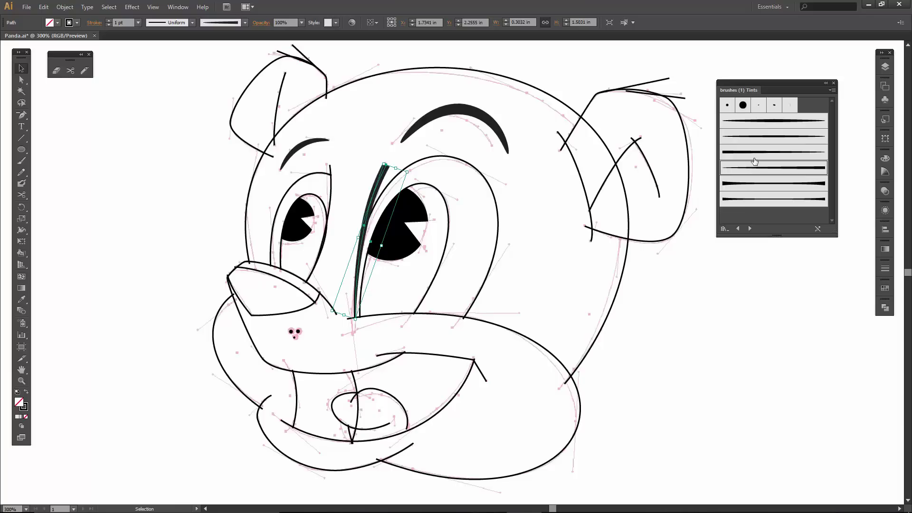
pyautogui.click(751, 152)
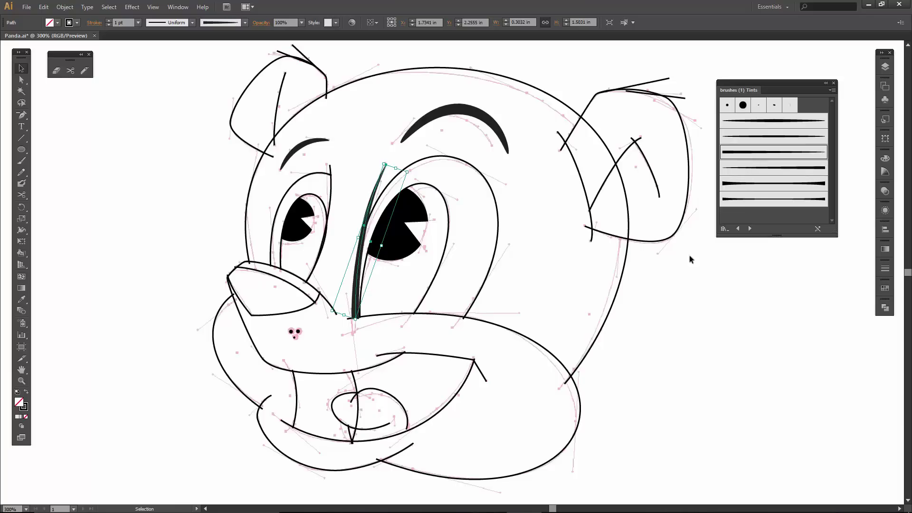
pyautogui.click(591, 281)
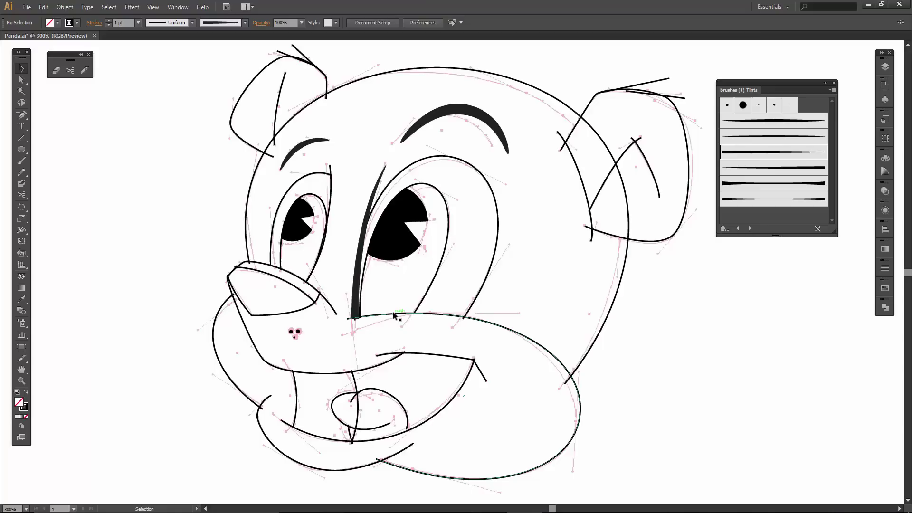
# - Give the muzzle and jaw curve a tapered Tints brush at 2 pt
pyautogui.click(411, 315)
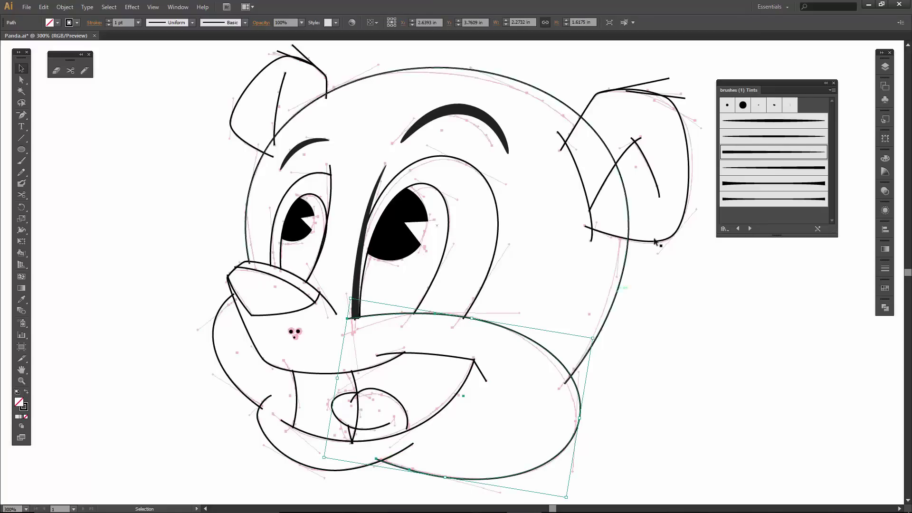
pyautogui.click(761, 170)
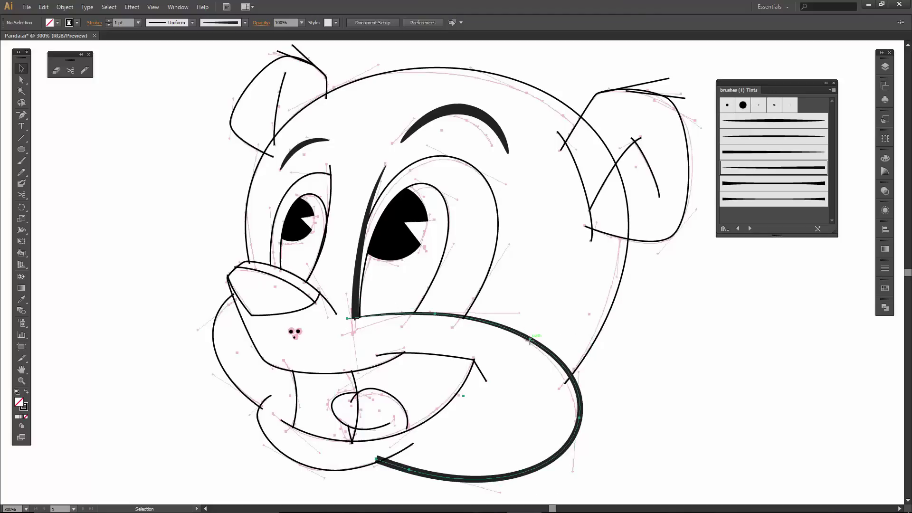
pyautogui.click(108, 20)
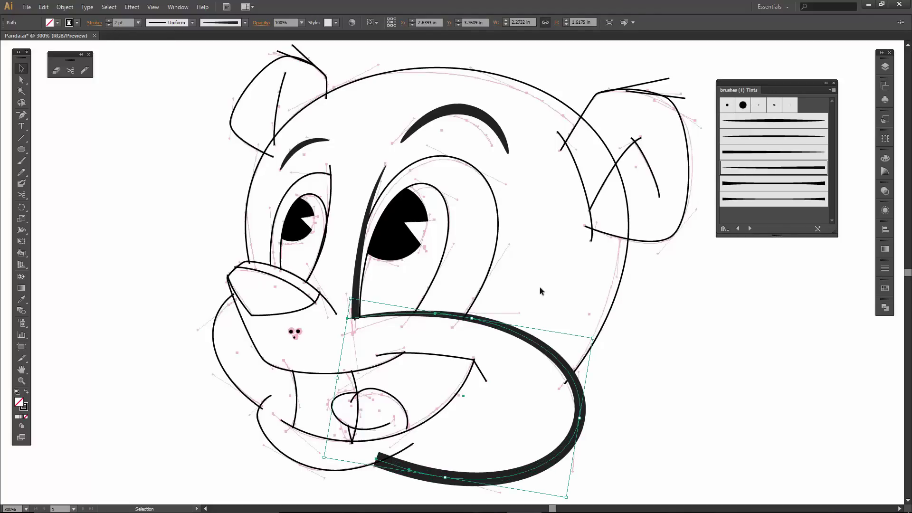
pyautogui.click(555, 279)
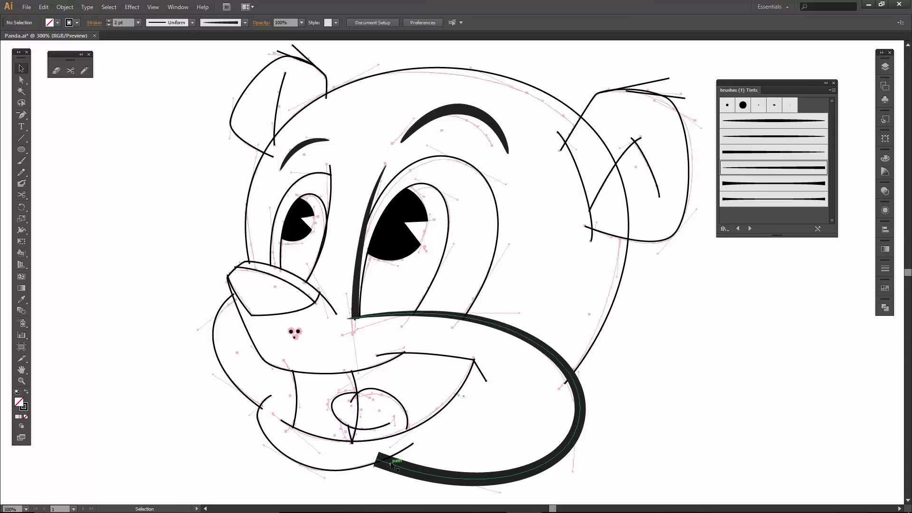
# - Move the jaw stroke's left end anchor slightly left with Direct Selection
pyautogui.click(375, 463)
pyautogui.press('a')
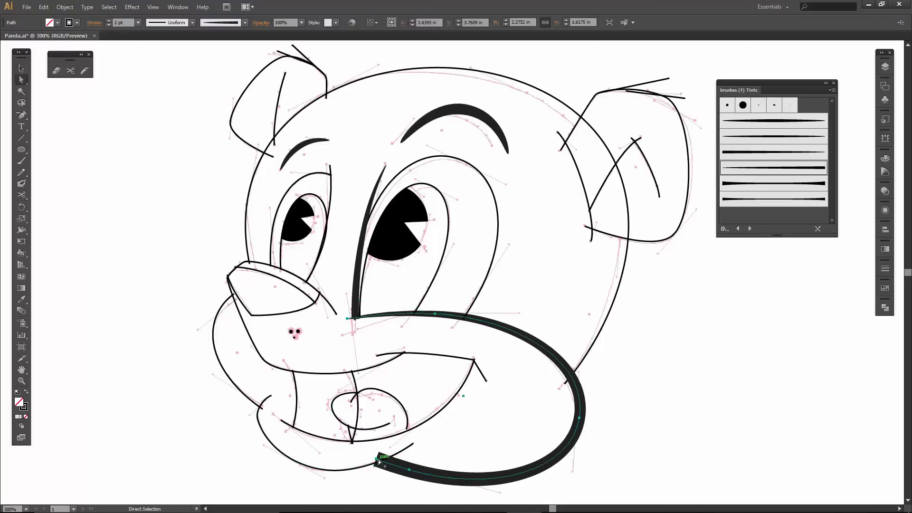
pyautogui.moveTo(378, 459); pyautogui.dragTo(372, 458)
pyautogui.click(442, 440)
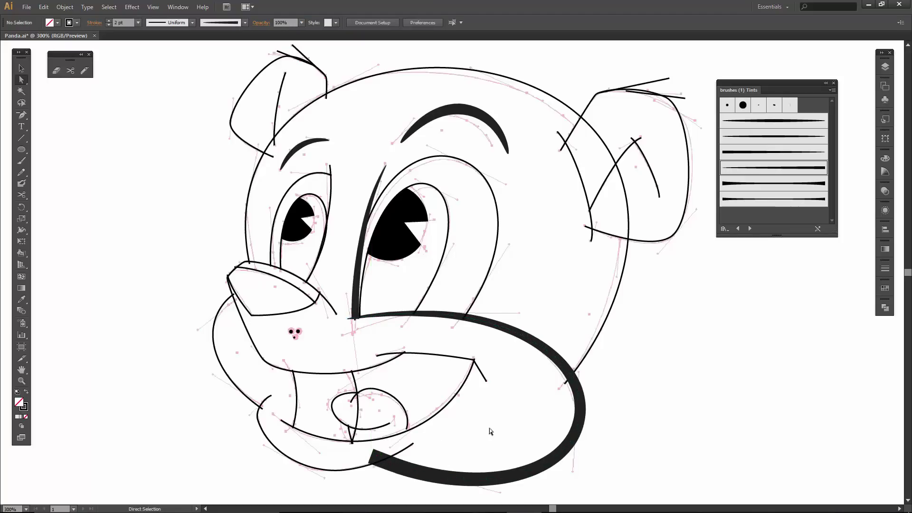
# - Give the V-shaped right-ear stroke a tapered brush at 2 pt and stretch it down-left
pyautogui.click(625, 153)
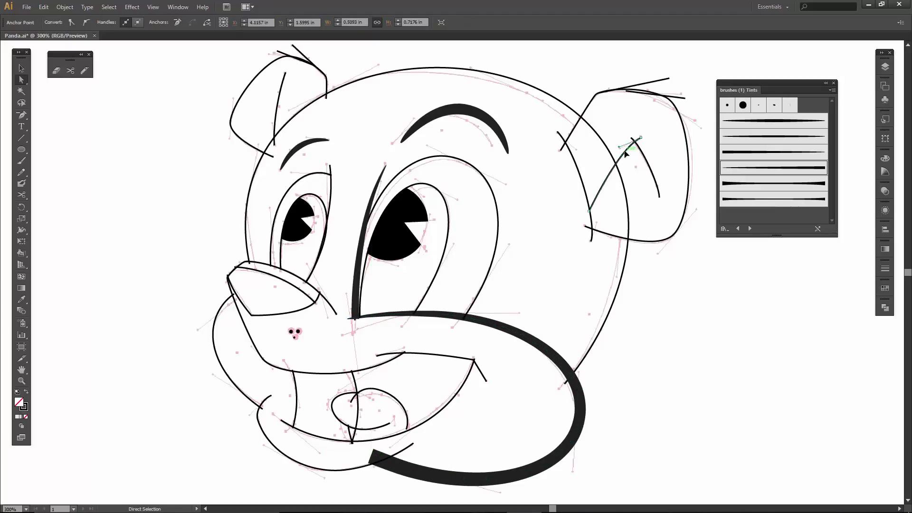
pyautogui.click(592, 227)
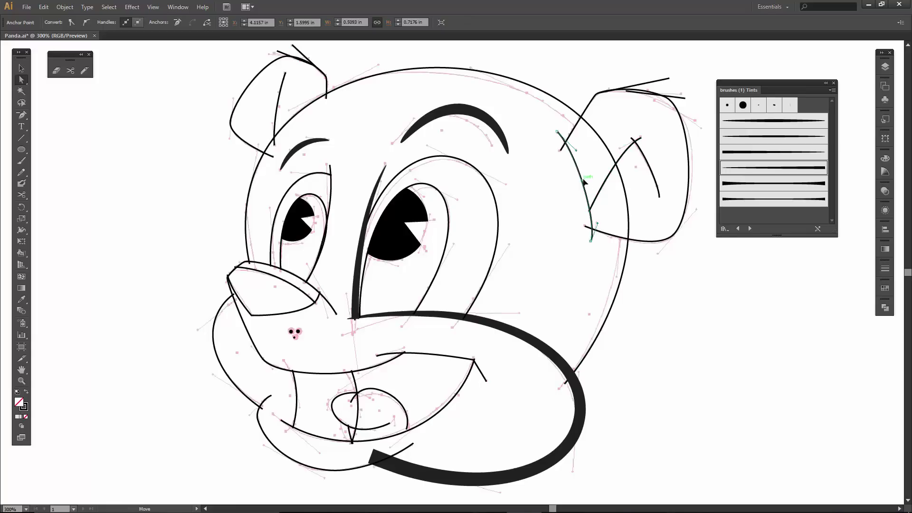
pyautogui.click(768, 125)
pyautogui.click(620, 222)
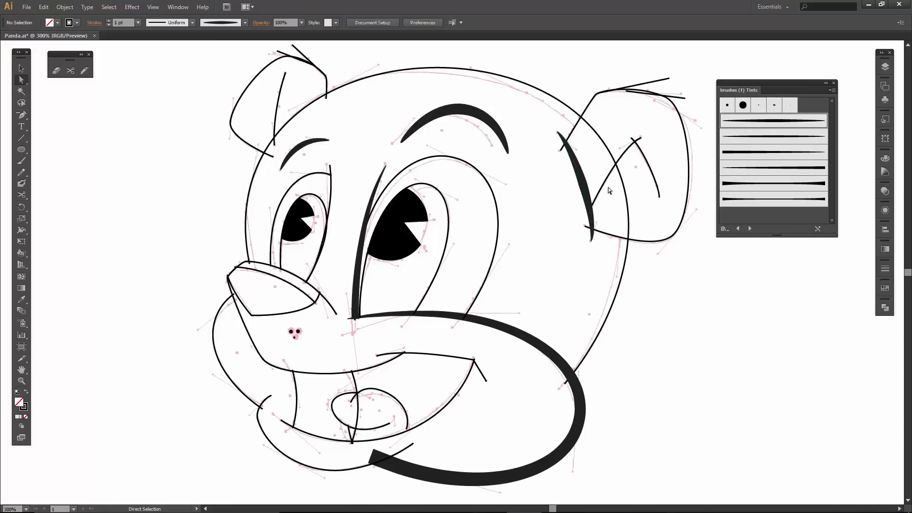
pyautogui.click(605, 186)
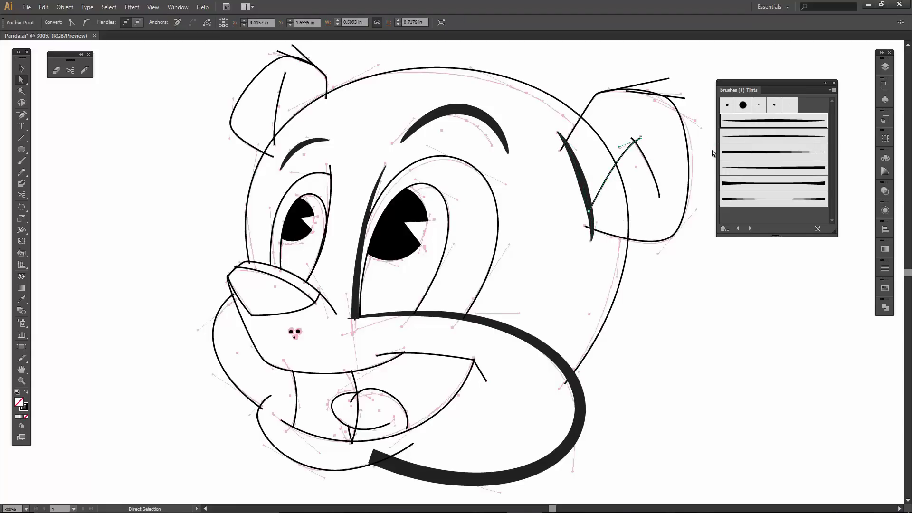
pyautogui.click(752, 153)
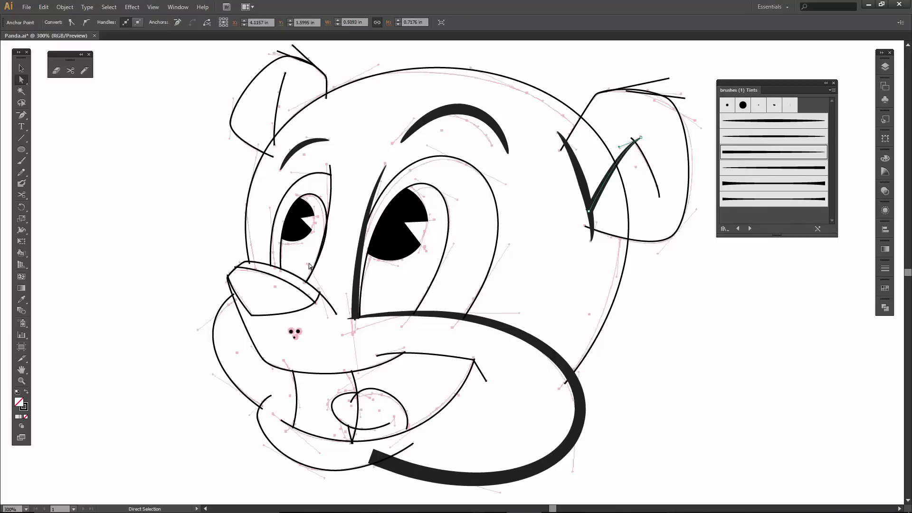
pyautogui.press('v')
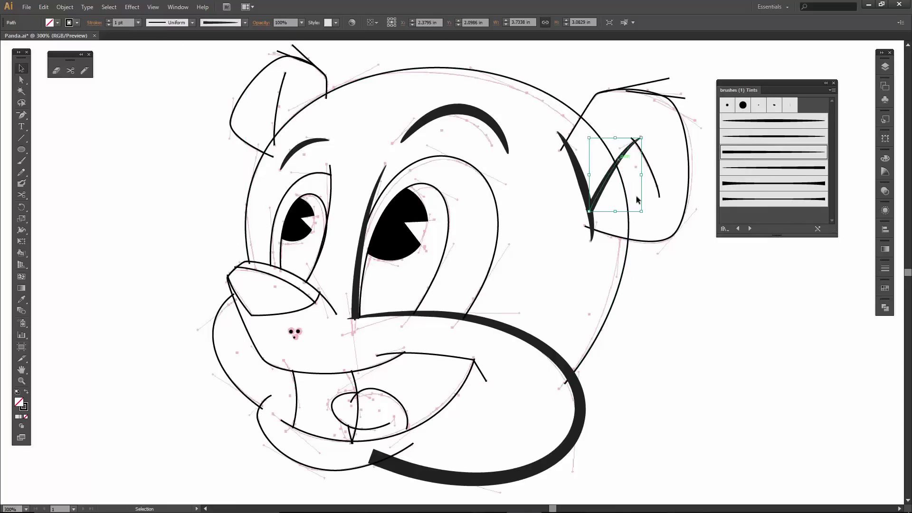
pyautogui.click(108, 20)
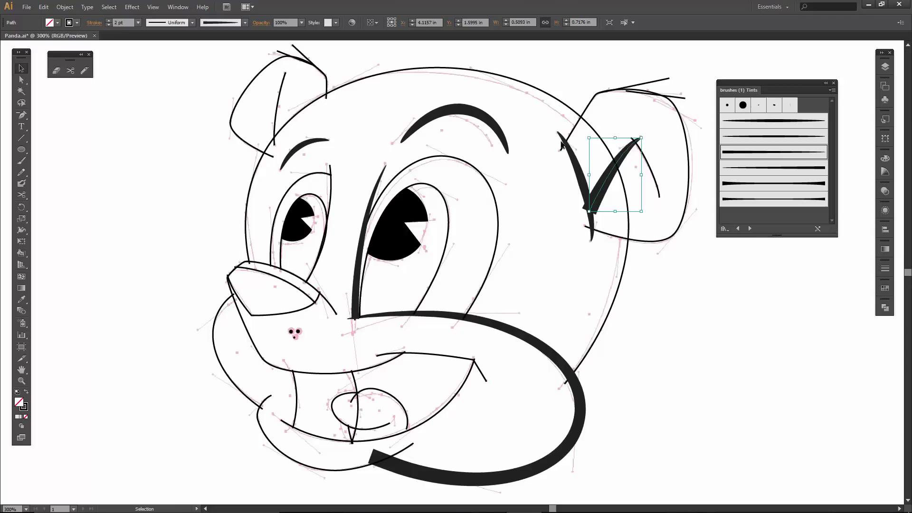
pyautogui.moveTo(589, 212); pyautogui.dragTo(586, 215)
# - Brush the thin inner-ear stroke at 2 pt and nudge it into place with arrow keys
pyautogui.click(635, 185)
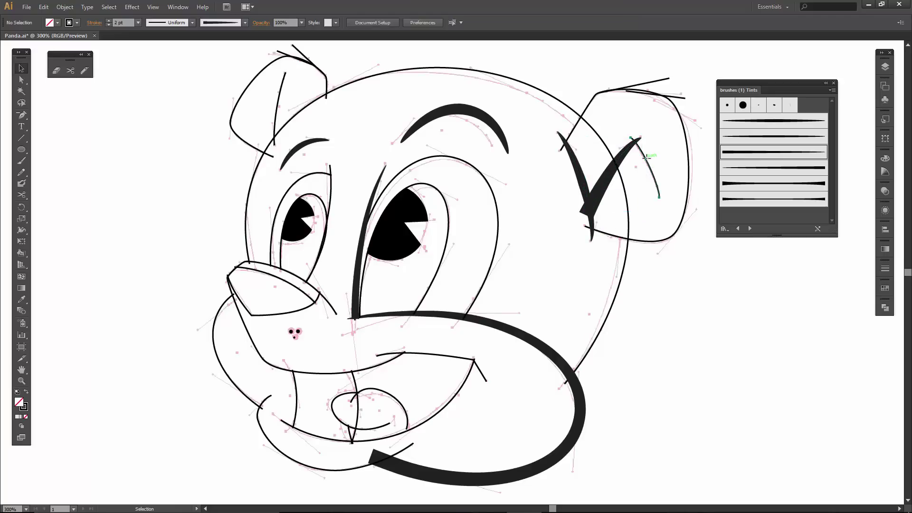
pyautogui.click(648, 159)
pyautogui.click(737, 153)
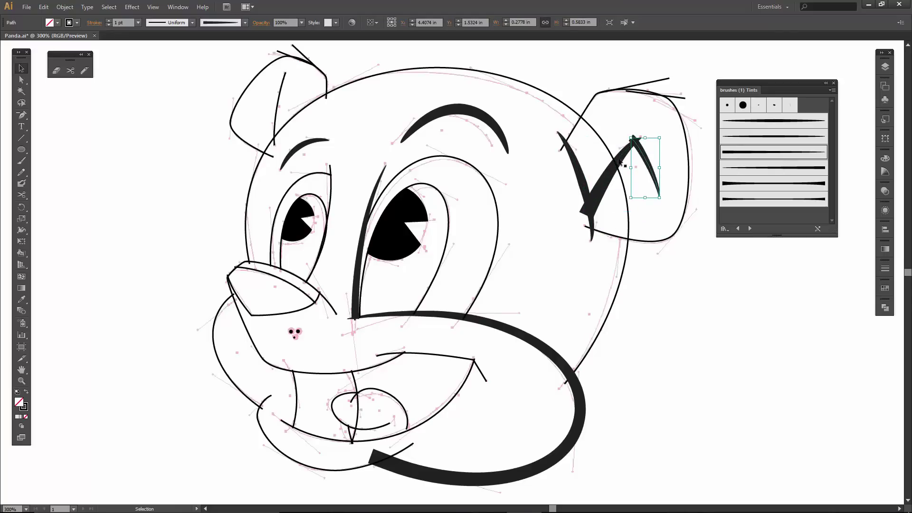
pyautogui.press('Down')
pyautogui.press('Down')
pyautogui.press('Down')
pyautogui.press('Down')
pyautogui.press('Left')
pyautogui.press('Left')
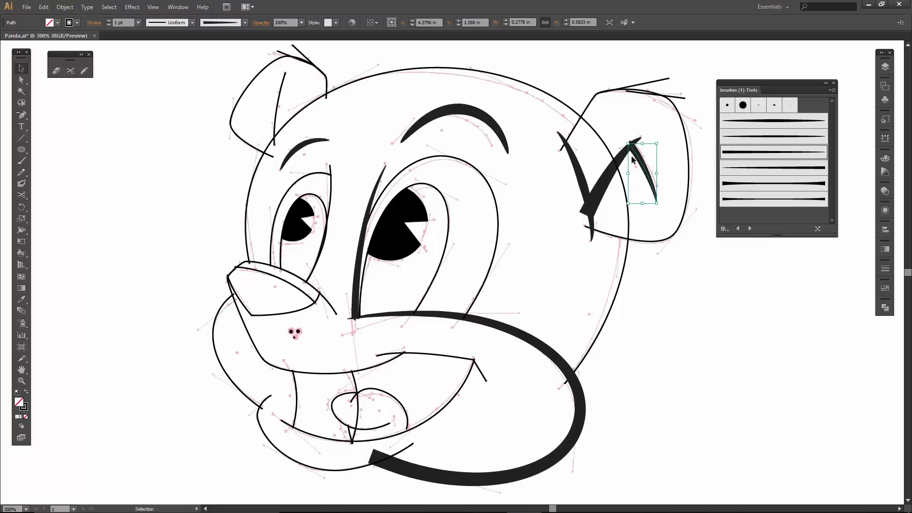
pyautogui.click(109, 20)
pyautogui.press('Left')
pyautogui.press('Left')
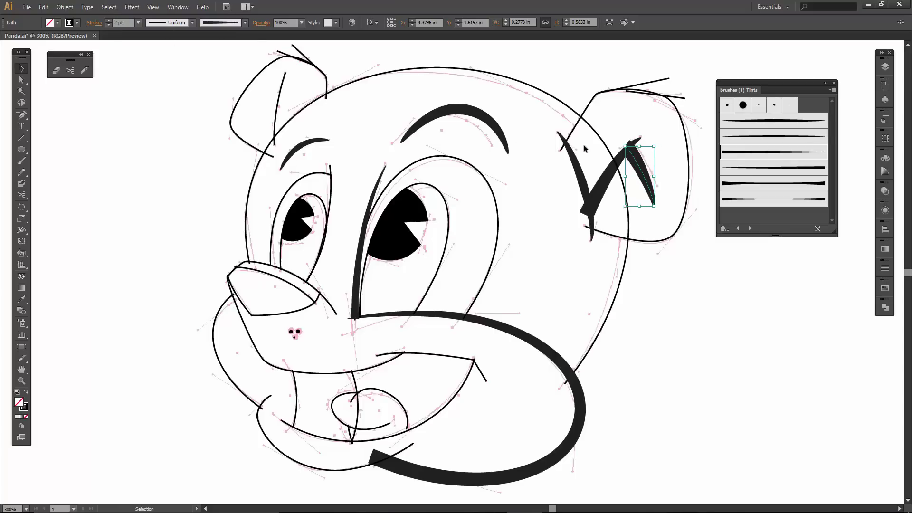
pyautogui.press('Left')
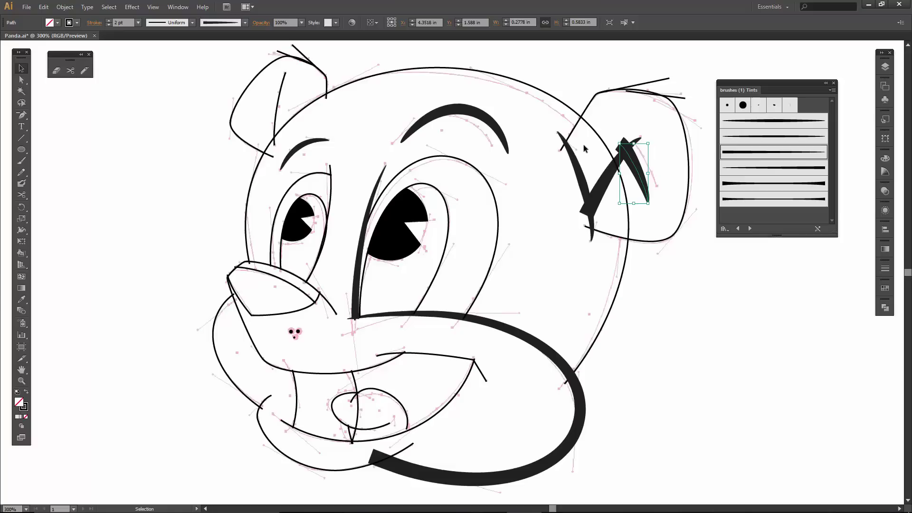
pyautogui.press('Up')
pyautogui.press('Up')
pyautogui.press('Up')
pyautogui.press('Up')
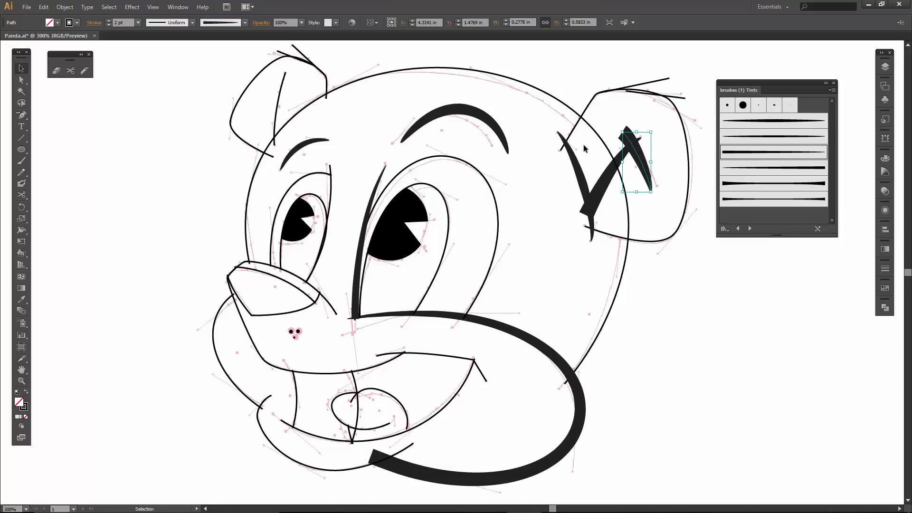
pyautogui.press('Down')
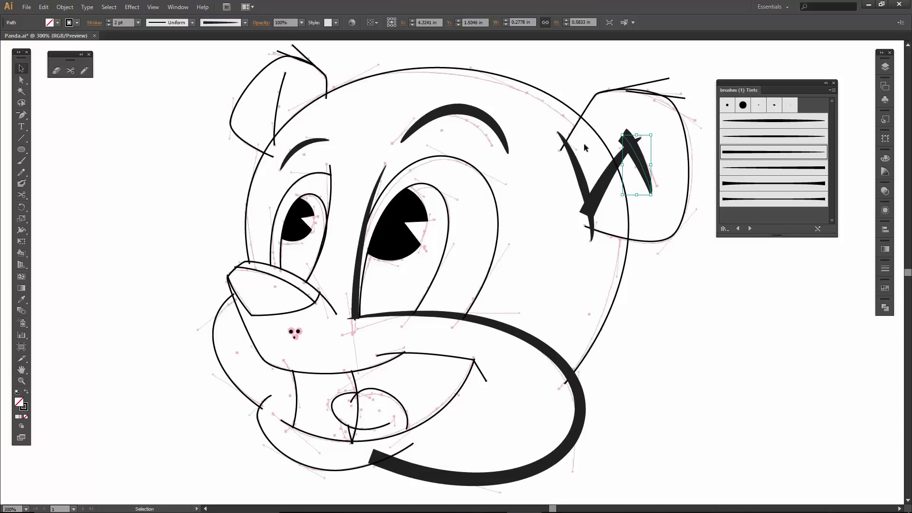
# - Cut the ear stroke where it overlaps the V with Scissors and delete the small tip
pyautogui.press('c')
pyautogui.click(631, 141)
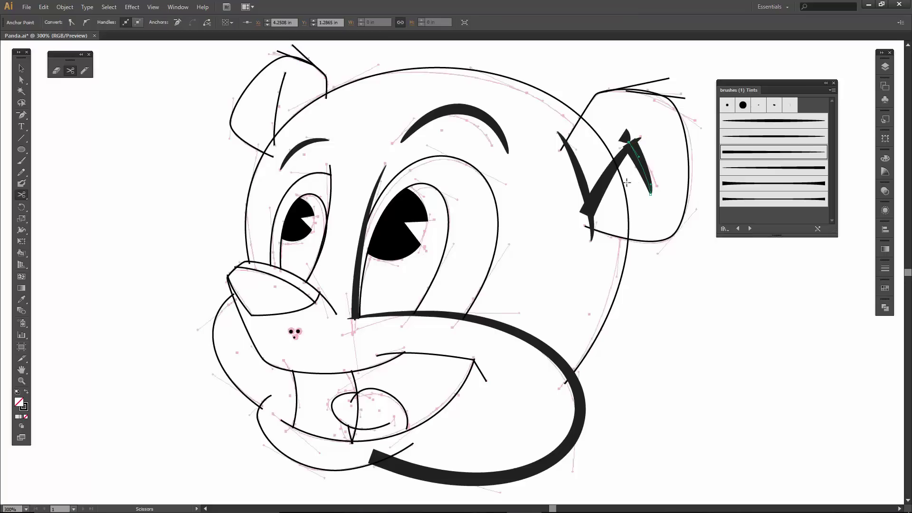
pyautogui.press('v')
pyautogui.click(630, 147)
pyautogui.click(625, 134)
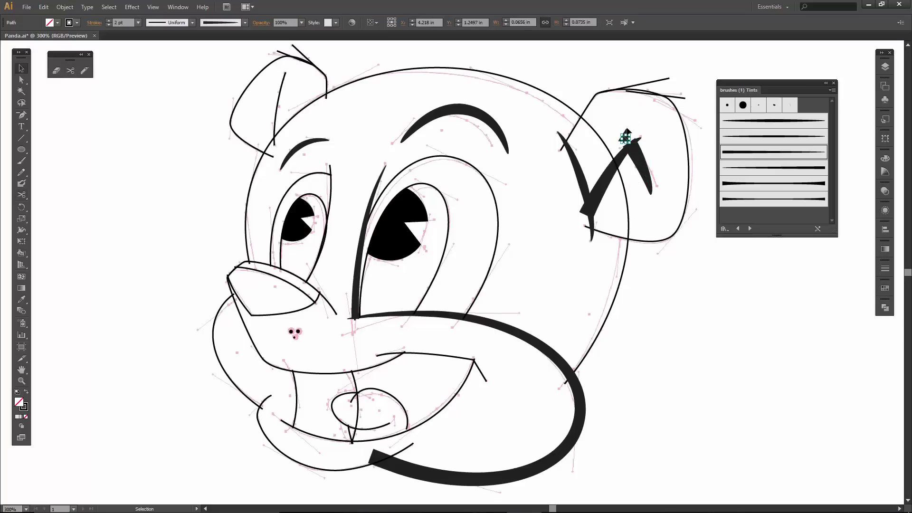
pyautogui.press('Delete')
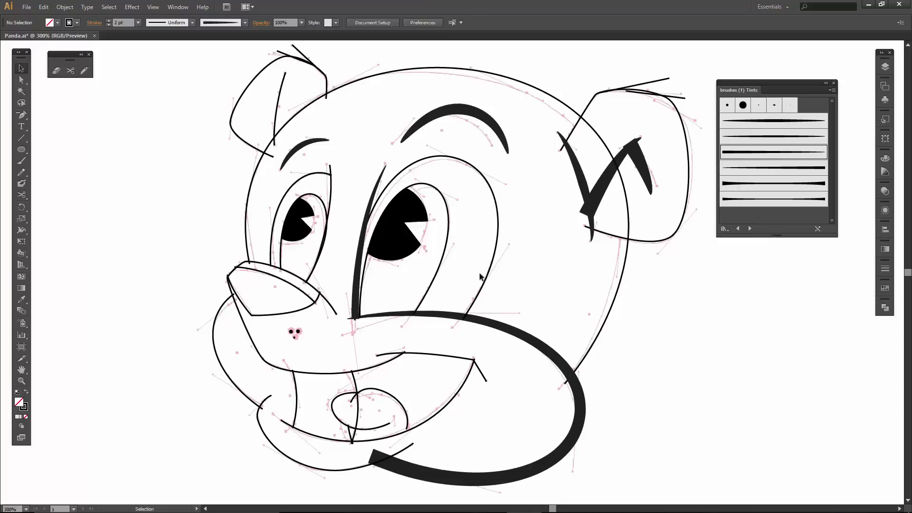
# - Apply the third tapered Tints brush to the muzzle's nose outline
pyautogui.click(357, 318)
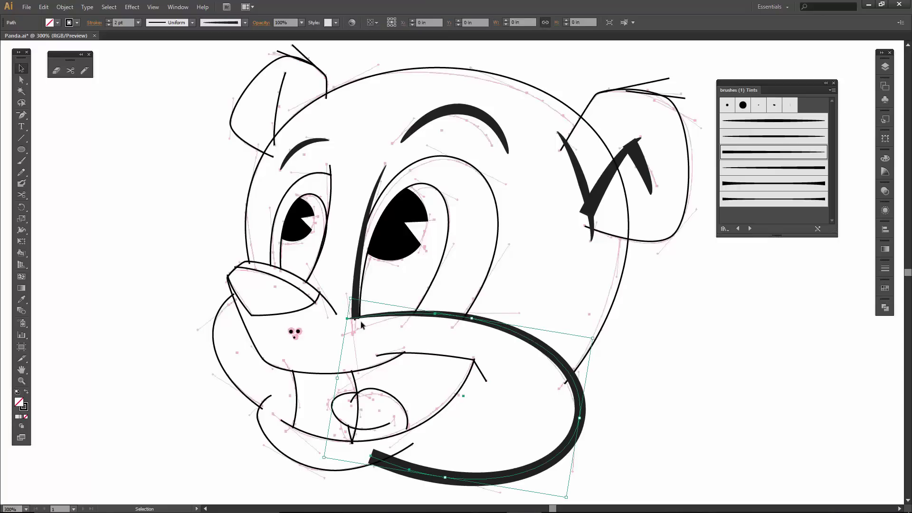
pyautogui.press('a')
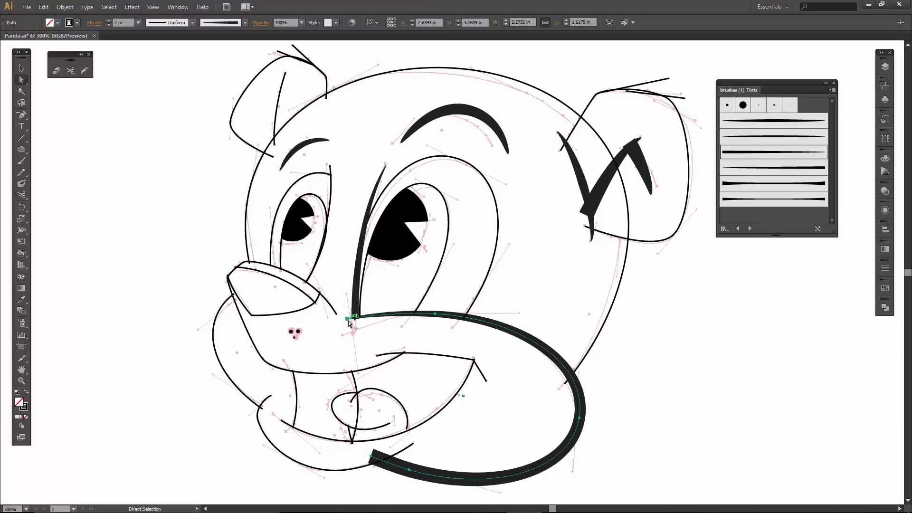
pyautogui.click(348, 319)
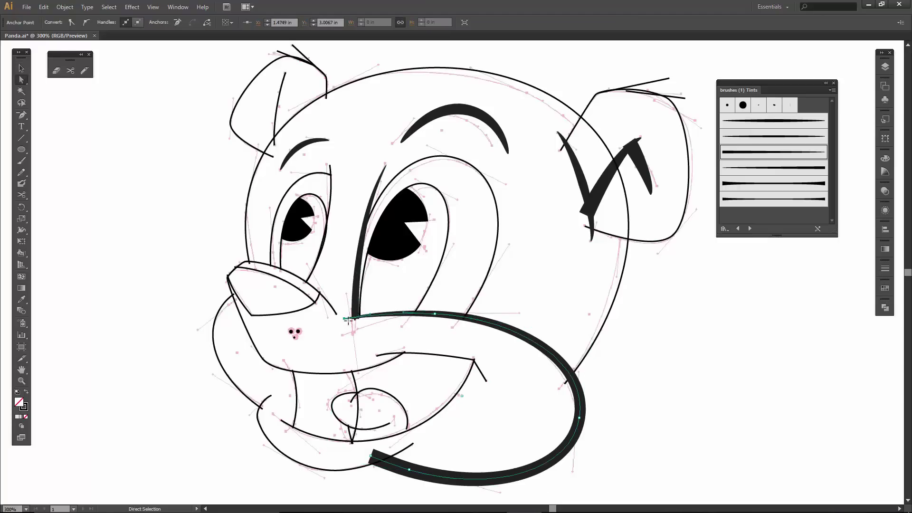
pyautogui.press('v')
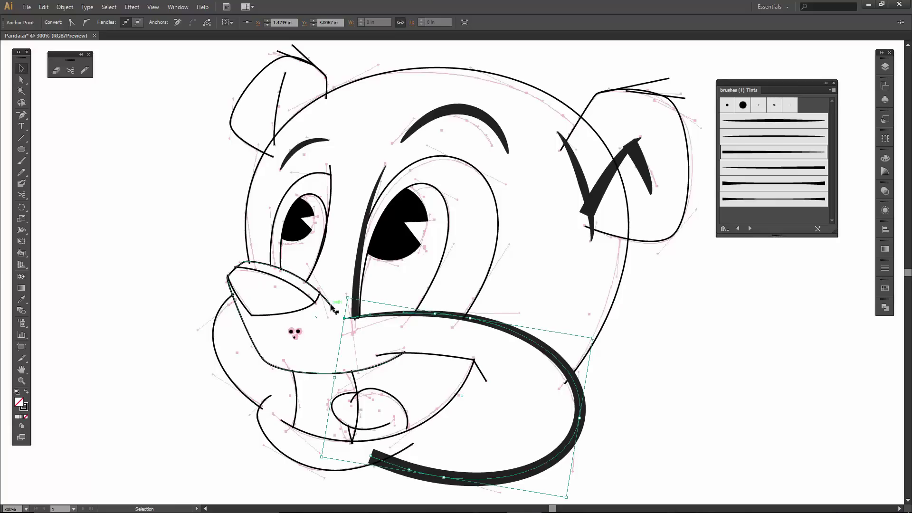
pyautogui.click(332, 304)
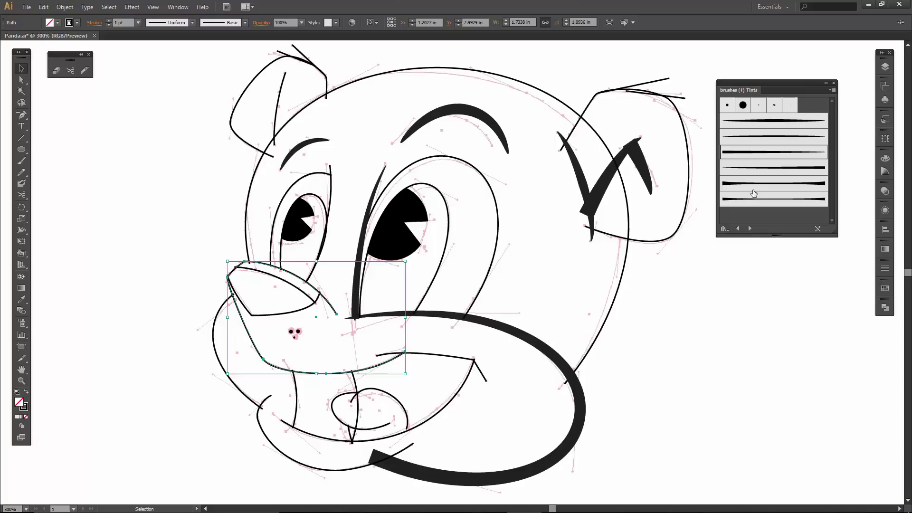
pyautogui.click(760, 174)
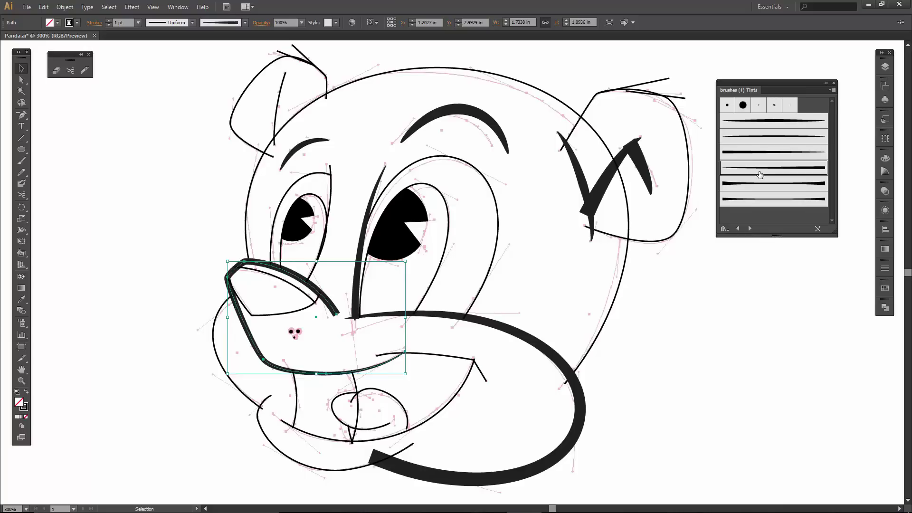
pyautogui.click(756, 157)
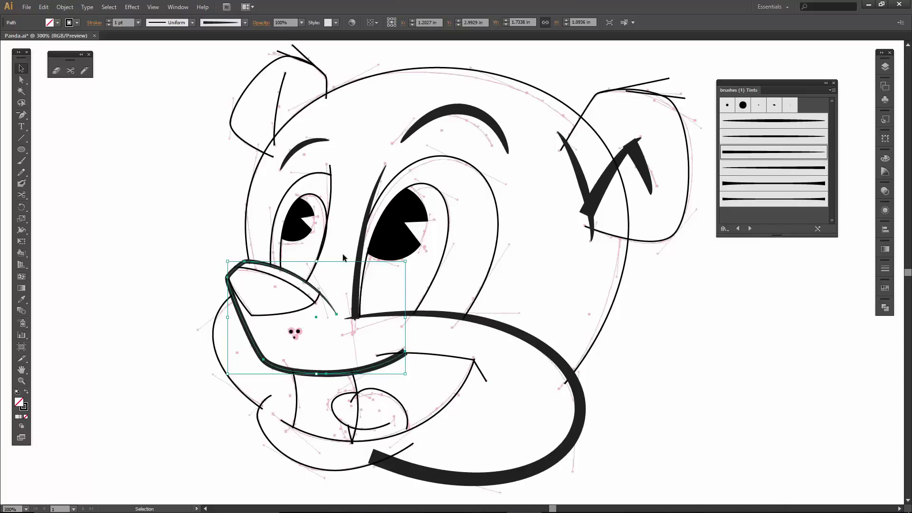
pyautogui.click(425, 330)
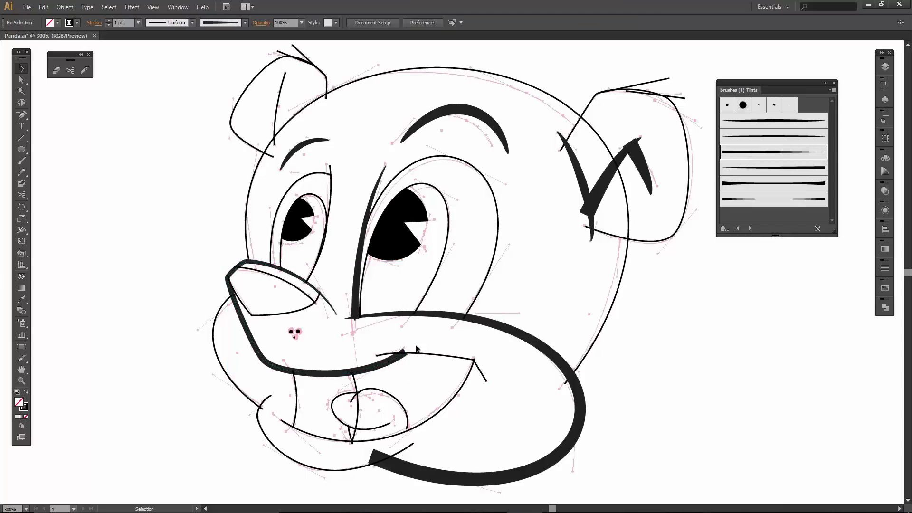
# - Zoom in and reshape the thick stroke's end anchor and curve near the smile
pyautogui.press('z')
pyautogui.moveTo(368, 330); pyautogui.dragTo(449, 385)
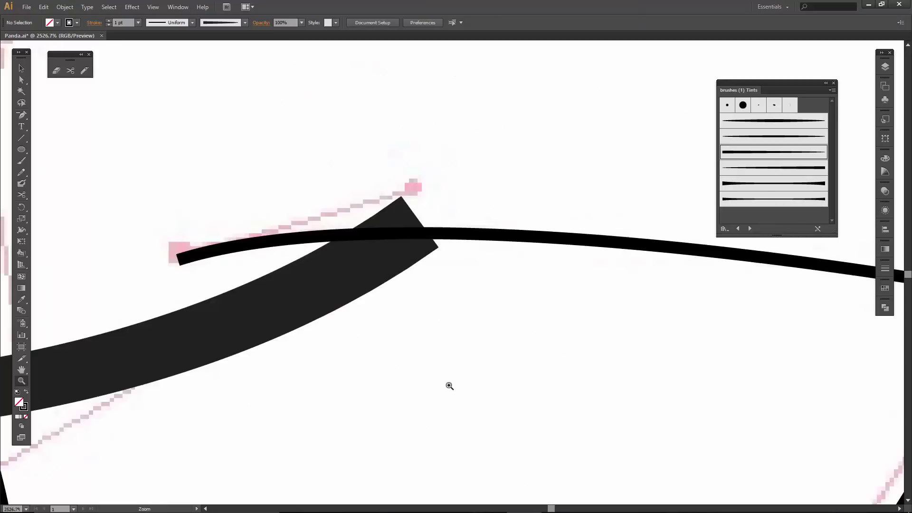
pyautogui.press('a')
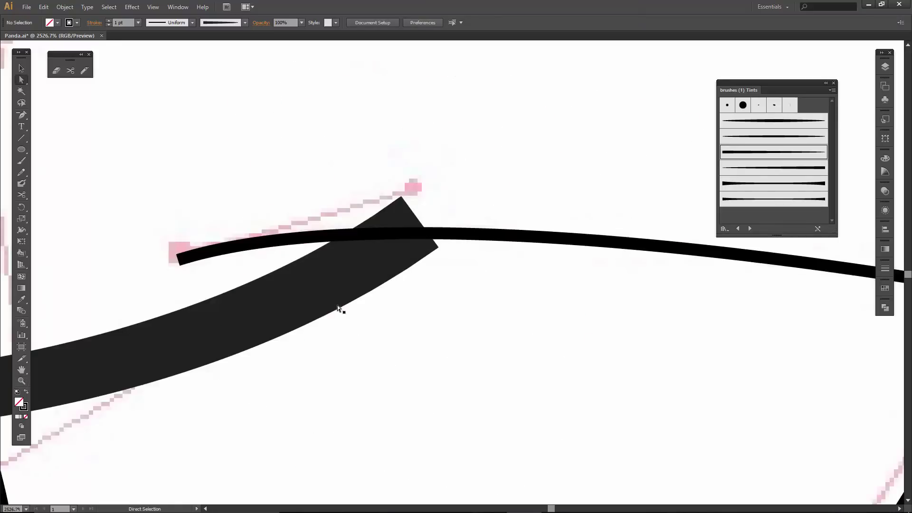
pyautogui.click(335, 280)
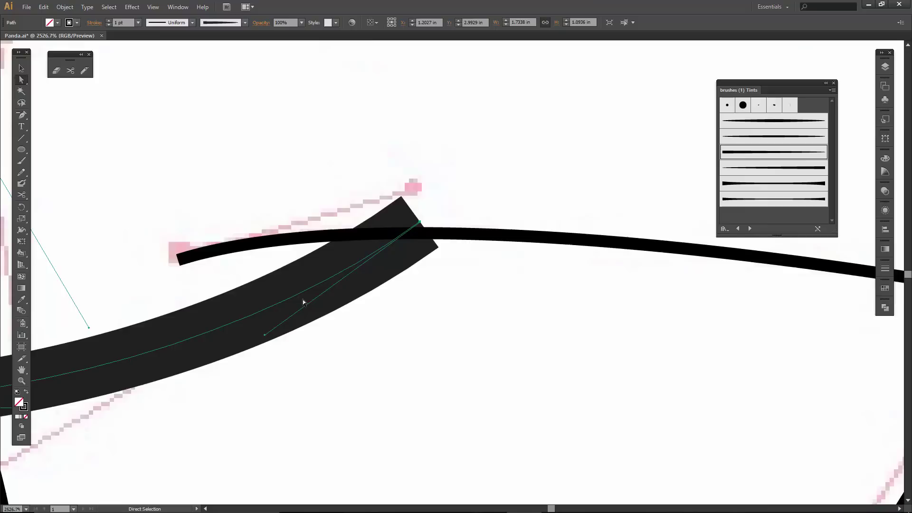
pyautogui.press('v')
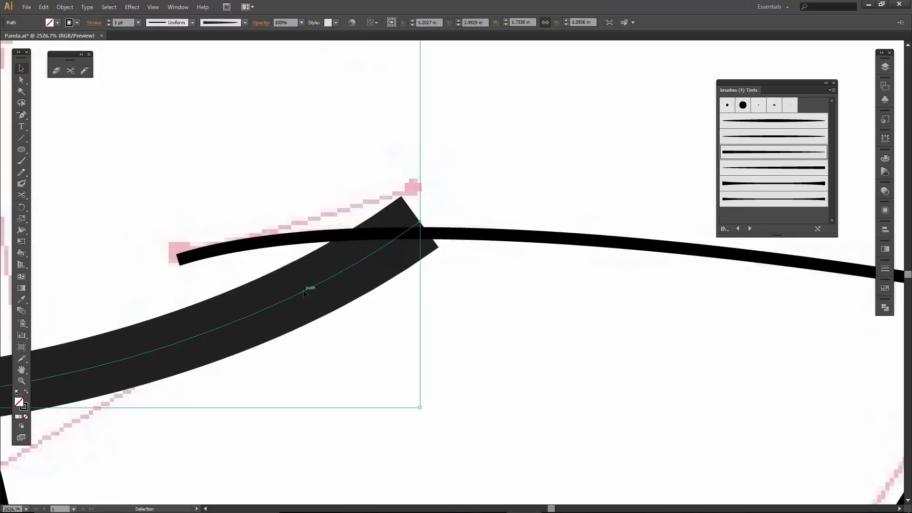
pyautogui.press('a')
pyautogui.moveTo(420, 222); pyautogui.dragTo(433, 212)
pyautogui.moveTo(276, 328); pyautogui.dragTo(280, 337)
pyautogui.hotkey('ctrl', '-')
pyautogui.hotkey('ctrl', '-')
pyautogui.hotkey('ctrl', '-')
pyautogui.hotkey('ctrl', '-')
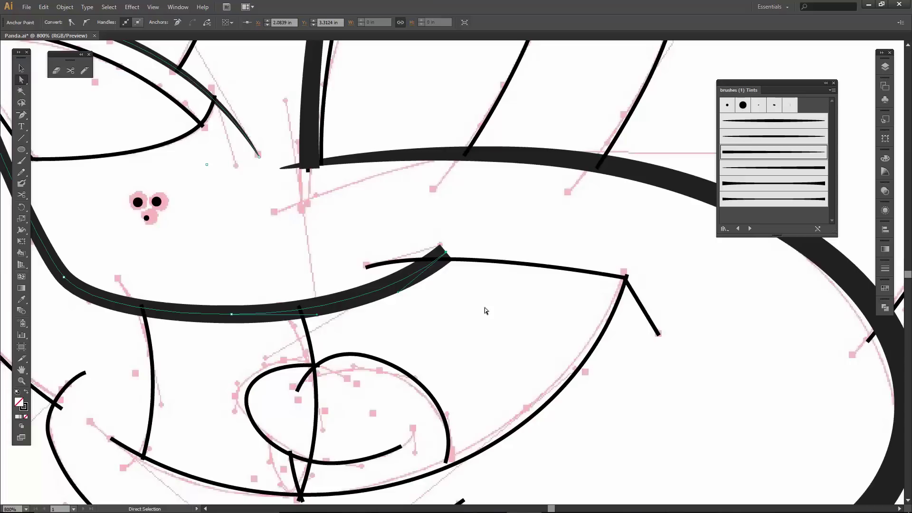
# - Give the thin angled line right of the nose tip the second tapered brush
pyautogui.press('v')
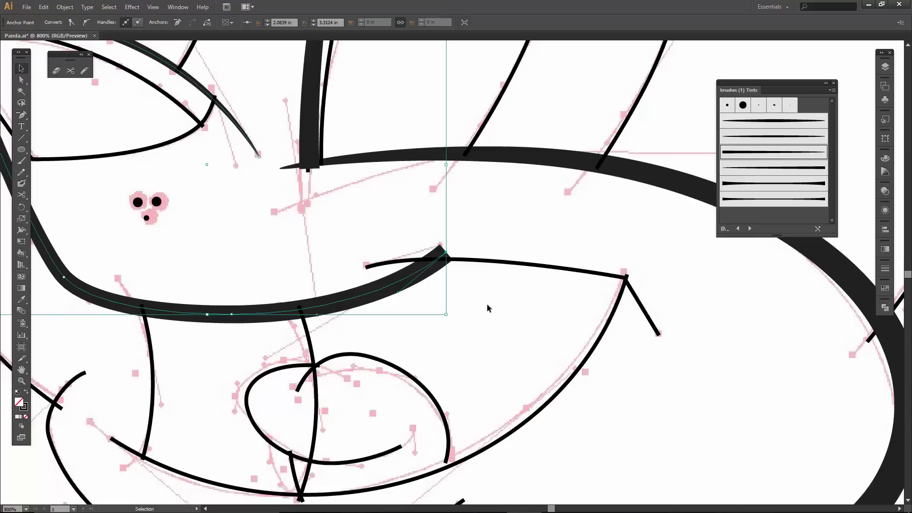
pyautogui.click(511, 262)
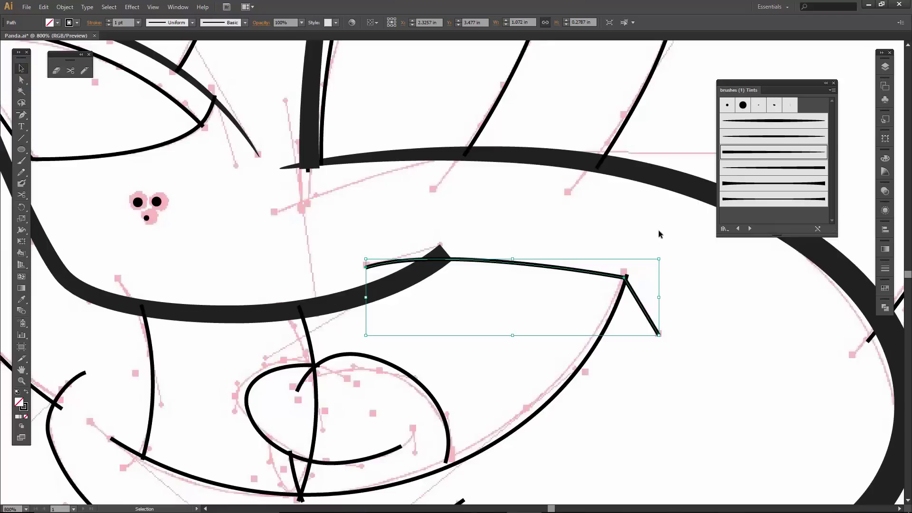
pyautogui.click(789, 138)
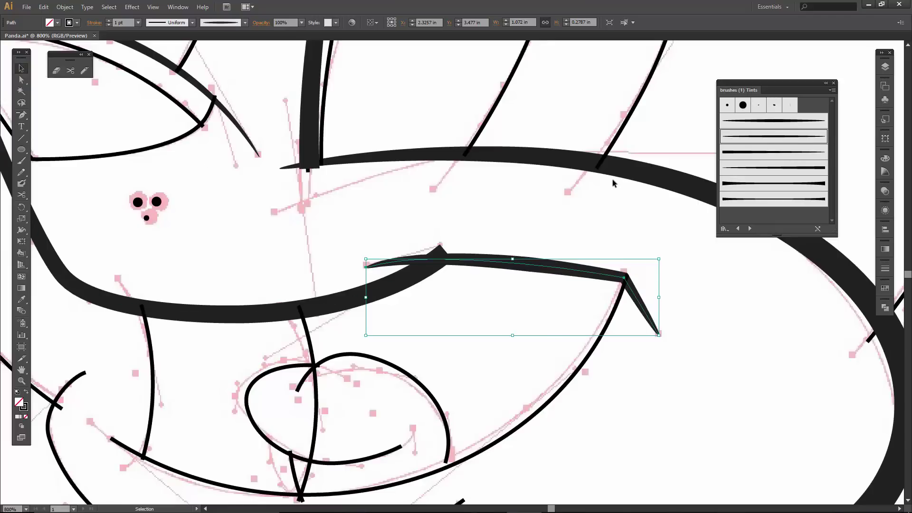
pyautogui.click(588, 208)
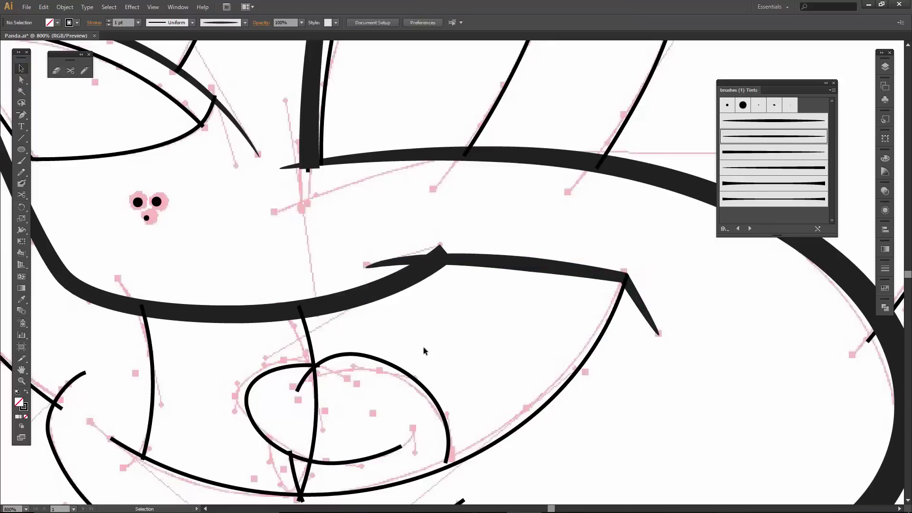
# - Give the spiral's right-hand arc and inner loop the fourth thick Tints brush
pyautogui.moveTo(423, 346); pyautogui.dragTo(523, 269)
pyautogui.click(504, 316)
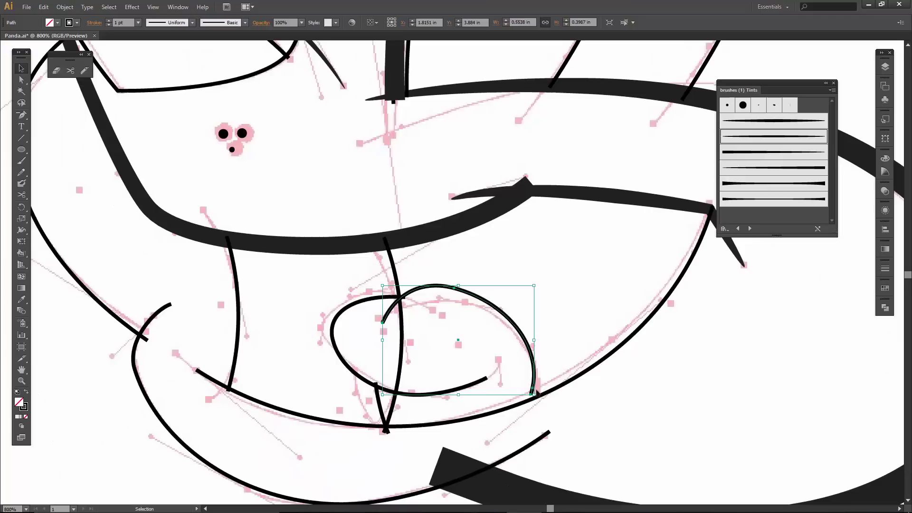
pyautogui.click(759, 160)
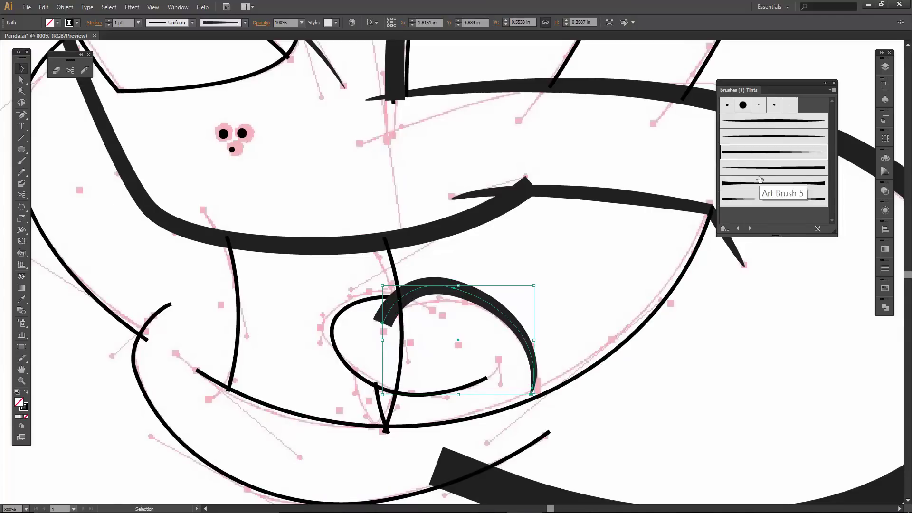
pyautogui.click(757, 171)
pyautogui.click(463, 387)
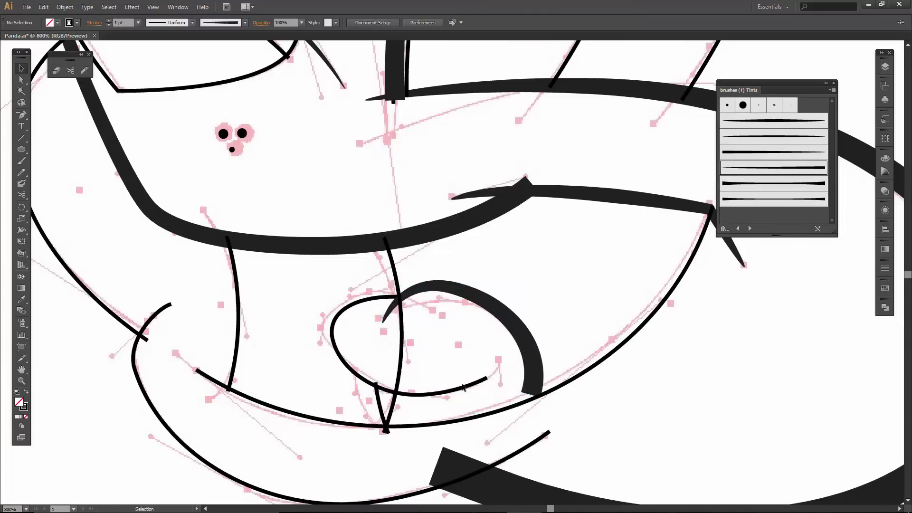
pyautogui.click(756, 168)
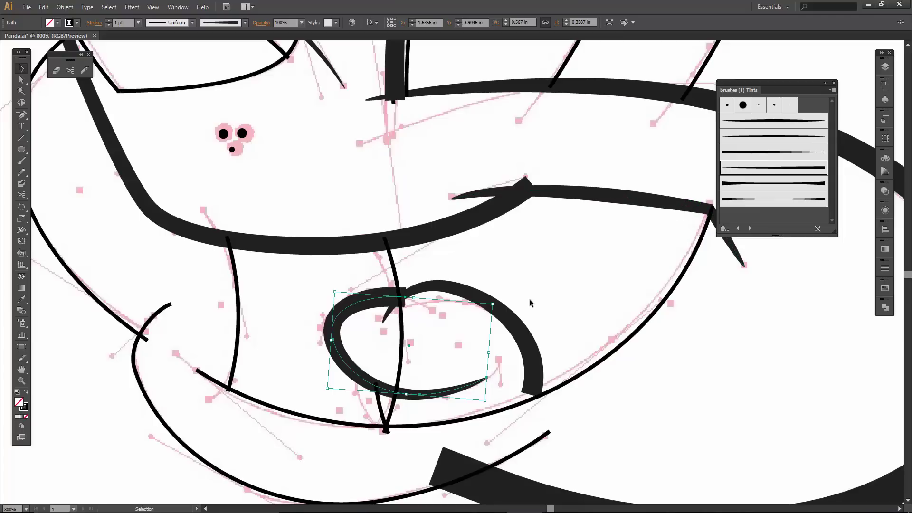
# - Rotate the spiral's inner loop slightly clockwise
pyautogui.moveTo(530, 303); pyautogui.dragTo(531, 306)
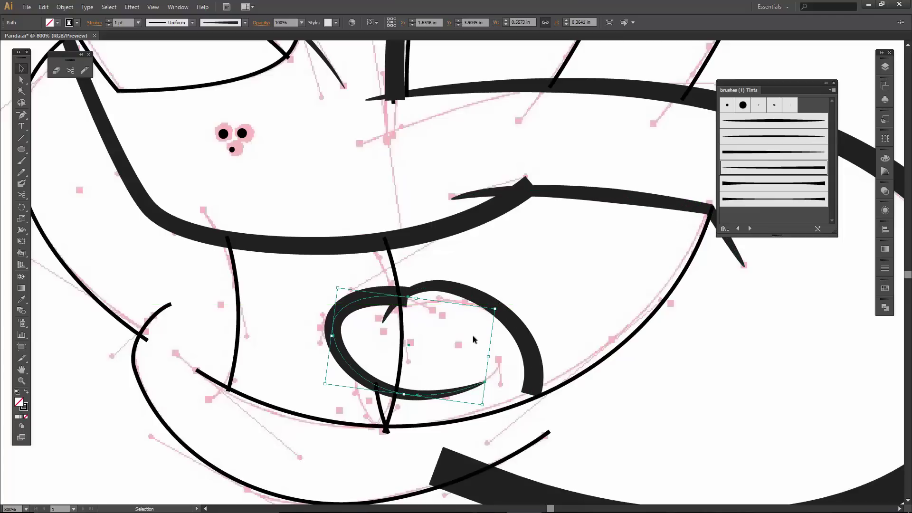
pyautogui.click(474, 338)
pyautogui.hotkey('ctrl', 'z')
pyautogui.moveTo(486, 405); pyautogui.dragTo(483, 408)
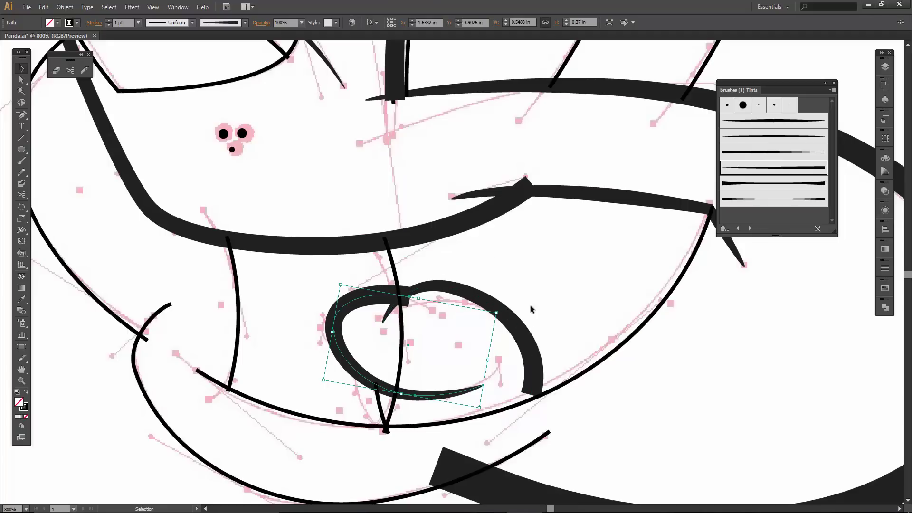
# - Widen and stretch the arc, then pull its bottom anchor down and left
pyautogui.click(539, 339)
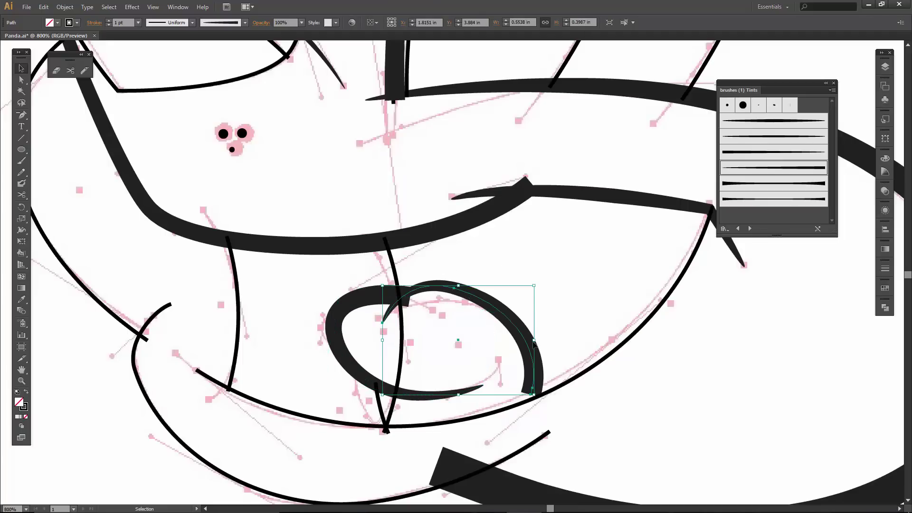
pyautogui.moveTo(535, 339); pyautogui.dragTo(536, 339)
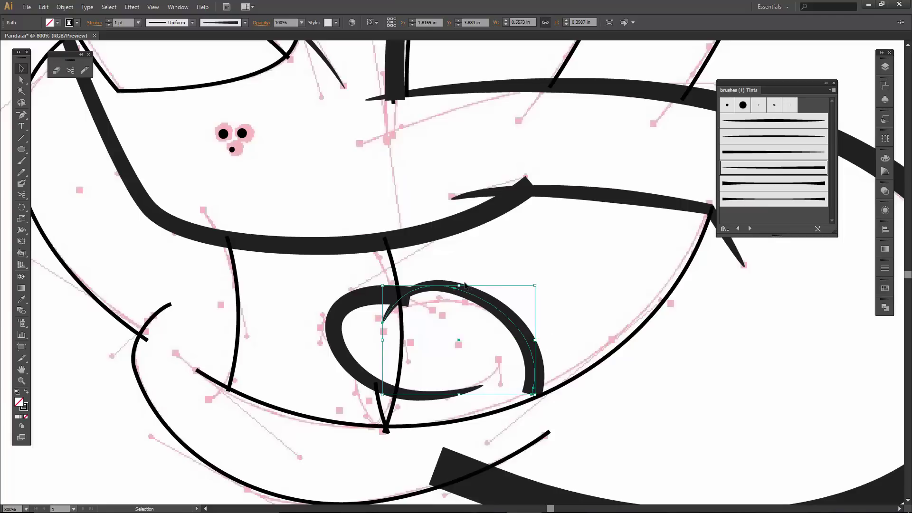
pyautogui.moveTo(457, 284); pyautogui.dragTo(458, 279)
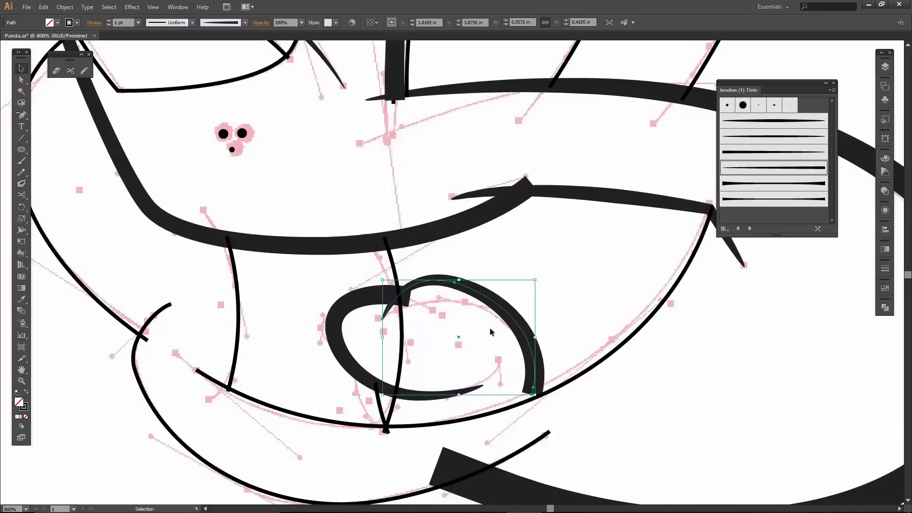
pyautogui.press('a')
pyautogui.click(533, 395)
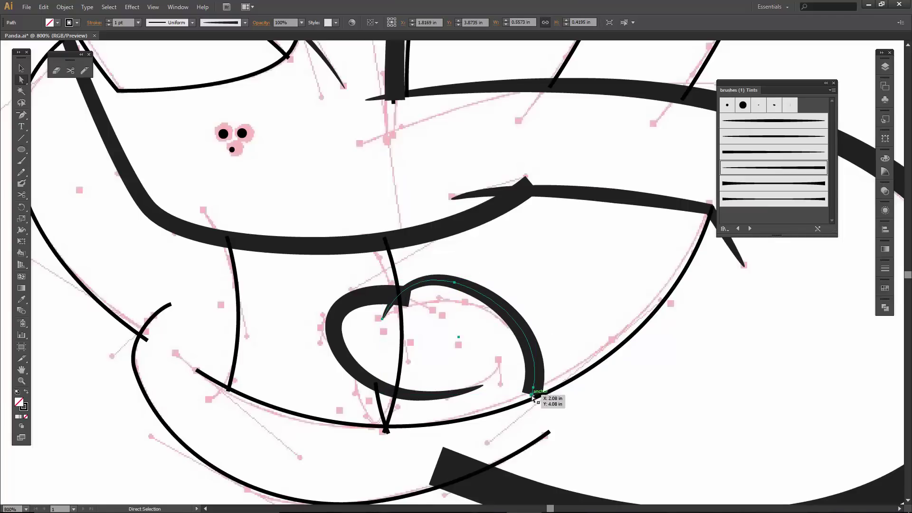
pyautogui.moveTo(533, 394); pyautogui.dragTo(523, 415)
pyautogui.click(573, 407)
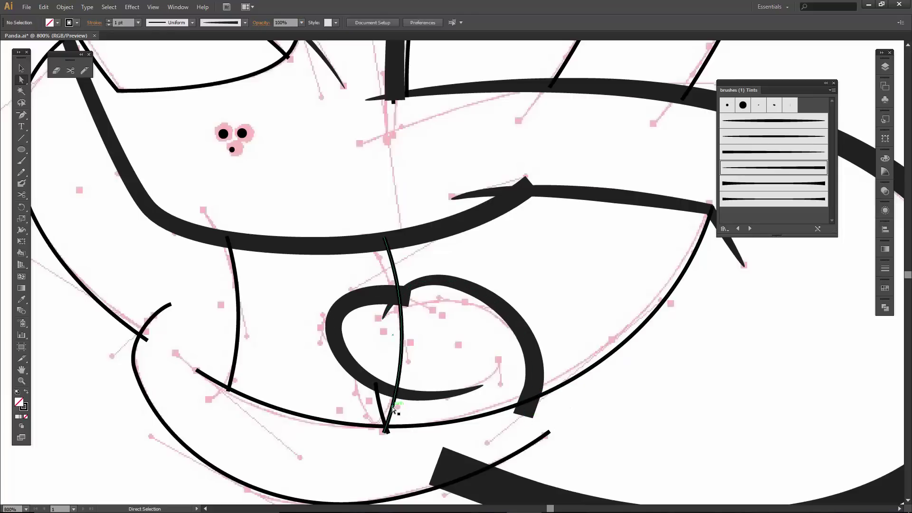
# - Set the long vertical line and the short bottom stroke to 2 pt
pyautogui.press('v')
pyautogui.click(392, 407)
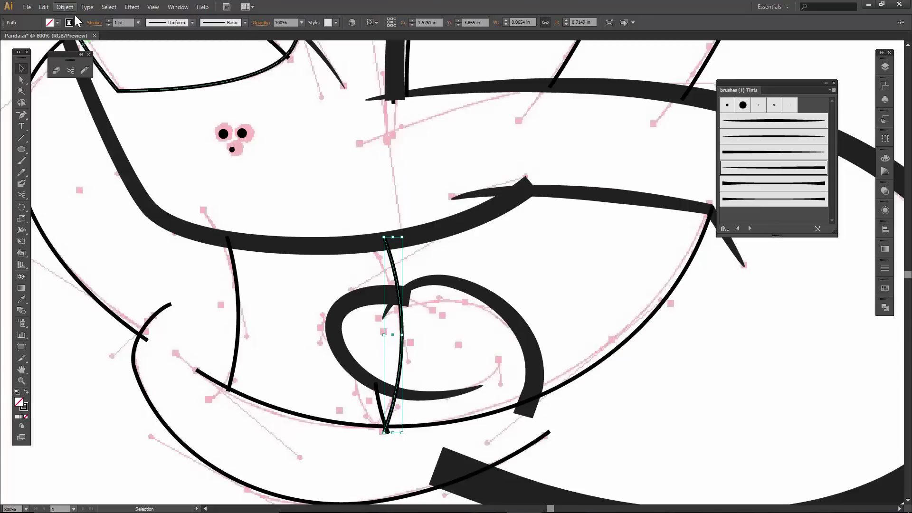
pyautogui.click(107, 21)
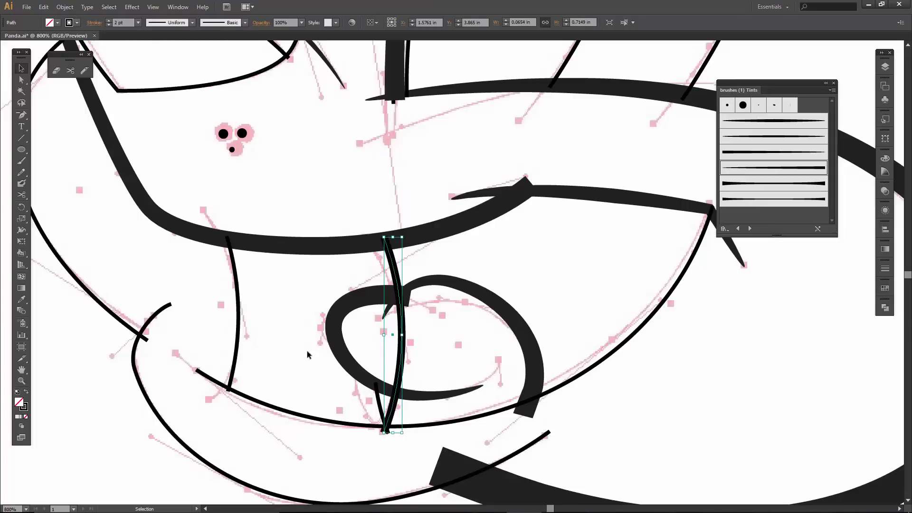
pyautogui.click(382, 406)
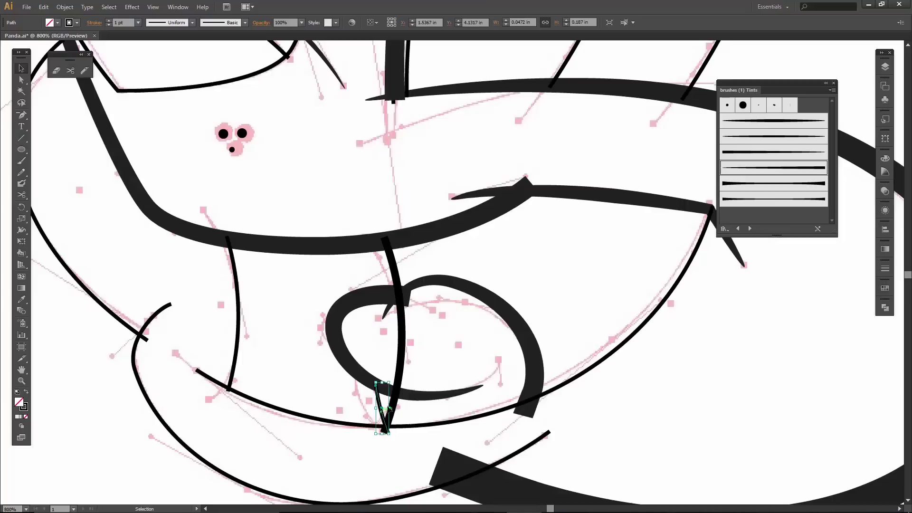
pyautogui.click(109, 21)
pyautogui.click(277, 365)
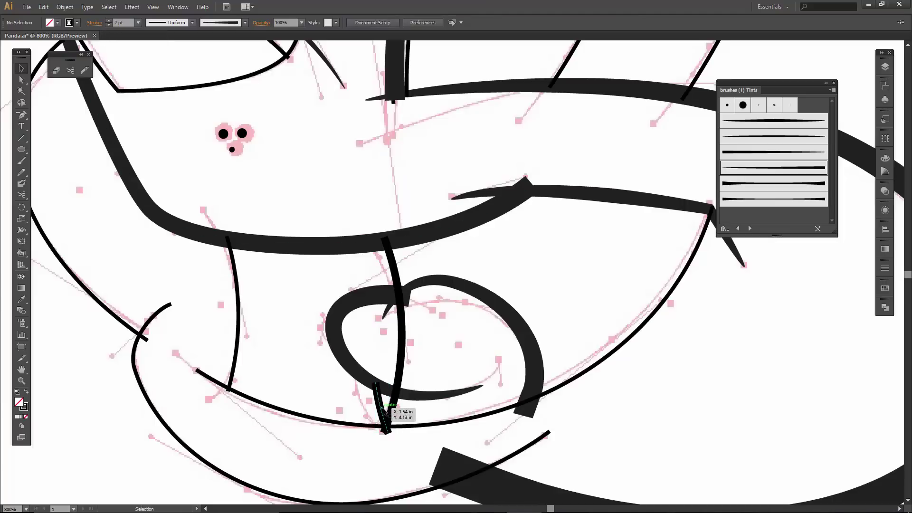
# - Cut the vertical stroke inside the spiral with Scissors and delete its lower piece
pyautogui.click(403, 346)
pyautogui.press('c')
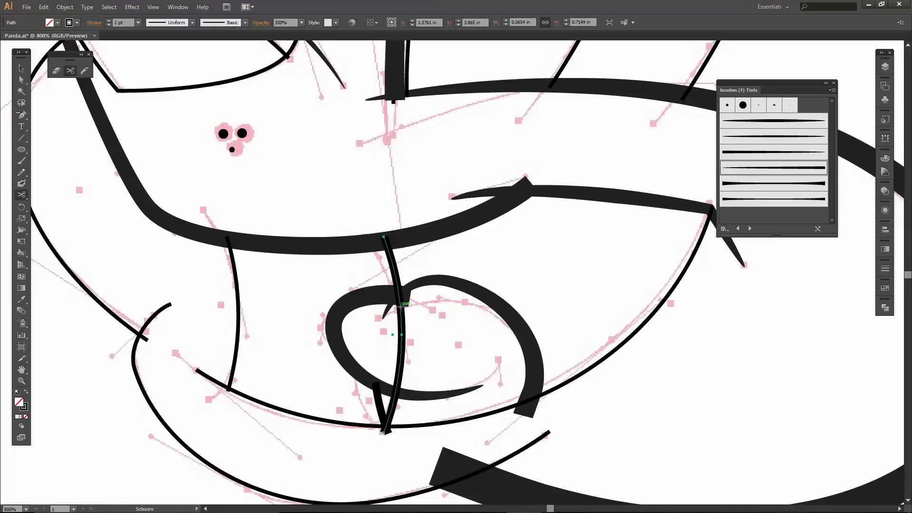
pyautogui.click(401, 306)
pyautogui.press('v')
pyautogui.click(421, 342)
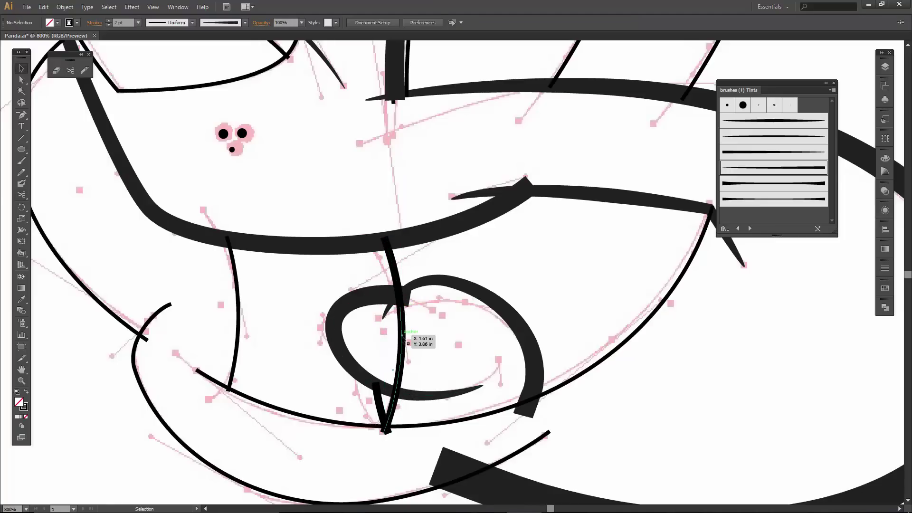
pyautogui.click(402, 335)
pyautogui.press('Delete')
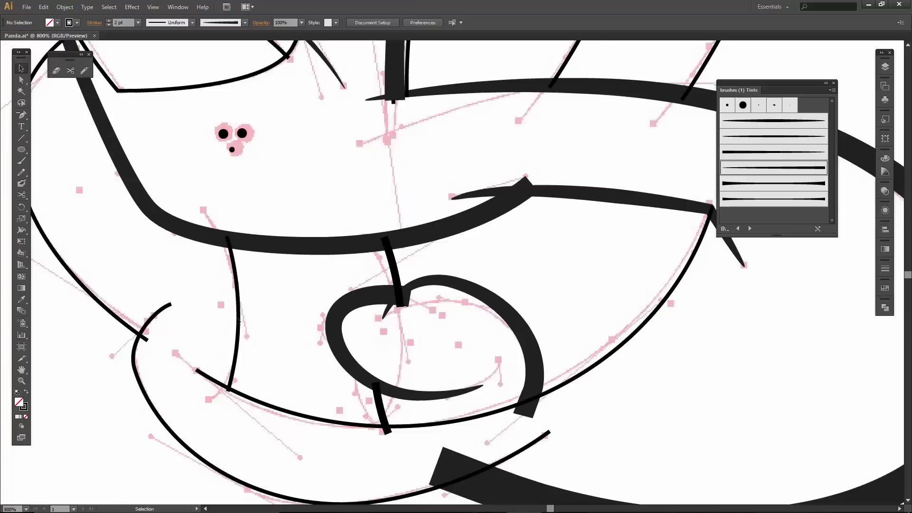
pyautogui.click(239, 306)
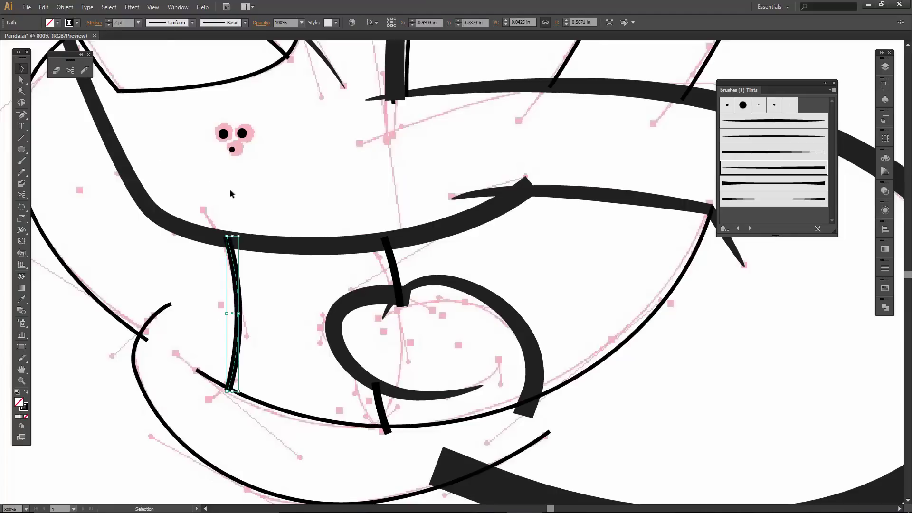
# - Apply thick art brushes to the long lower curve and the thin lower-left curve
pyautogui.click(249, 190)
pyautogui.click(270, 406)
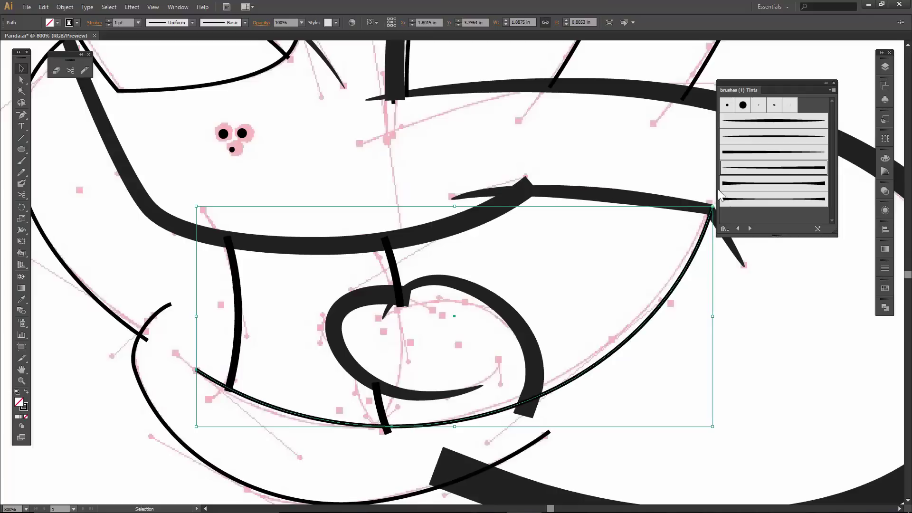
pyautogui.click(730, 156)
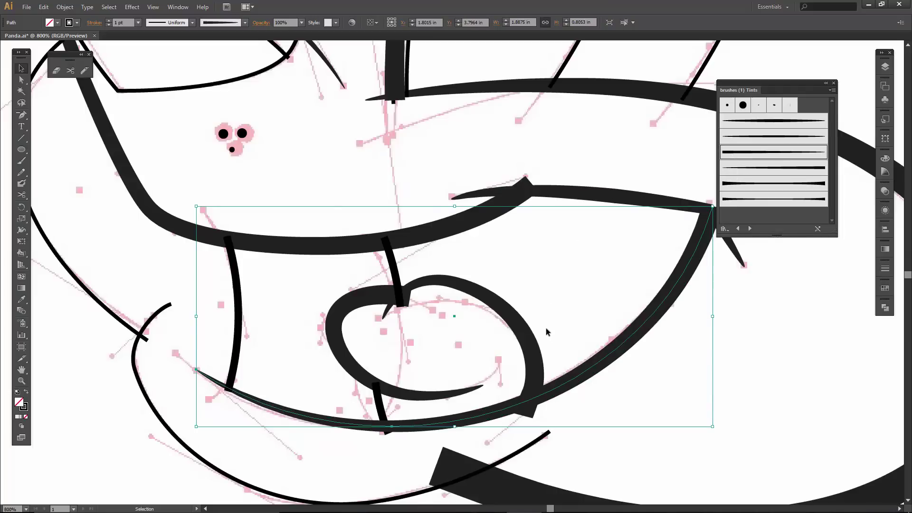
pyautogui.click(158, 314)
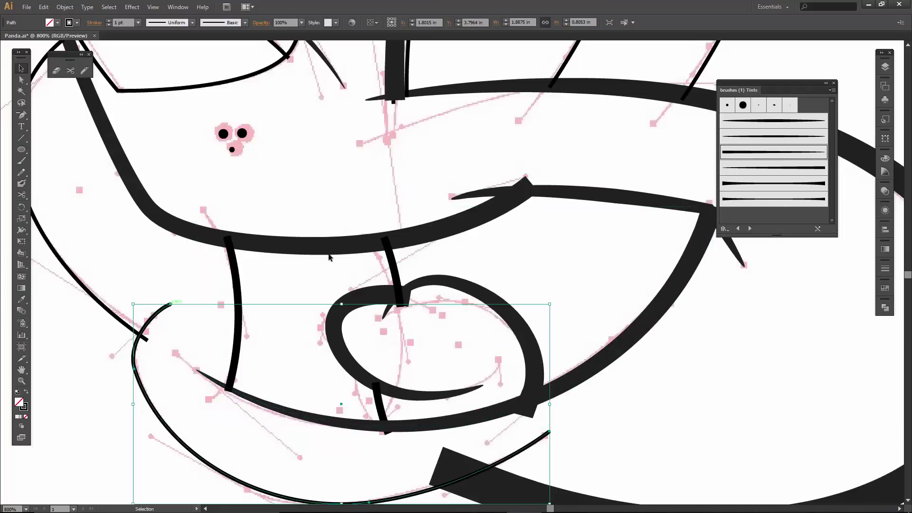
pyautogui.click(774, 121)
pyautogui.press('a')
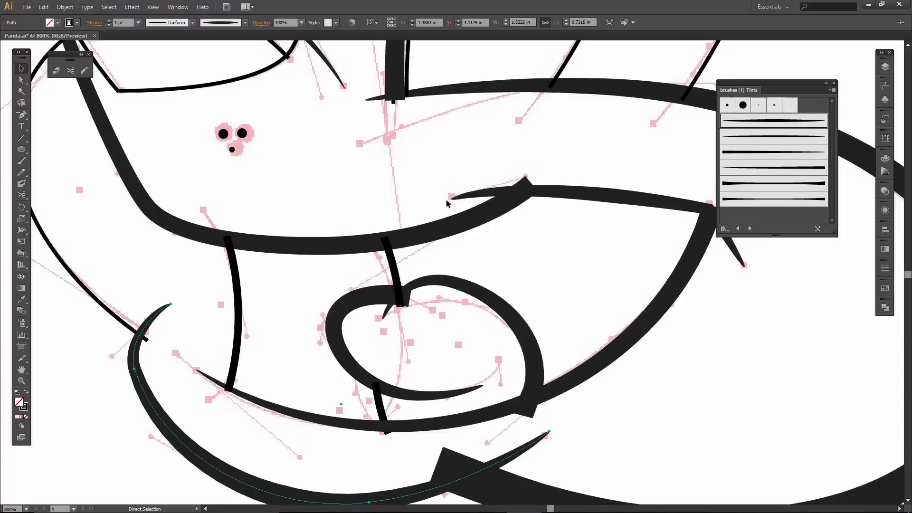
# - Give the long curve along the head's left side a thick tapered brush stroke
pyautogui.hotkey('ctrl', '-')
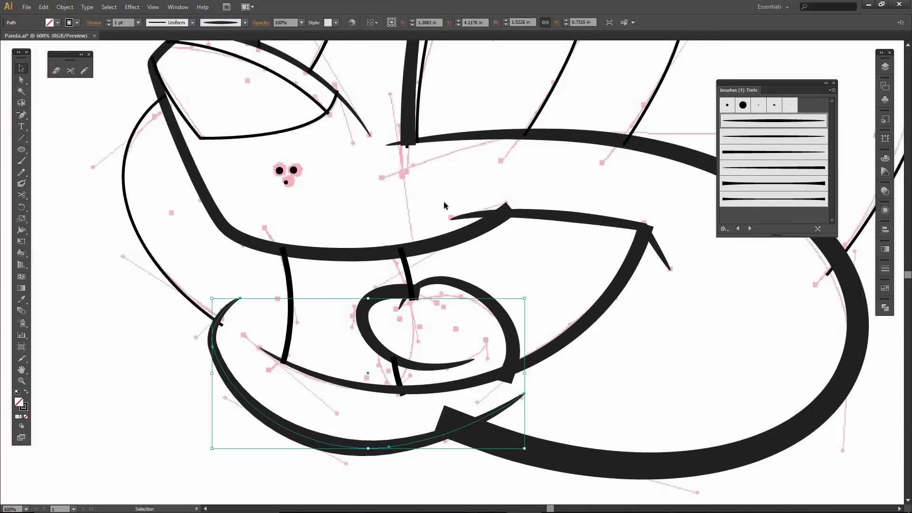
pyautogui.moveTo(363, 192); pyautogui.dragTo(352, 229)
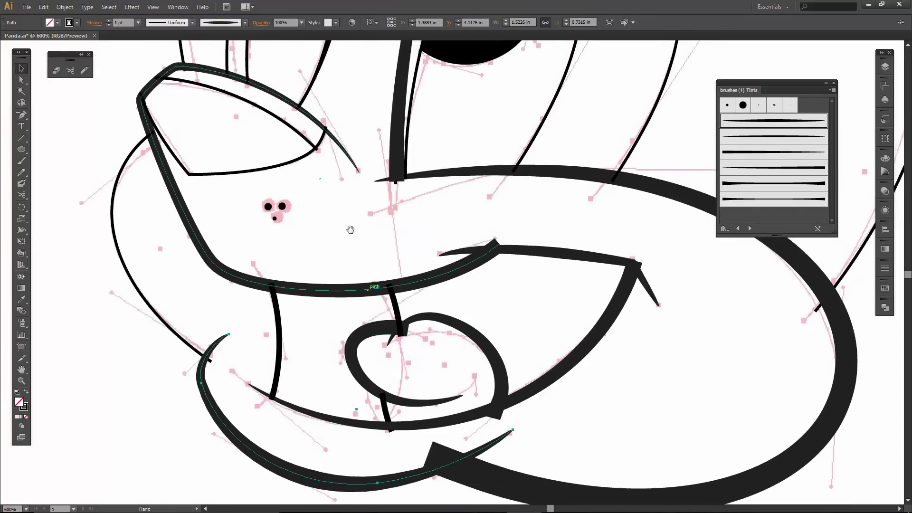
pyautogui.click(125, 162)
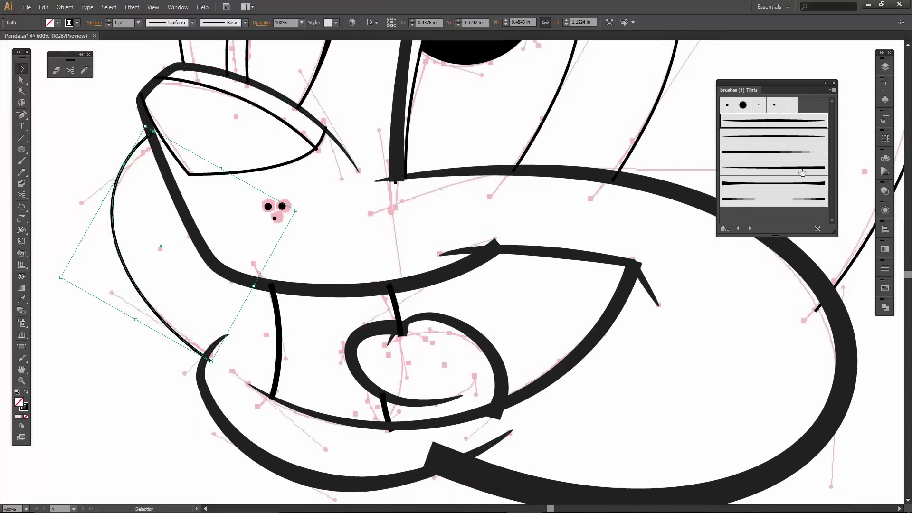
pyautogui.click(763, 184)
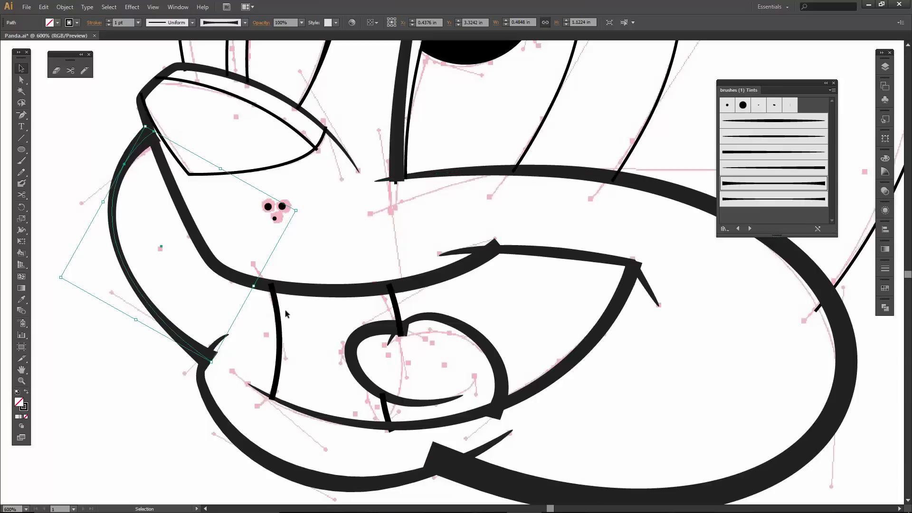
# - Pan up to the eyes and muzzle and select the pointed outline shape
pyautogui.press('space')
pyautogui.moveTo(343, 166); pyautogui.dragTo(352, 247)
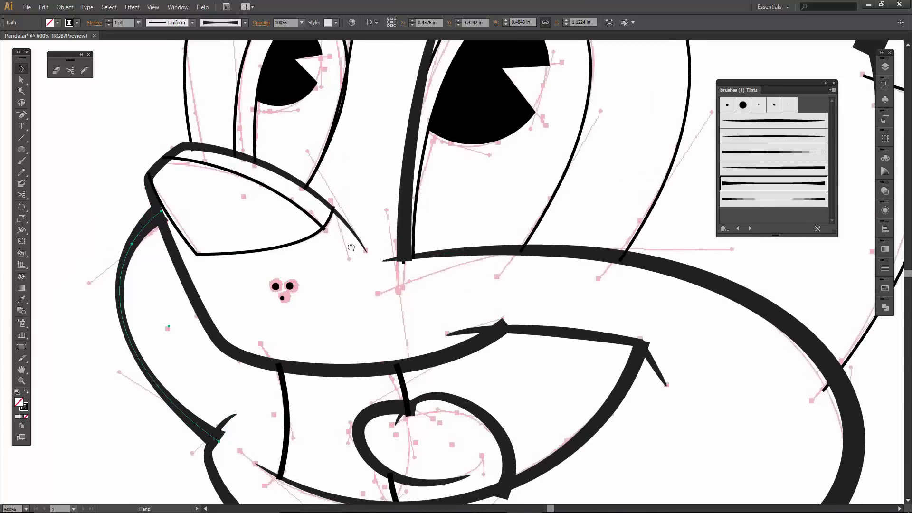
pyautogui.click(311, 234)
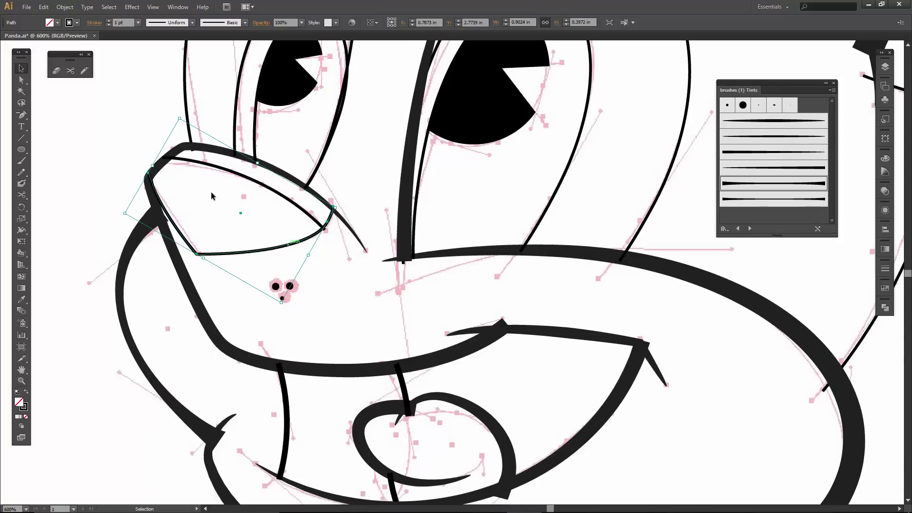
# - Set the pointed muzzle shape's outline to 2 pt and give the left-eye line a thin tapered brush
pyautogui.click(109, 21)
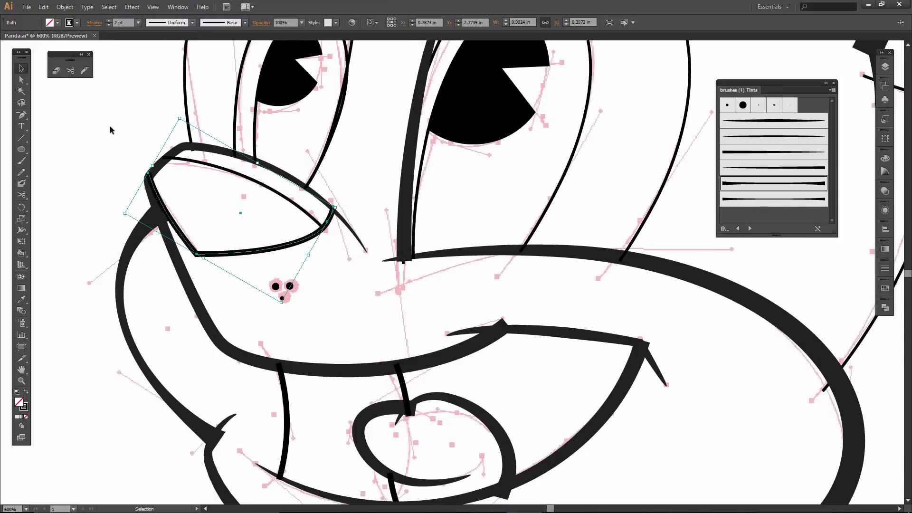
pyautogui.click(114, 136)
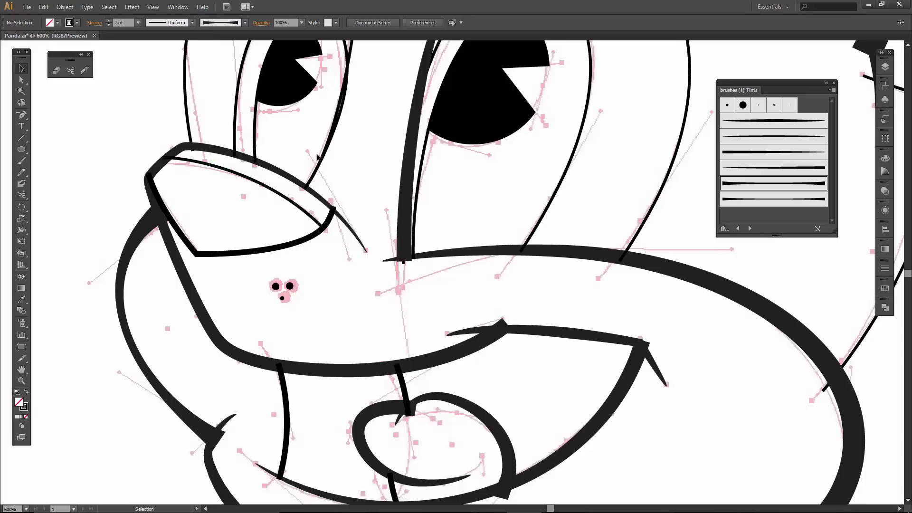
pyautogui.moveTo(348, 155); pyautogui.dragTo(378, 265)
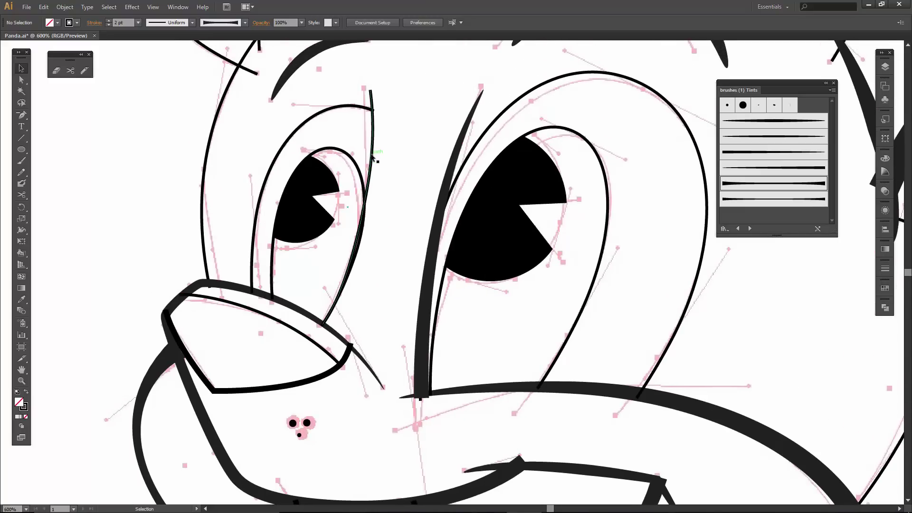
pyautogui.click(372, 154)
pyautogui.click(372, 94)
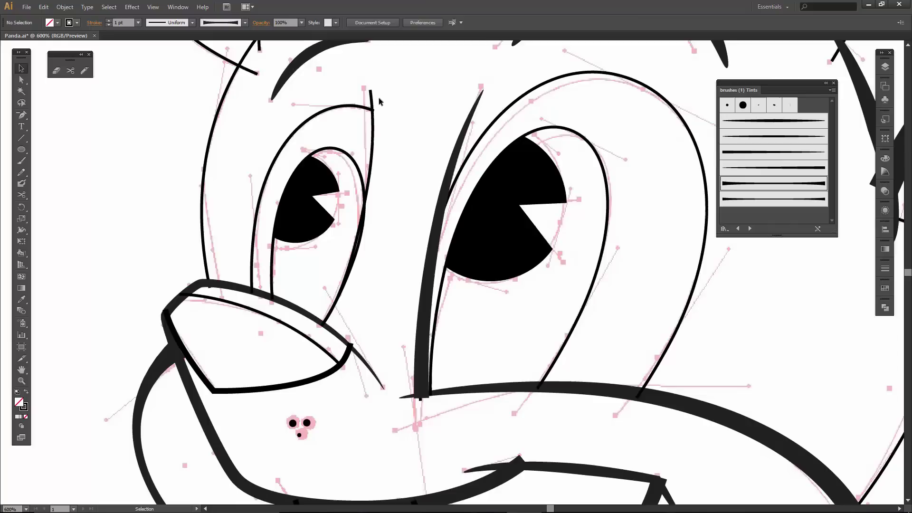
pyautogui.click(372, 95)
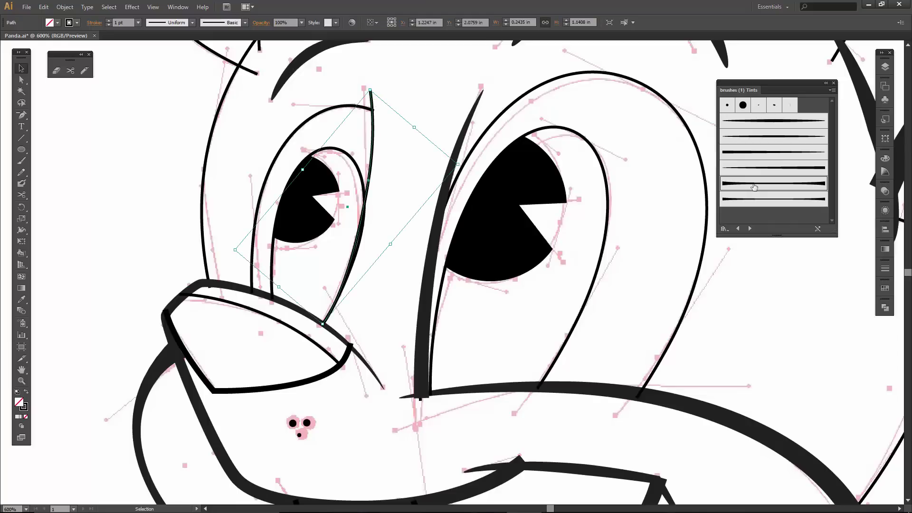
pyautogui.click(758, 169)
pyautogui.click(751, 158)
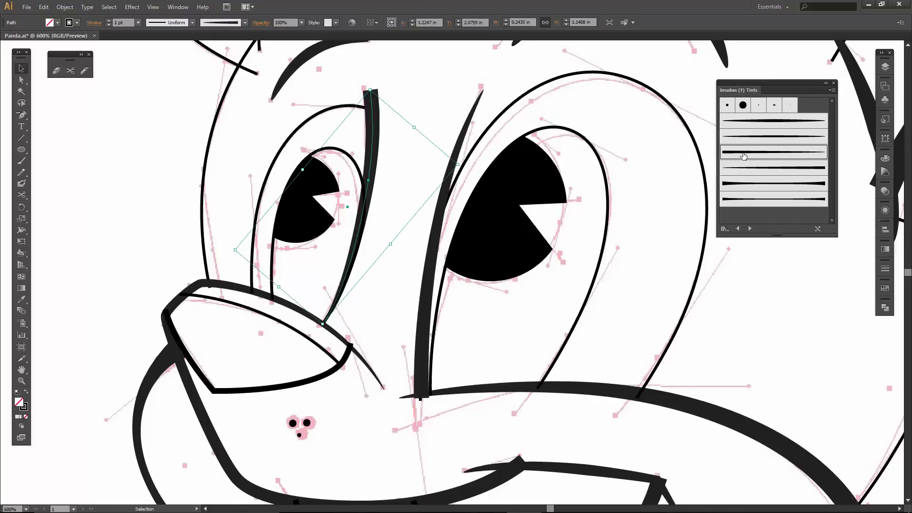
pyautogui.click(432, 97)
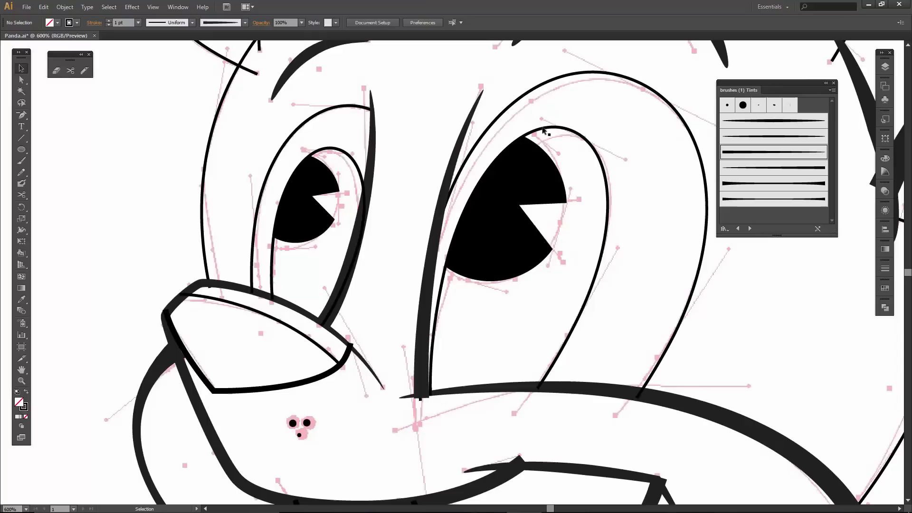
# - Give the ear's inner line a tapered brush at 2 pt and stretch it downward
pyautogui.scroll(4, 404, 183)
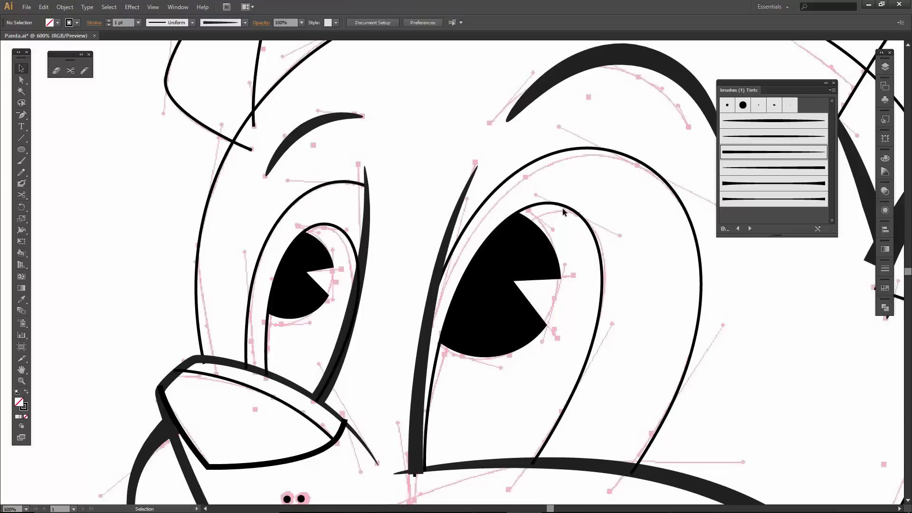
pyautogui.moveTo(425, 114); pyautogui.dragTo(433, 321)
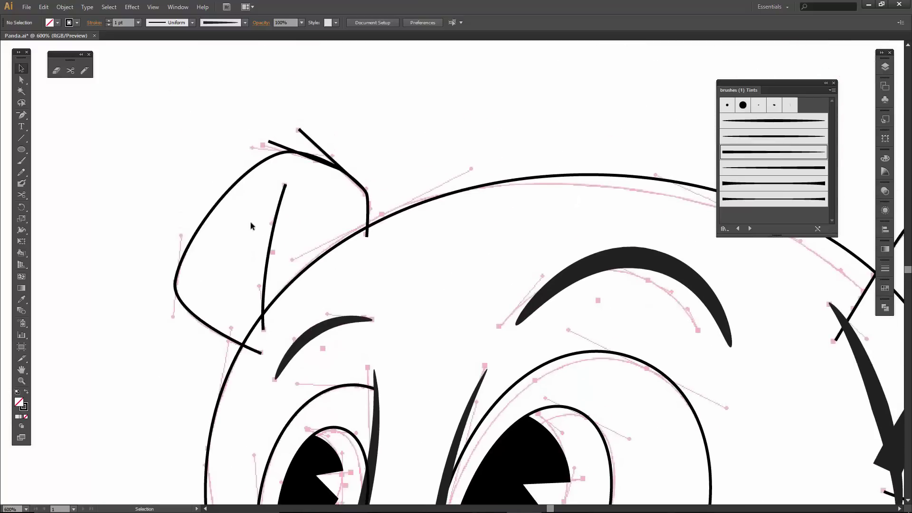
pyautogui.click(273, 236)
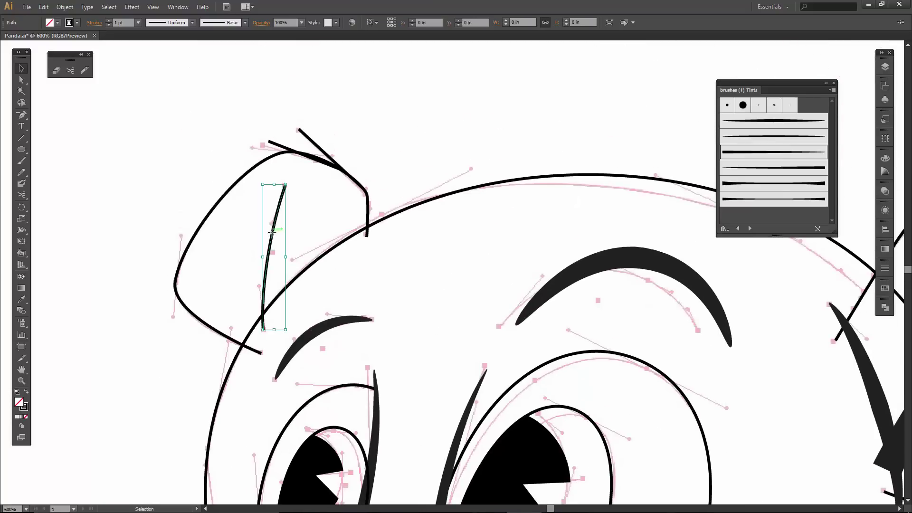
pyautogui.click(744, 170)
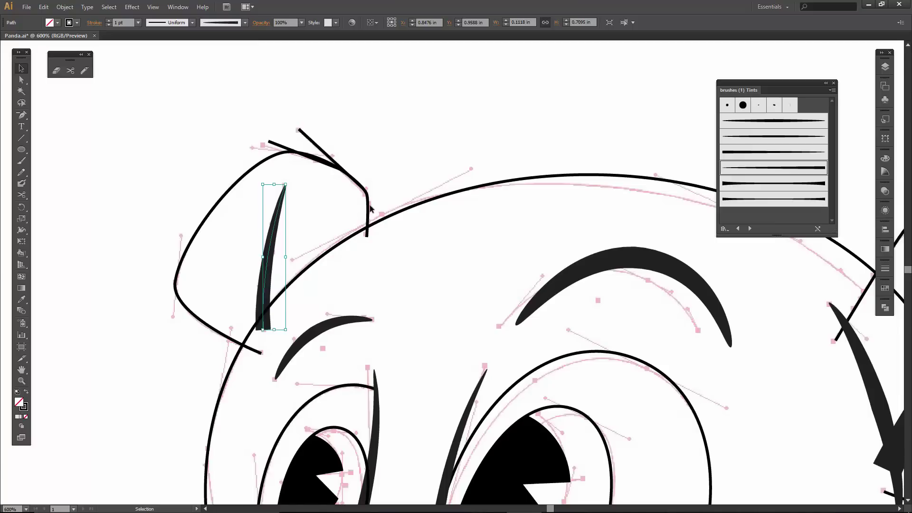
pyautogui.click(108, 21)
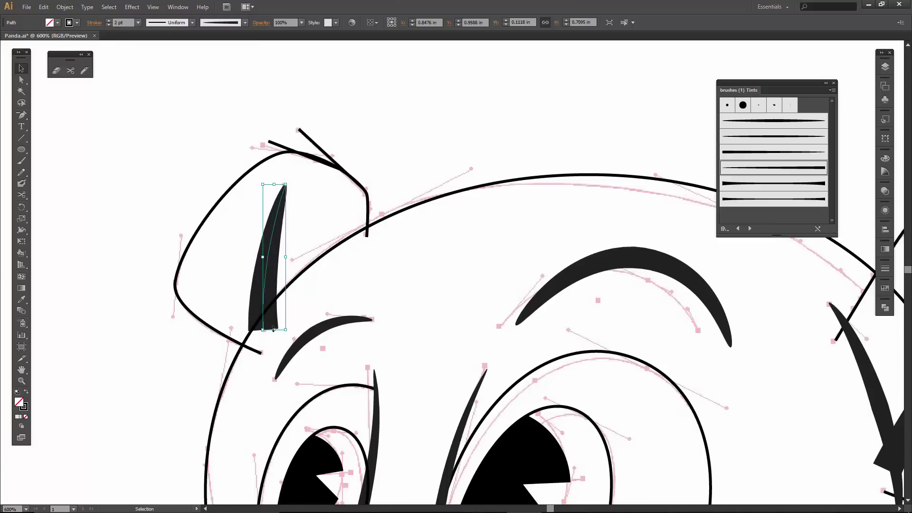
pyautogui.moveTo(274, 329); pyautogui.dragTo(274, 336)
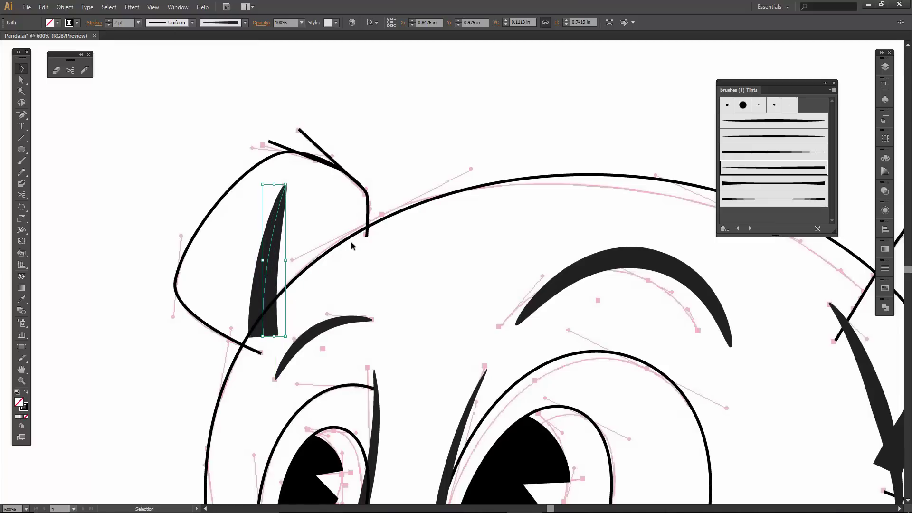
# - Apply a thick tapered brush to the ear-top spikes and raise the ear outline to 5 pt
pyautogui.click(329, 155)
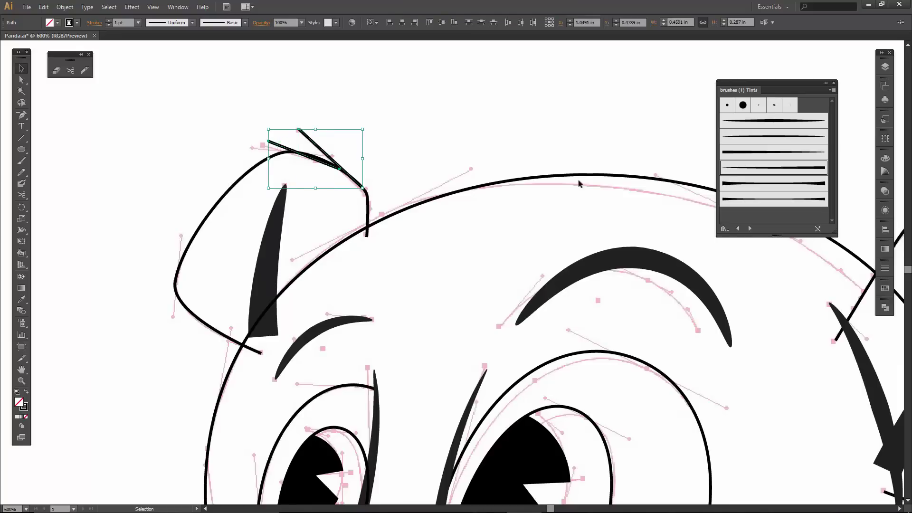
pyautogui.click(742, 152)
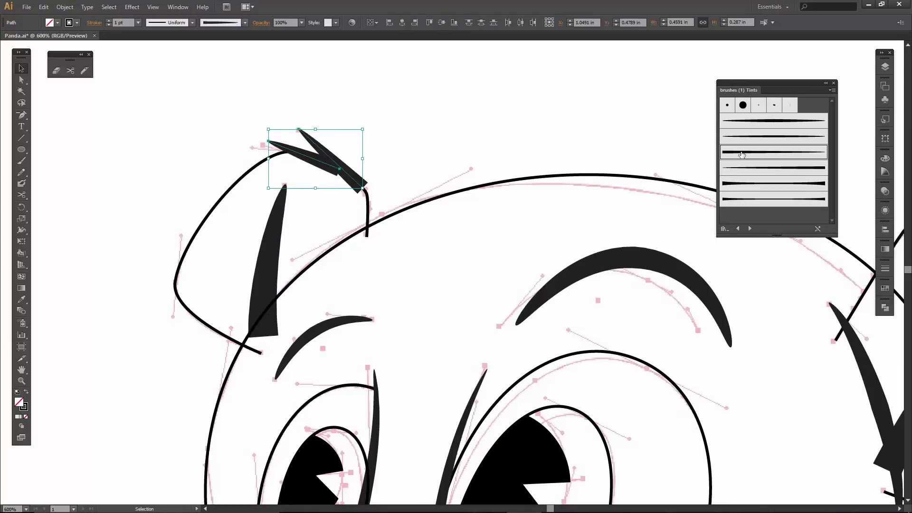
pyautogui.click(369, 212)
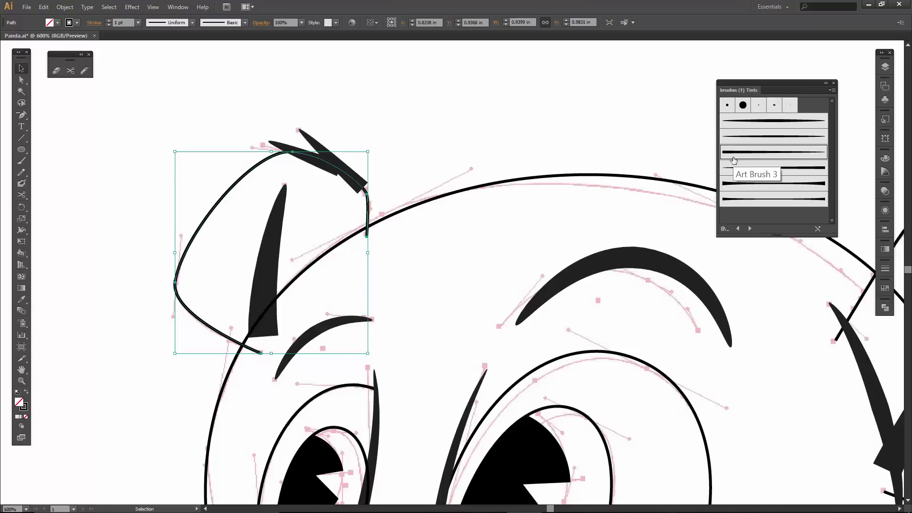
pyautogui.click(109, 21)
pyautogui.click(109, 21)
pyautogui.click(109, 21)
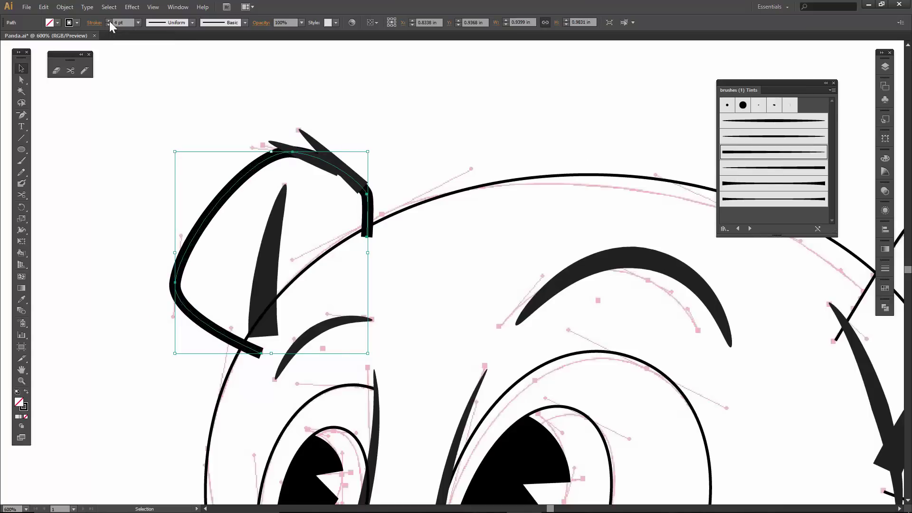
pyautogui.click(109, 21)
pyautogui.click(338, 113)
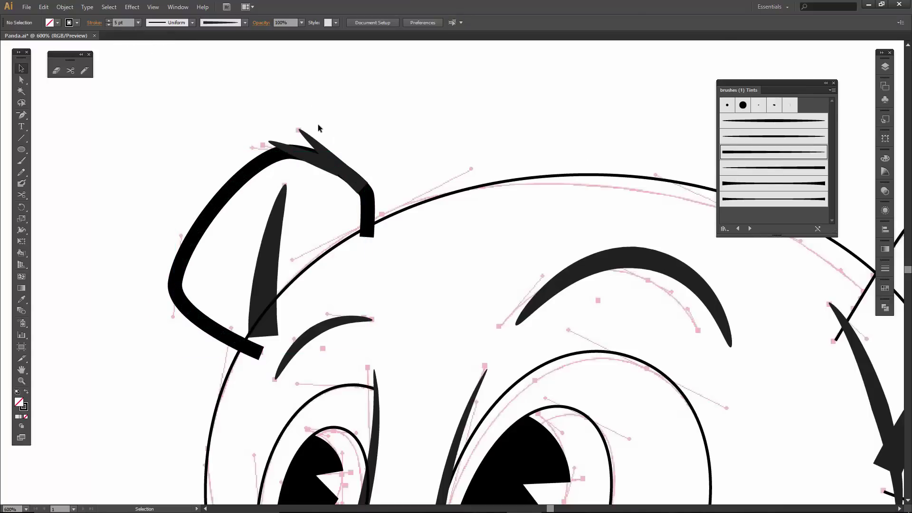
# - Move the ear spike's tip and lower anchors to start sharpening its shape
pyautogui.press('a')
pyautogui.click(299, 130)
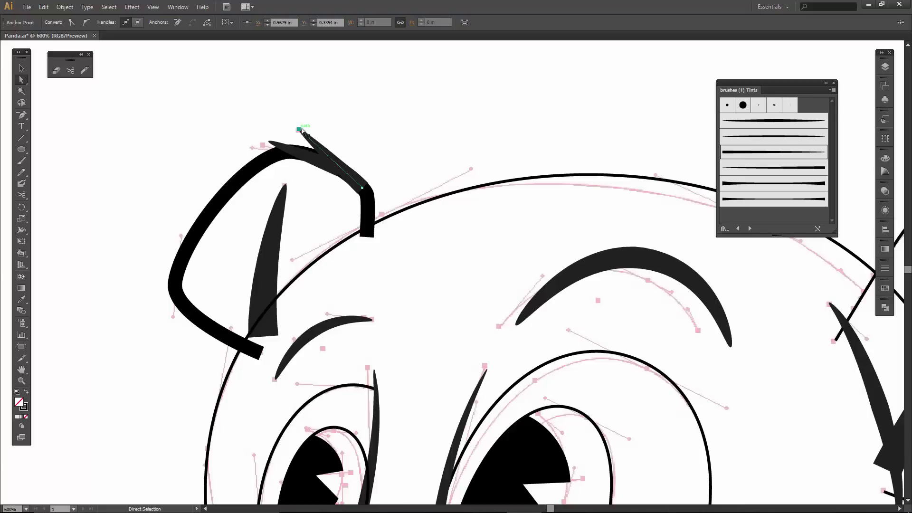
pyautogui.moveTo(300, 132); pyautogui.dragTo(274, 136)
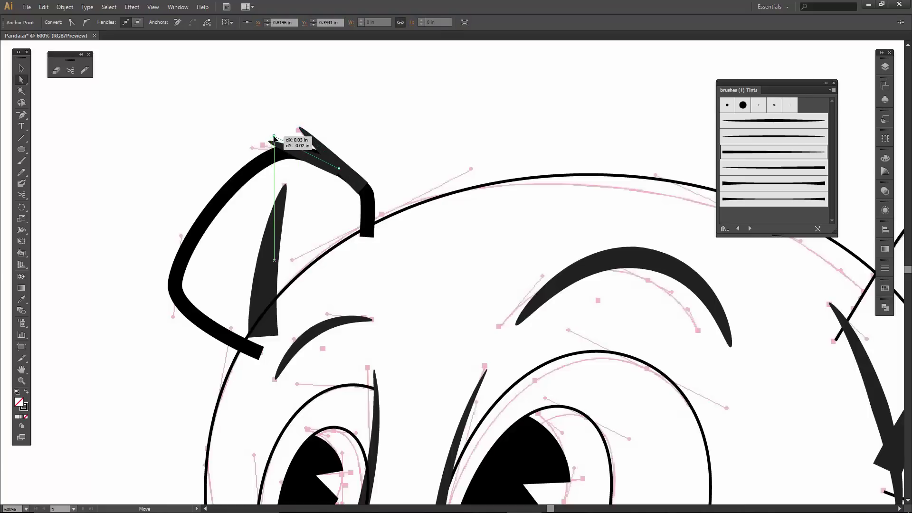
pyautogui.click(296, 128)
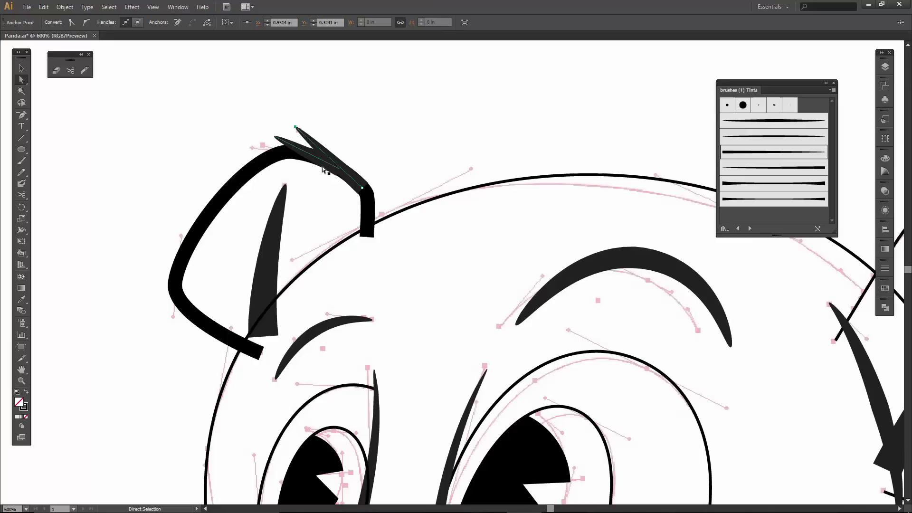
pyautogui.click(385, 172)
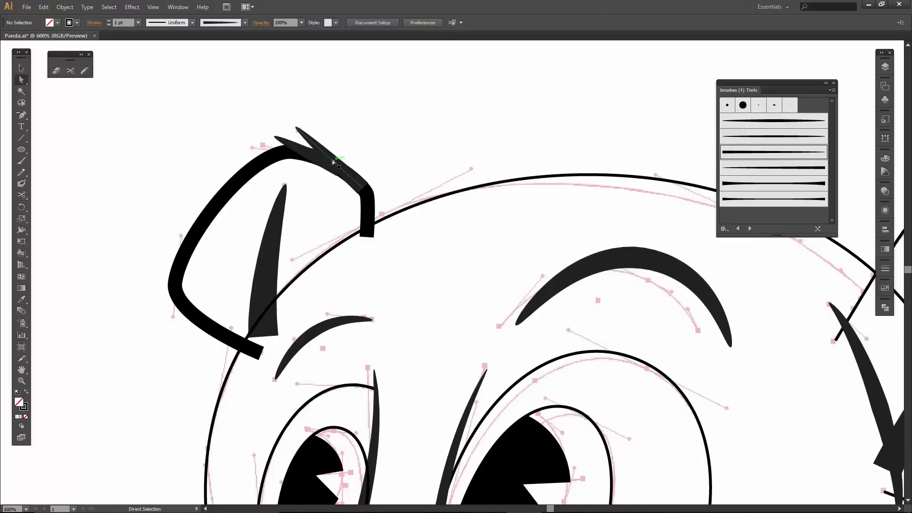
pyautogui.moveTo(362, 188); pyautogui.dragTo(367, 193)
pyautogui.click(379, 194)
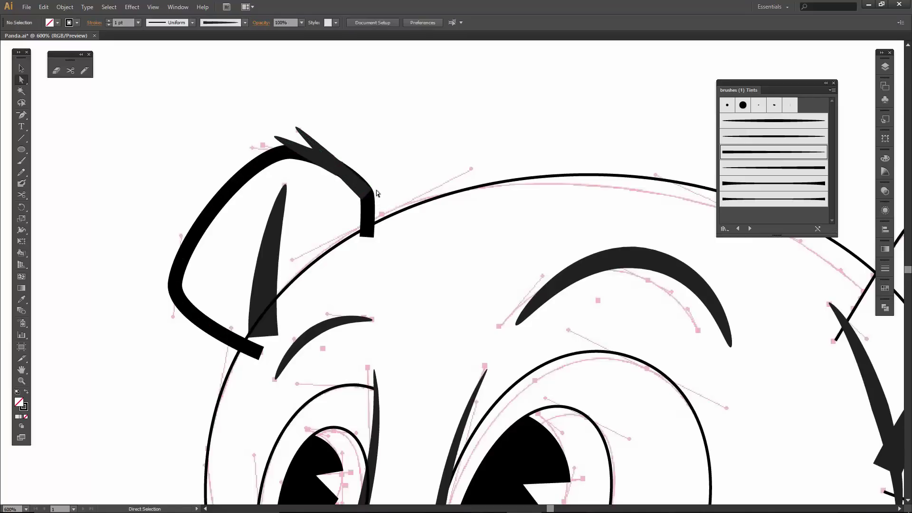
pyautogui.click(339, 169)
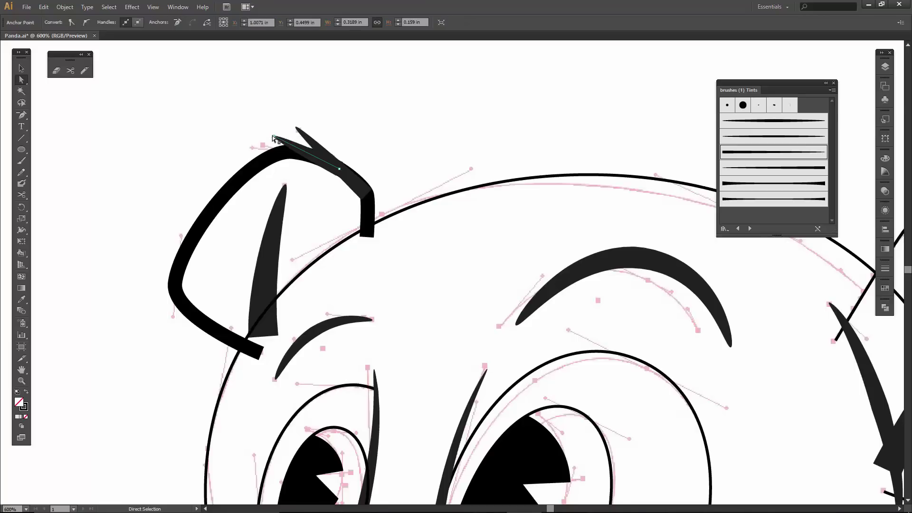
pyautogui.click(274, 137)
# - Try a 2 pt stroke on the upper ear spike, then revert it to 1 pt
pyautogui.press('v')
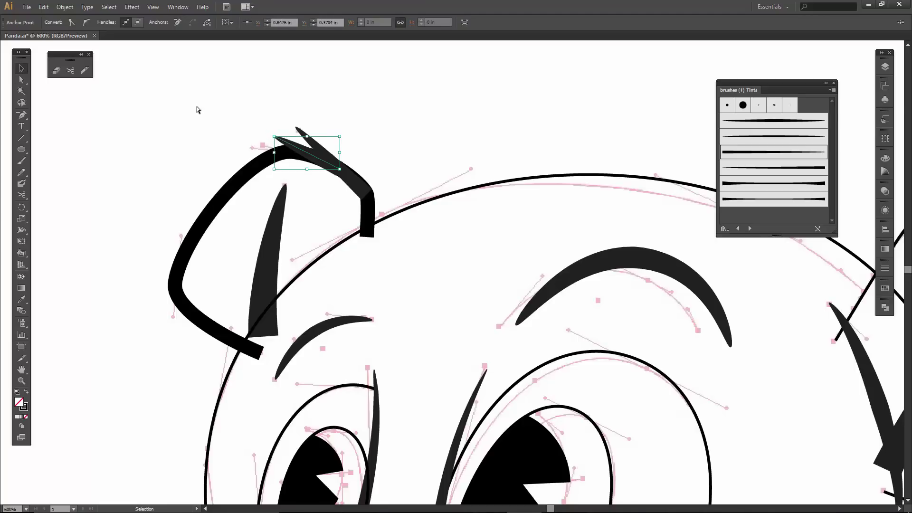
pyautogui.click(199, 110)
pyautogui.click(352, 180)
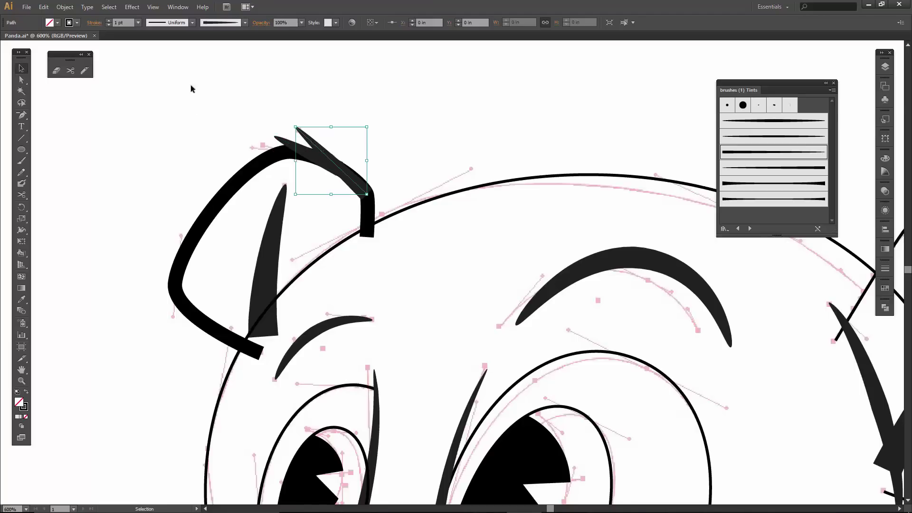
pyautogui.click(108, 21)
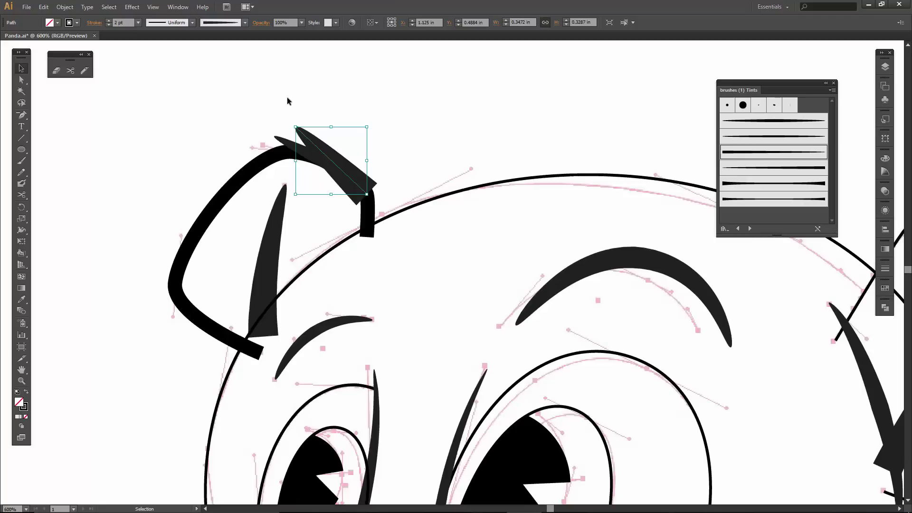
pyautogui.hotkey('ctrl', 'z')
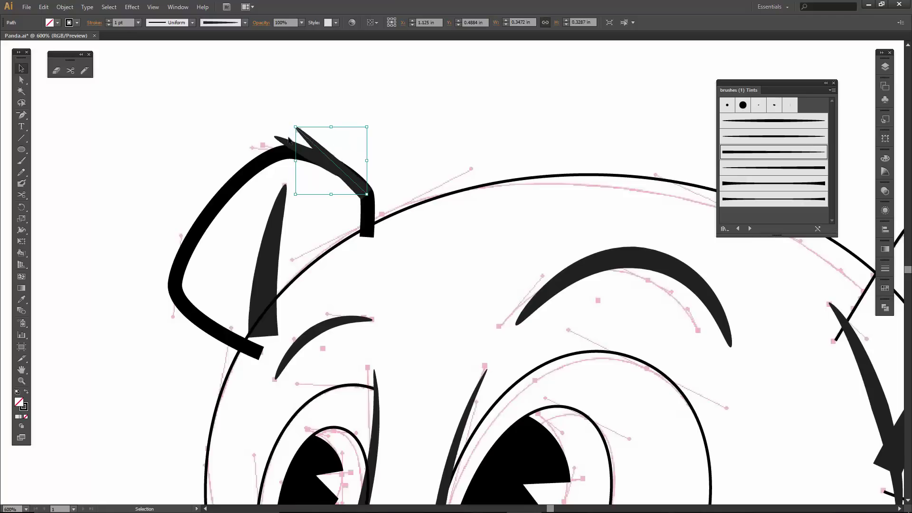
pyautogui.click(274, 135)
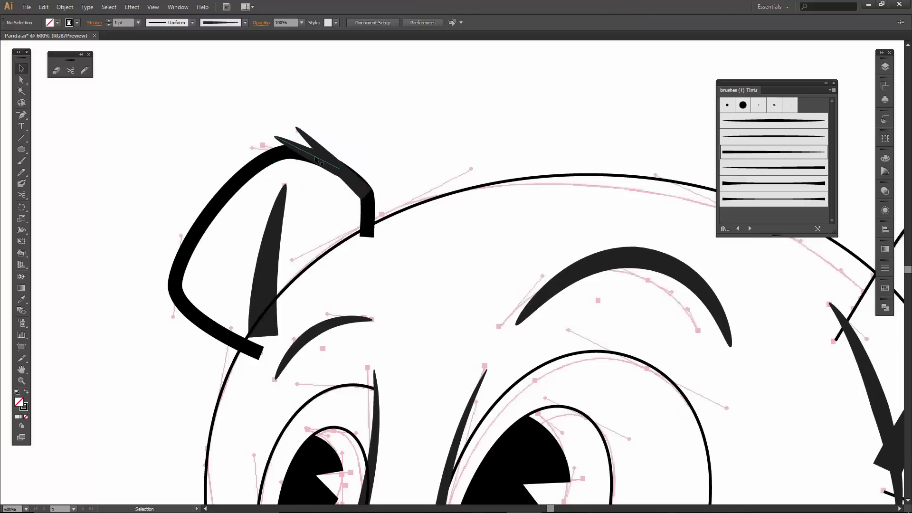
# - Drag the spike's inner, top-left and lower anchors into a sharper pointed shape
pyautogui.press('a')
pyautogui.click(335, 167)
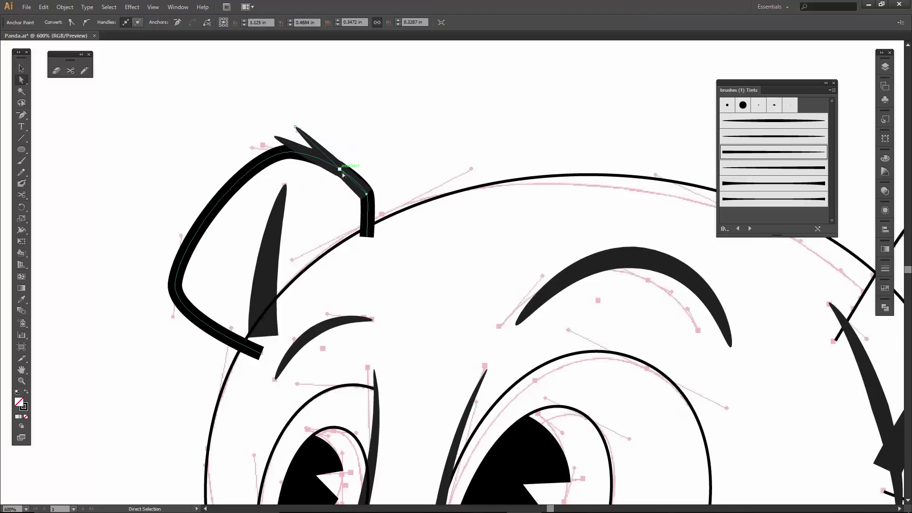
pyautogui.moveTo(335, 166); pyautogui.dragTo(355, 184)
pyautogui.moveTo(274, 136); pyautogui.dragTo(304, 126)
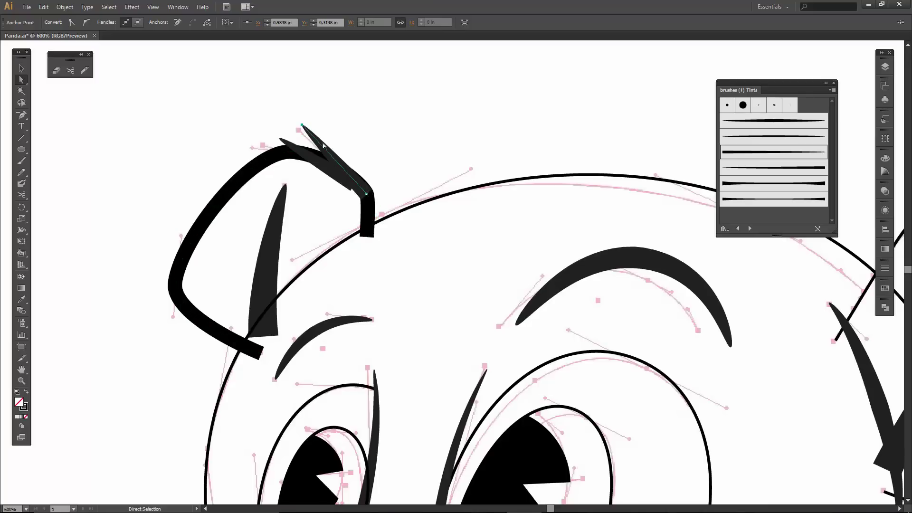
pyautogui.moveTo(353, 186); pyautogui.dragTo(335, 164)
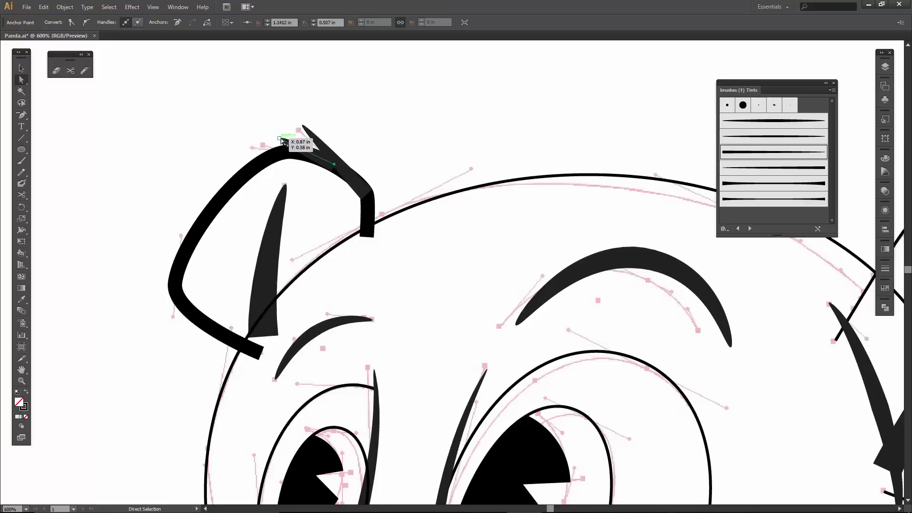
pyautogui.moveTo(279, 138); pyautogui.dragTo(277, 135)
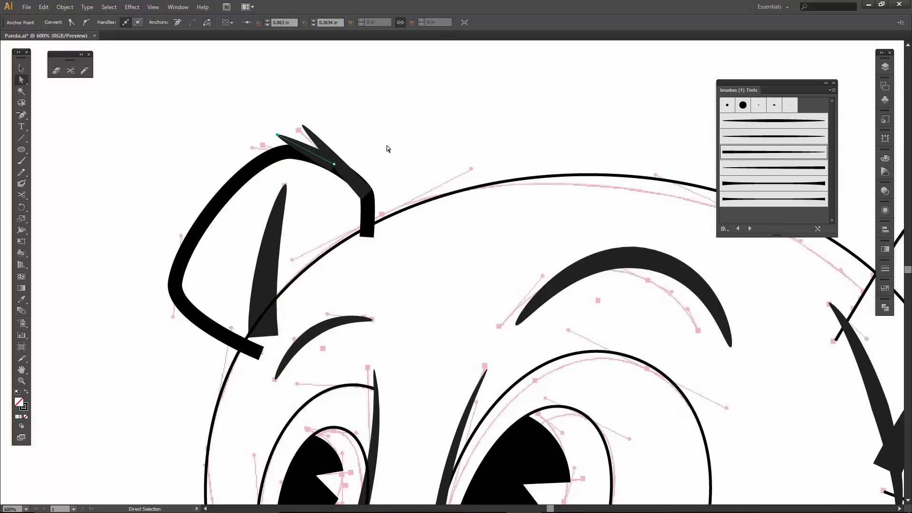
# - Apply tapered brushes to the two short strokes on the right ear
pyautogui.hotkey('ctrl', '-')
pyautogui.hotkey('ctrl', '-')
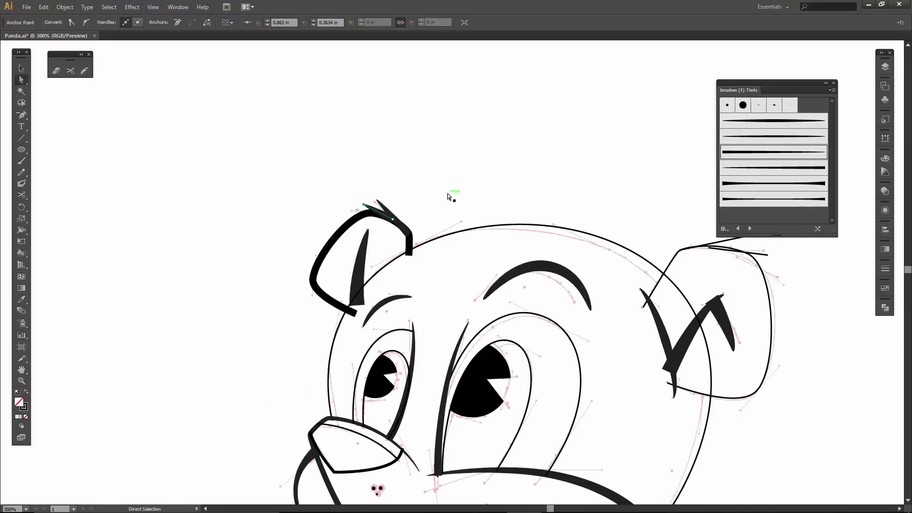
pyautogui.press('space')
pyautogui.moveTo(504, 227); pyautogui.dragTo(337, 200)
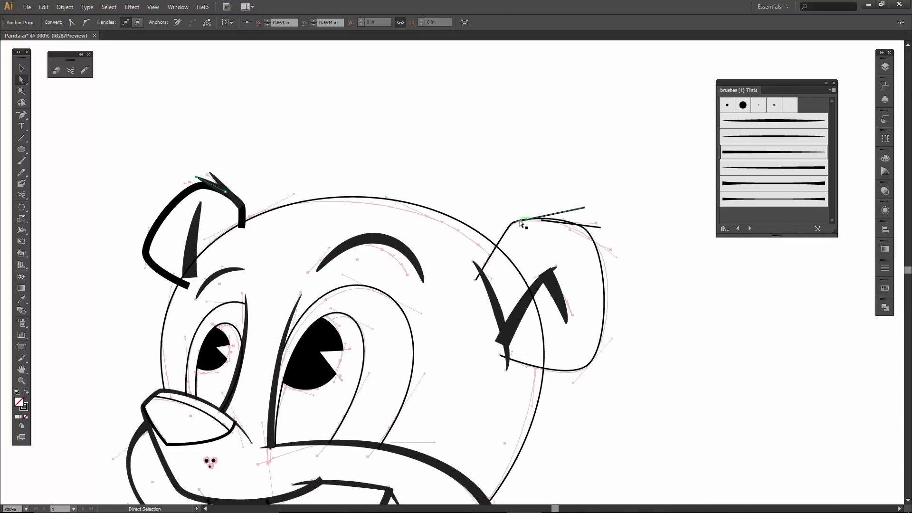
pyautogui.press('v')
pyautogui.click(527, 217)
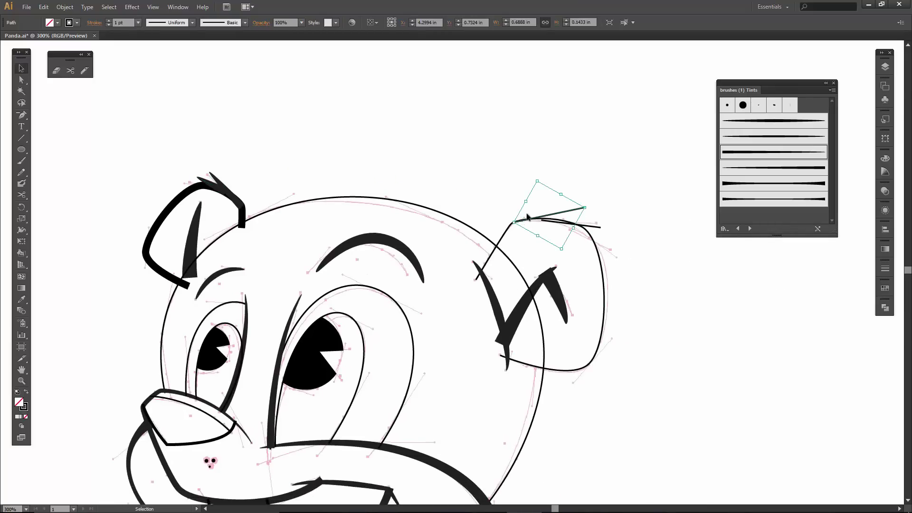
pyautogui.click(741, 154)
pyautogui.click(607, 226)
pyautogui.click(598, 230)
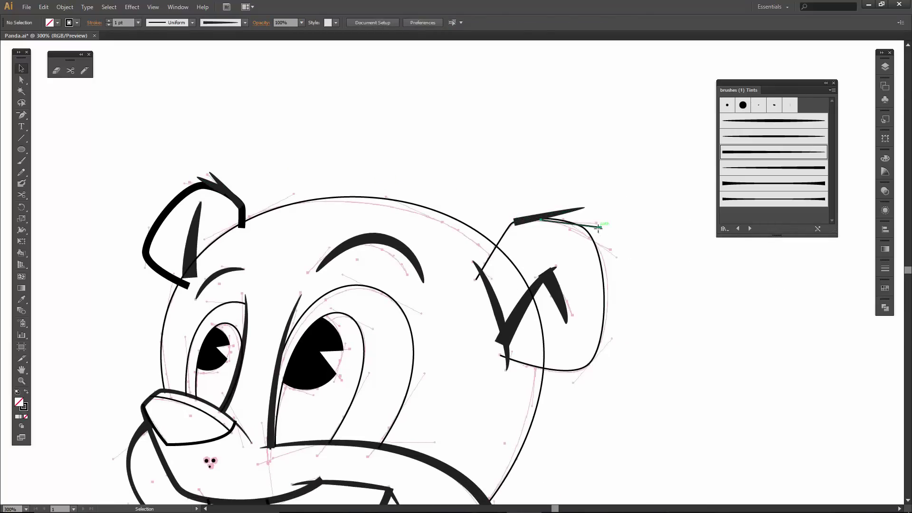
pyautogui.click(756, 154)
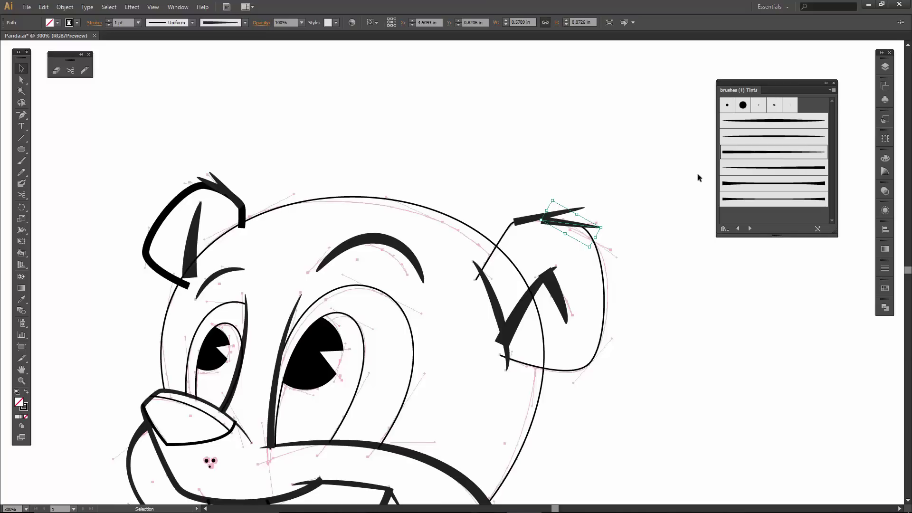
pyautogui.click(672, 189)
# - Set the right ear's tuft stroke to 2 pt and its outline to 5 pt
pyautogui.click(548, 215)
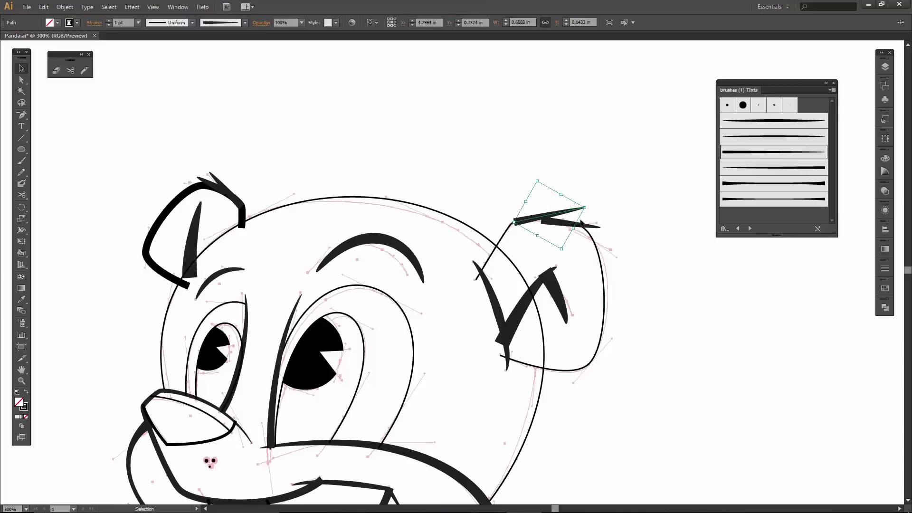
pyautogui.click(108, 20)
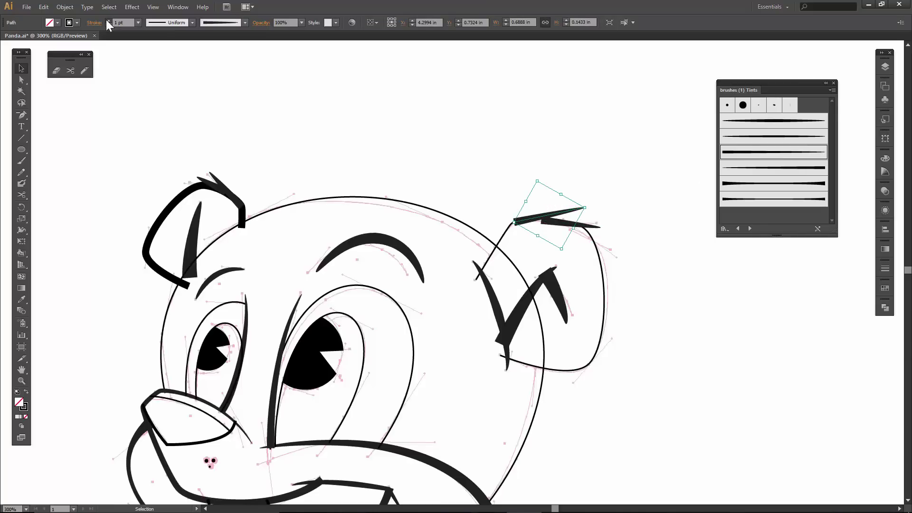
pyautogui.click(384, 129)
pyautogui.click(506, 230)
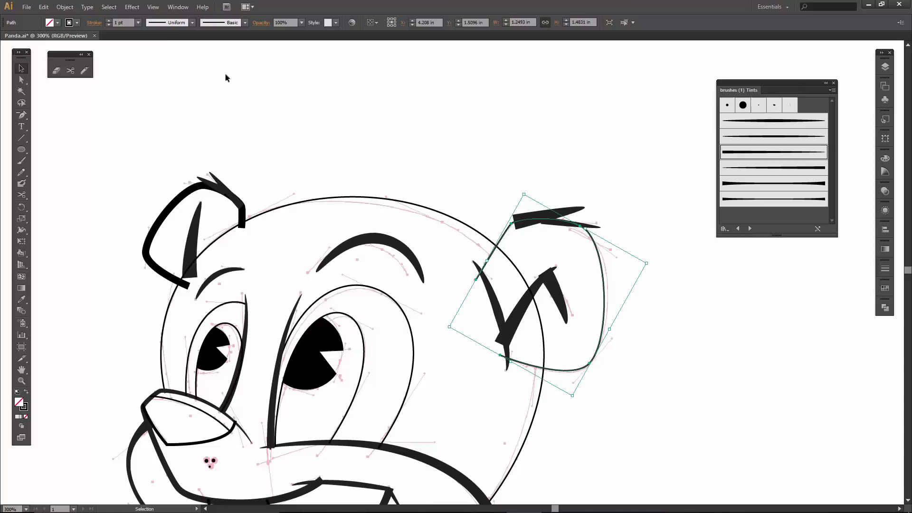
pyautogui.click(108, 21)
pyautogui.click(108, 21)
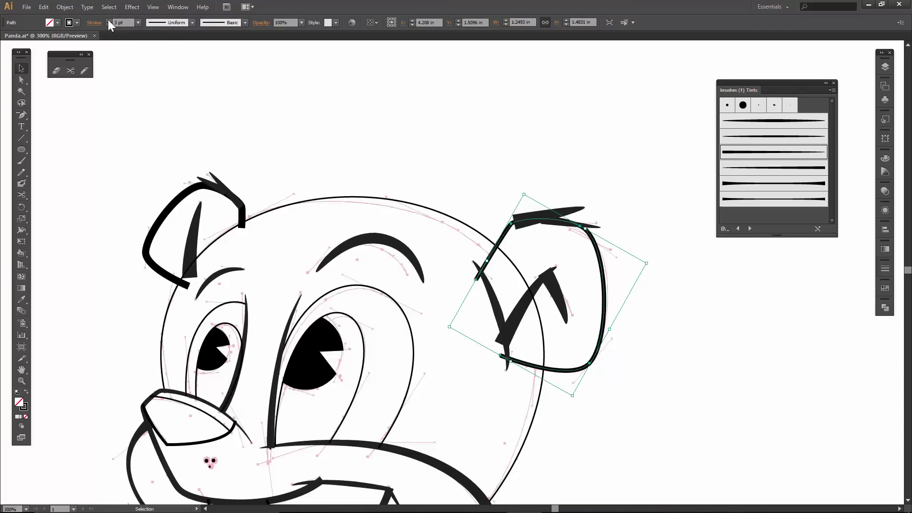
pyautogui.click(108, 20)
pyautogui.click(108, 21)
# - Adjust the right ear spike's anchors so it joins the ear cleanly
pyautogui.press('a')
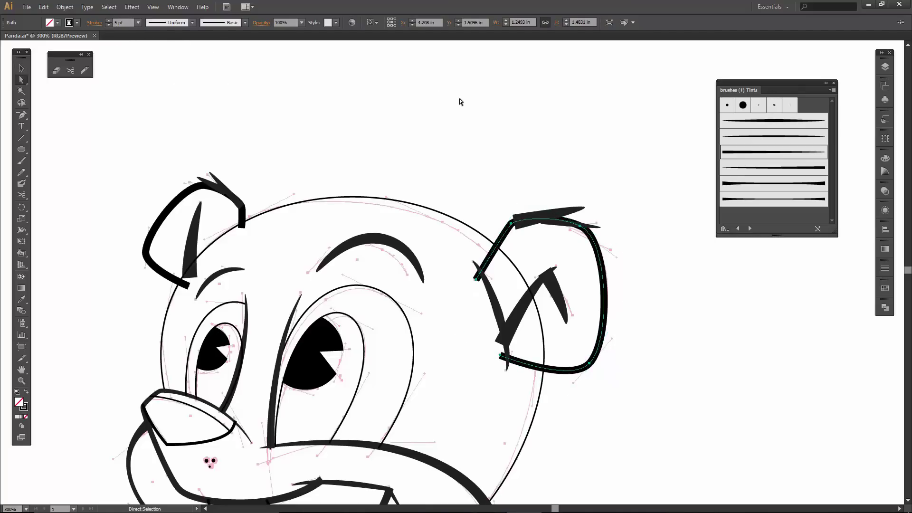
pyautogui.click(505, 133)
pyautogui.click(524, 221)
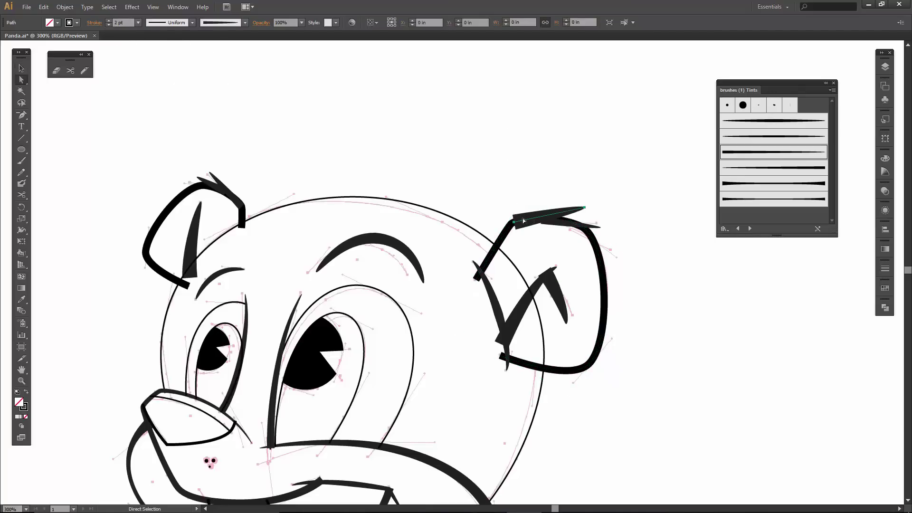
pyautogui.moveTo(514, 222); pyautogui.dragTo(486, 203)
pyautogui.press('z')
pyautogui.press('a')
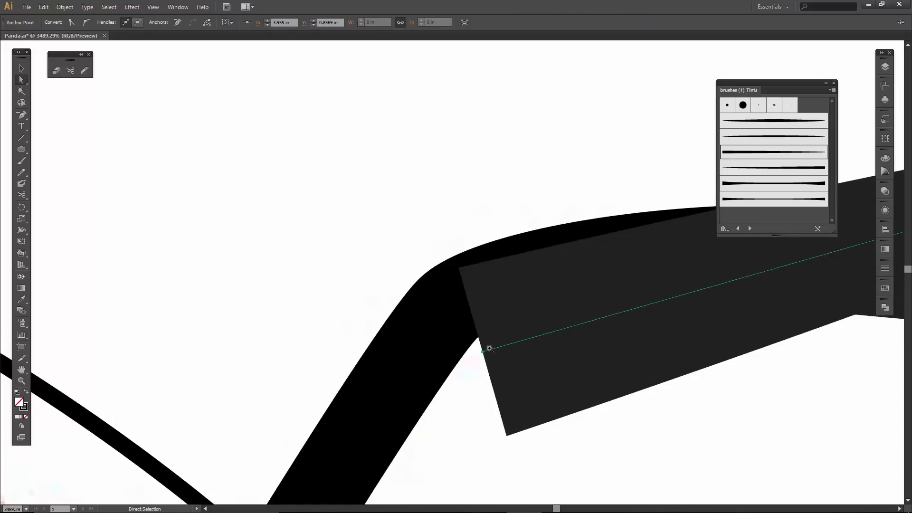
pyautogui.moveTo(483, 352); pyautogui.dragTo(479, 342)
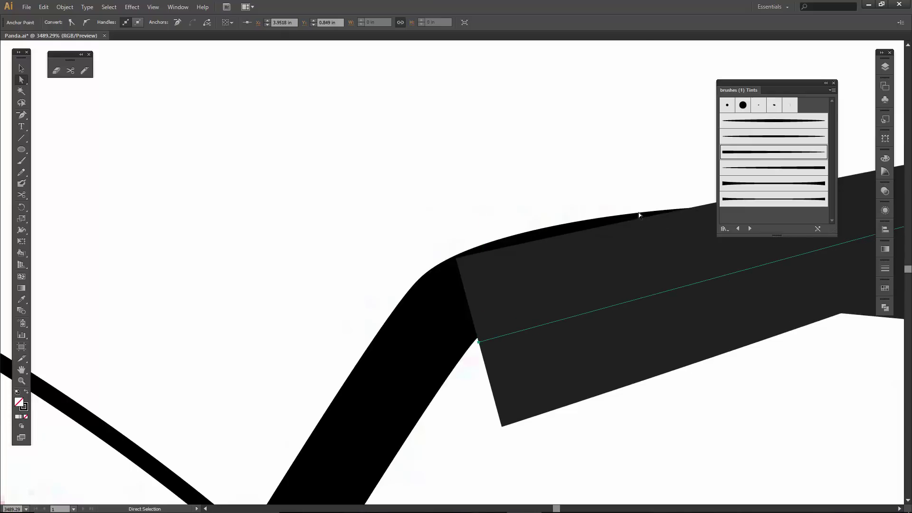
pyautogui.hotkey('ctrl', '-')
pyautogui.hotkey('ctrl', '-')
pyautogui.hotkey('ctrl', '-')
pyautogui.hotkey('ctrl', '-')
pyautogui.hotkey('ctrl', '-')
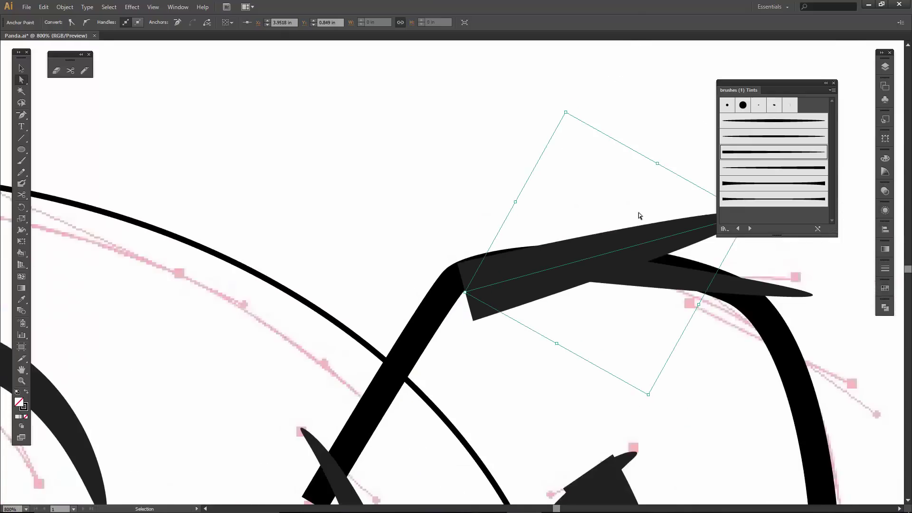
pyautogui.hotkey('ctrl', '-')
pyautogui.moveTo(491, 355); pyautogui.dragTo(594, 205)
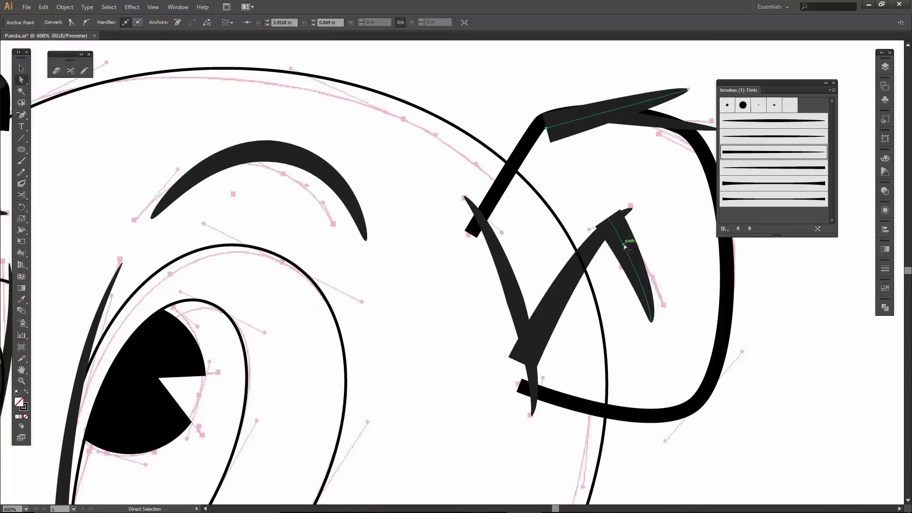
# - Give the round head outline a thick tapered brush stroke (Art Brush 5)
pyautogui.hotkey('ctrl', '-')
pyautogui.hotkey('ctrl', '-')
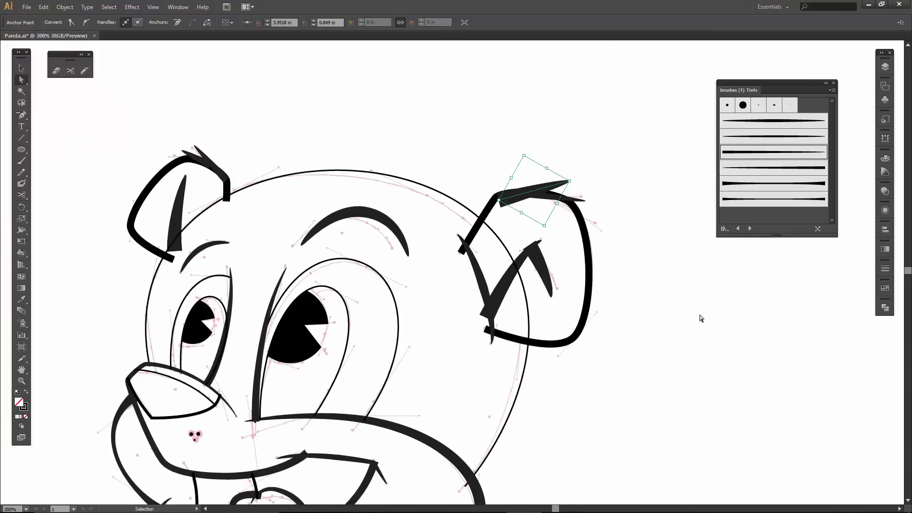
pyautogui.moveTo(399, 261); pyautogui.dragTo(484, 202)
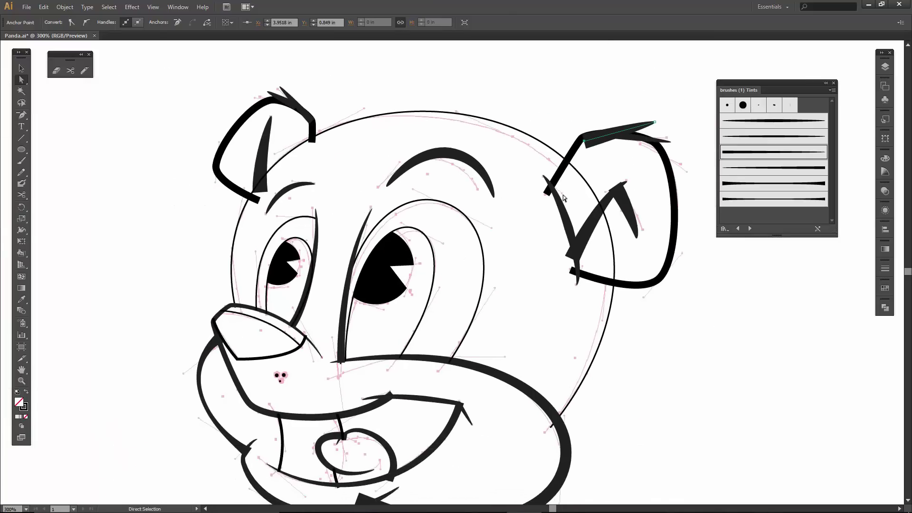
pyautogui.click(538, 139)
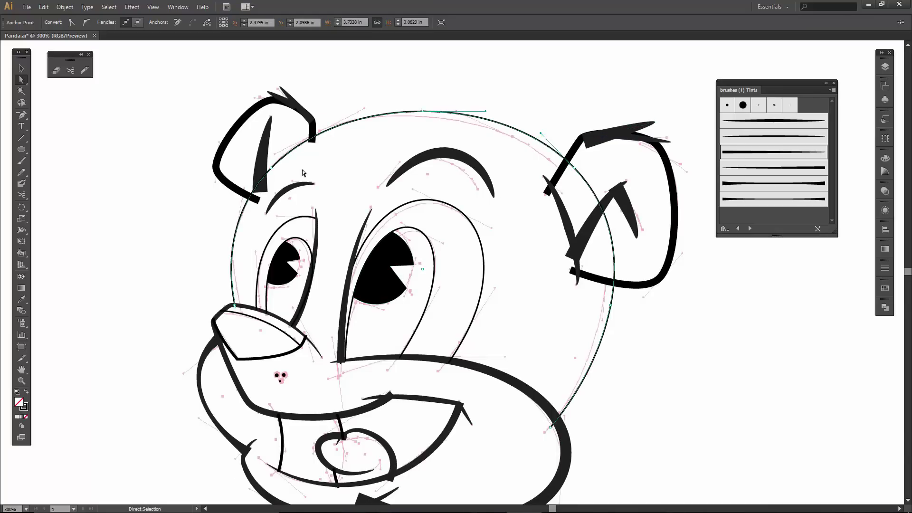
pyautogui.click(736, 187)
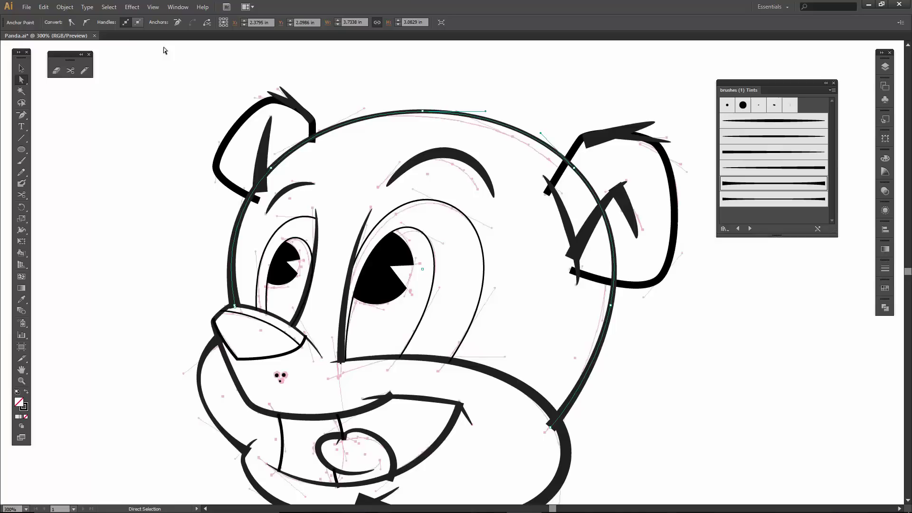
# - Thicken the lower mouth line to 2 pt
pyautogui.click(186, 178)
pyautogui.hotkey('ctrl', '0')
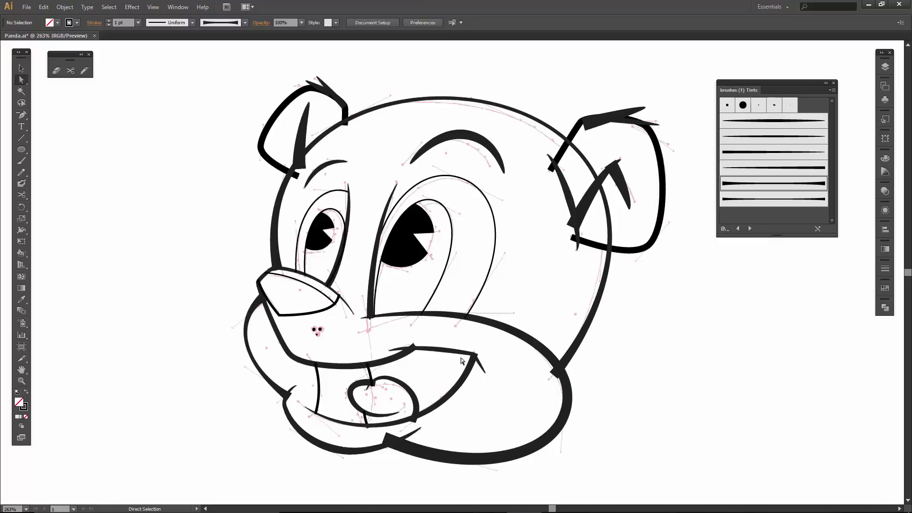
pyautogui.press('v')
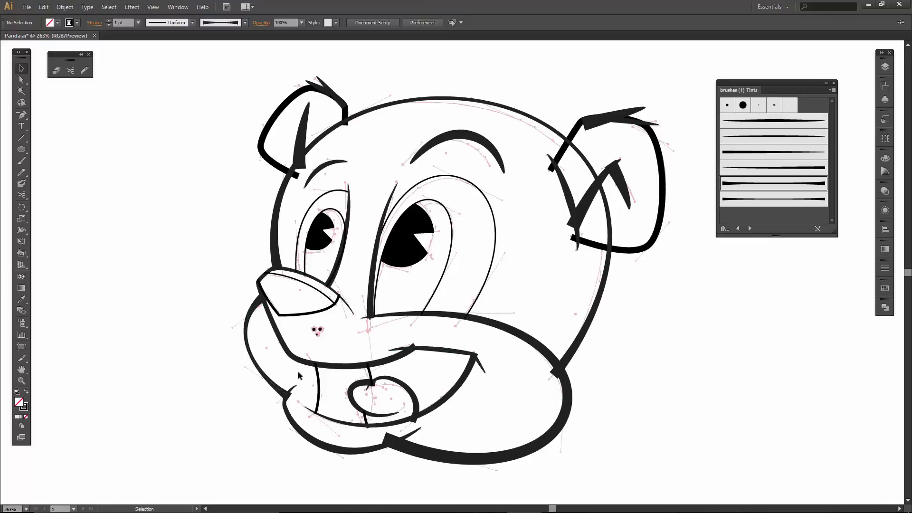
pyautogui.click(331, 417)
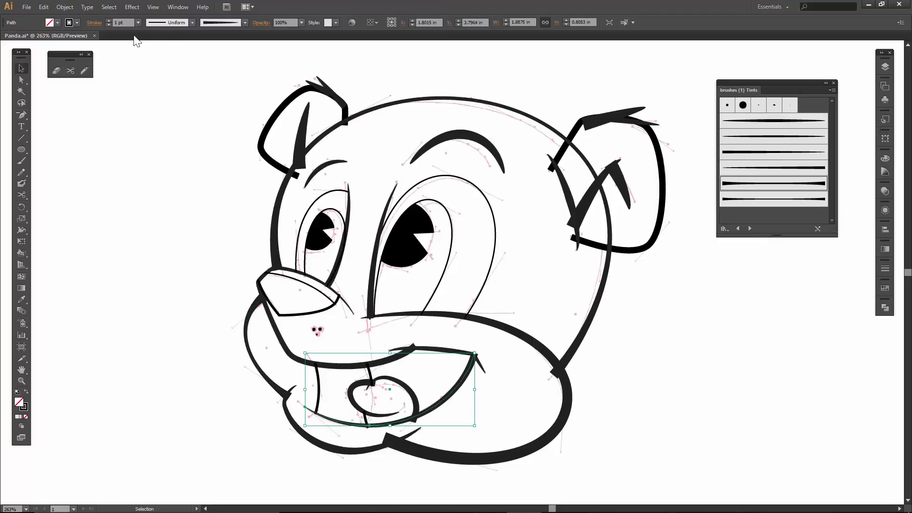
pyautogui.click(108, 21)
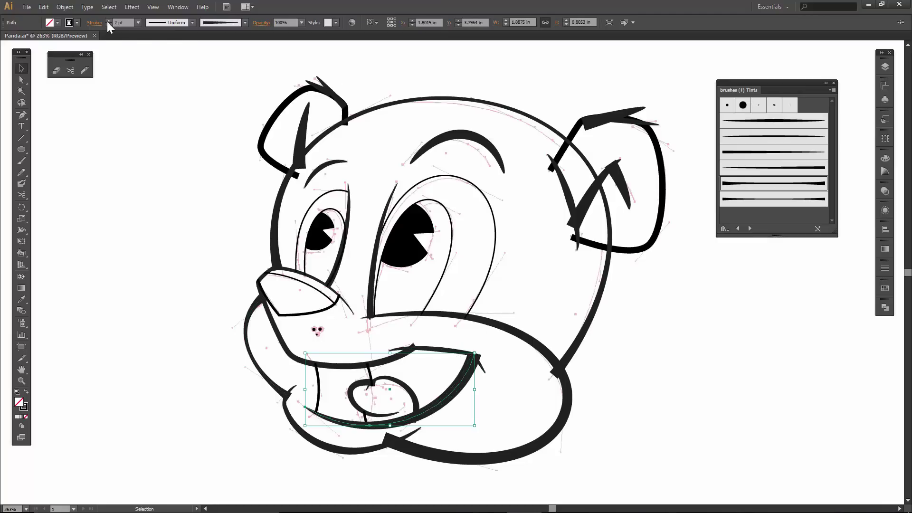
pyautogui.click(127, 304)
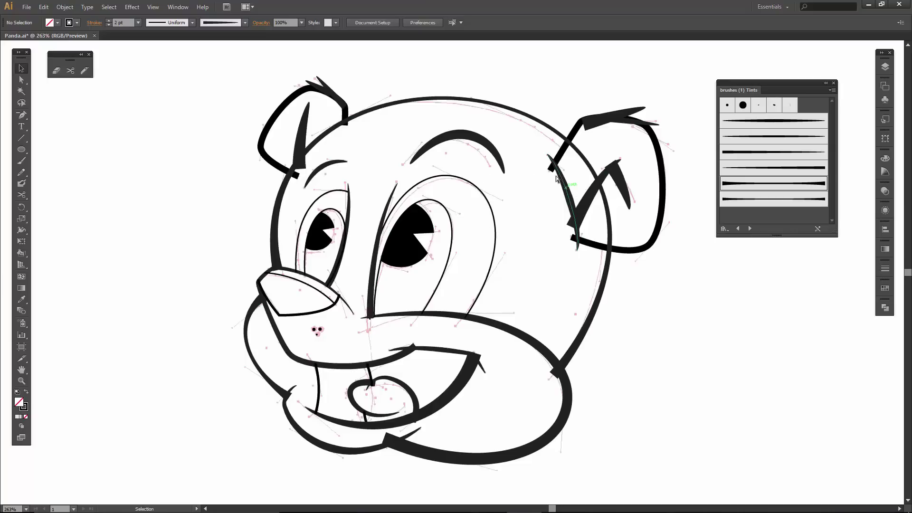
# - Inspect the ear path's top and bottom anchors and the nose-bridge anchor without changing them
pyautogui.press('a')
pyautogui.click(549, 155)
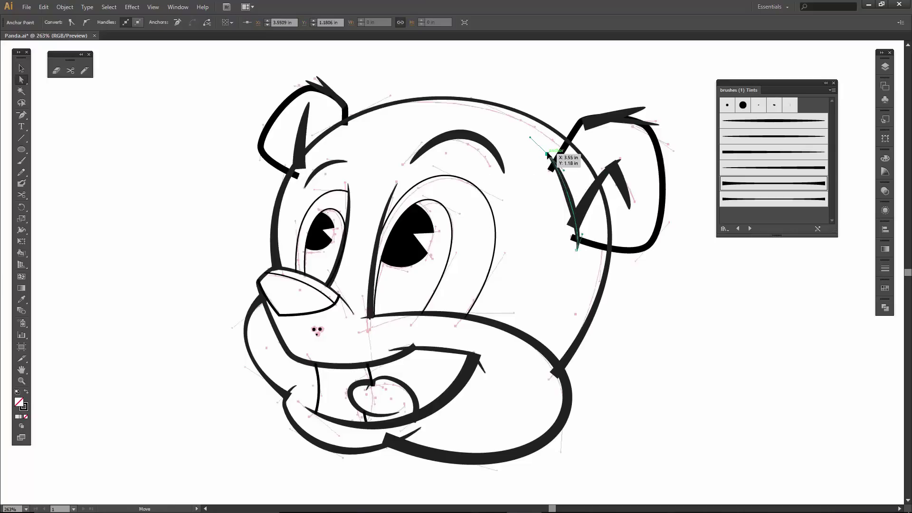
pyautogui.click(577, 249)
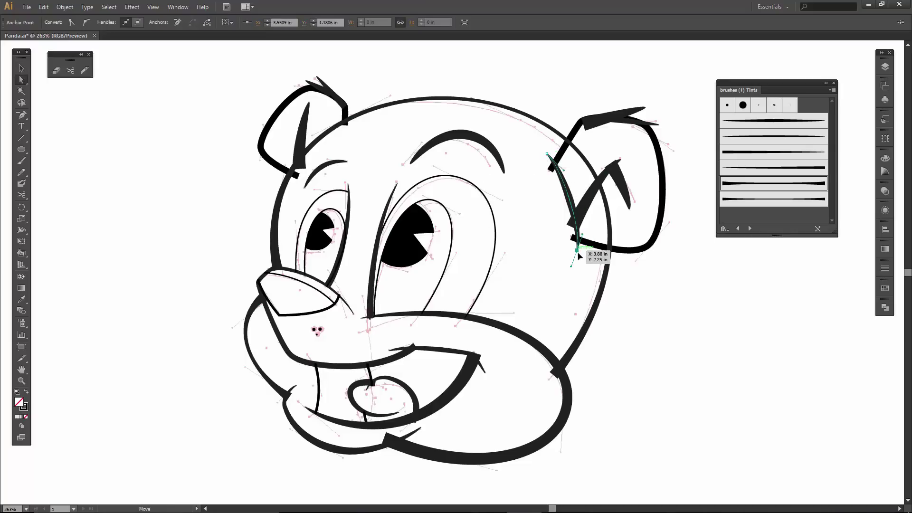
pyautogui.click(560, 265)
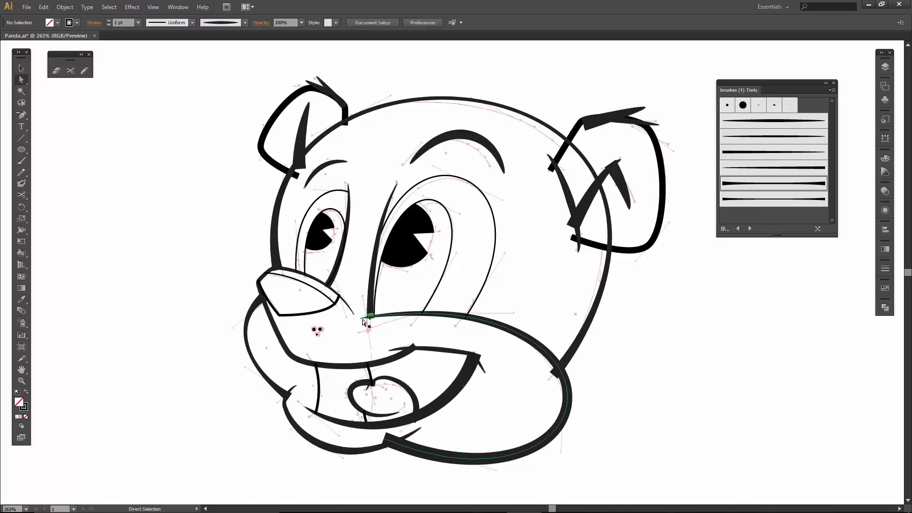
pyautogui.click(398, 184)
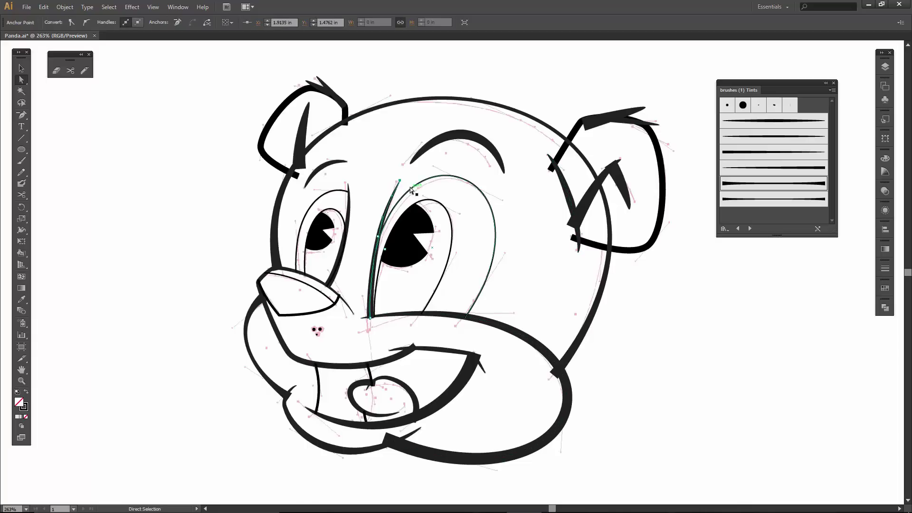
pyautogui.click(385, 166)
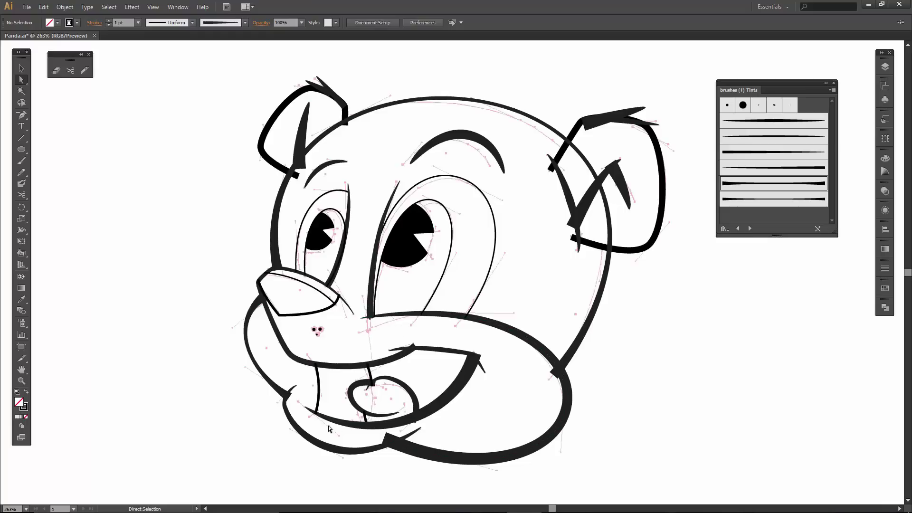
# - Move a tongue-loop anchor to reshape the loop's lower curve
pyautogui.click(401, 413)
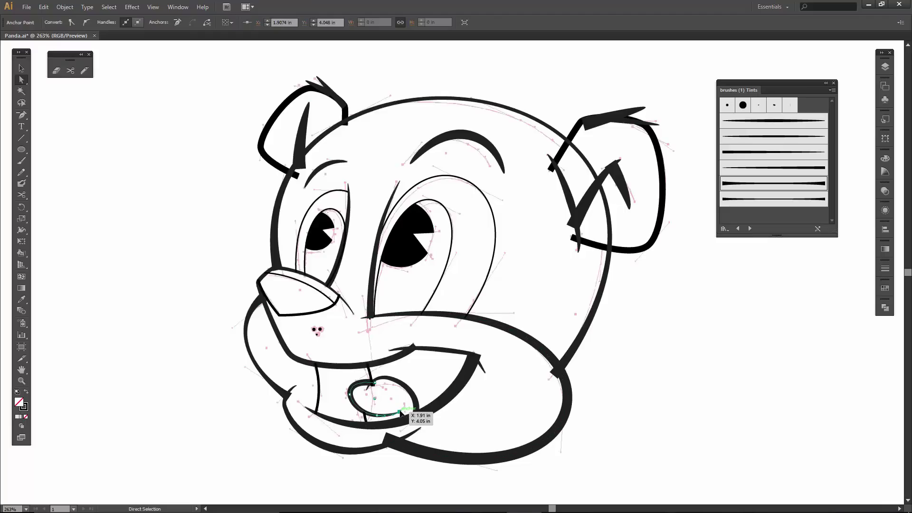
pyautogui.moveTo(402, 413); pyautogui.dragTo(382, 408)
pyautogui.click(380, 405)
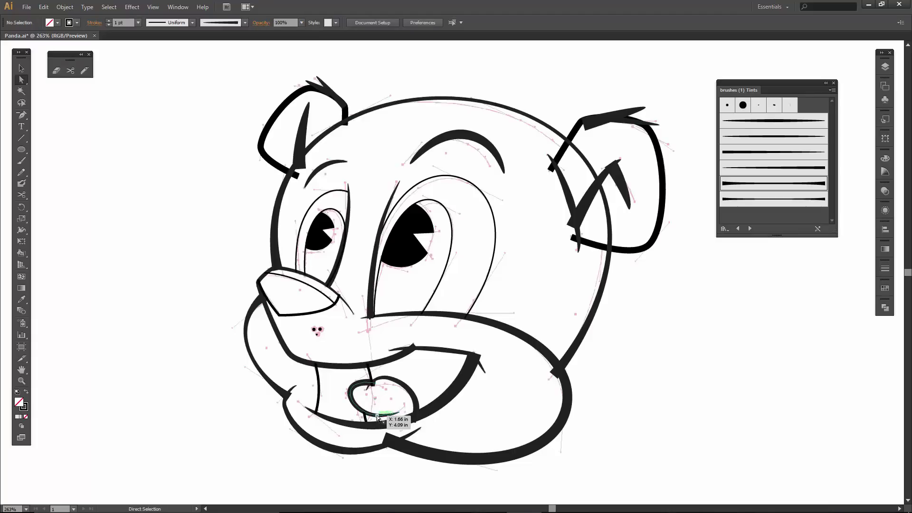
pyautogui.click(378, 416)
pyautogui.click(400, 412)
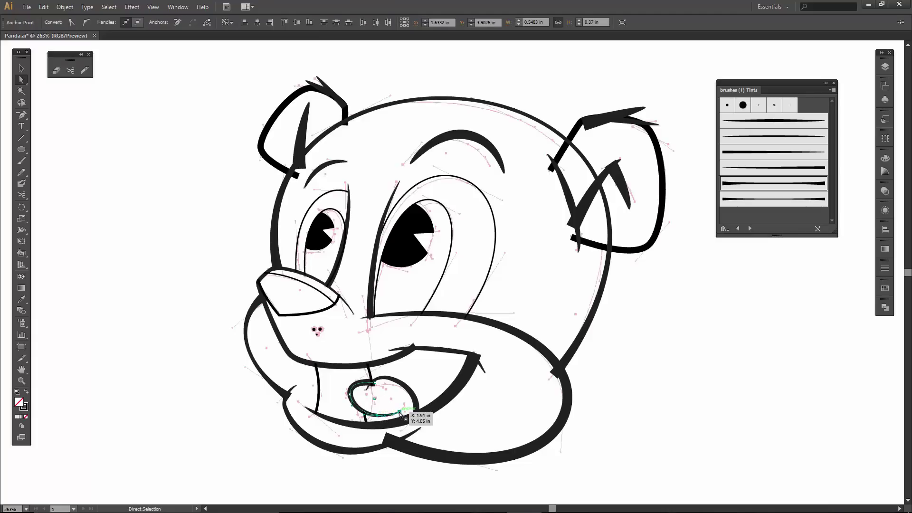
pyautogui.moveTo(400, 415); pyautogui.dragTo(400, 415)
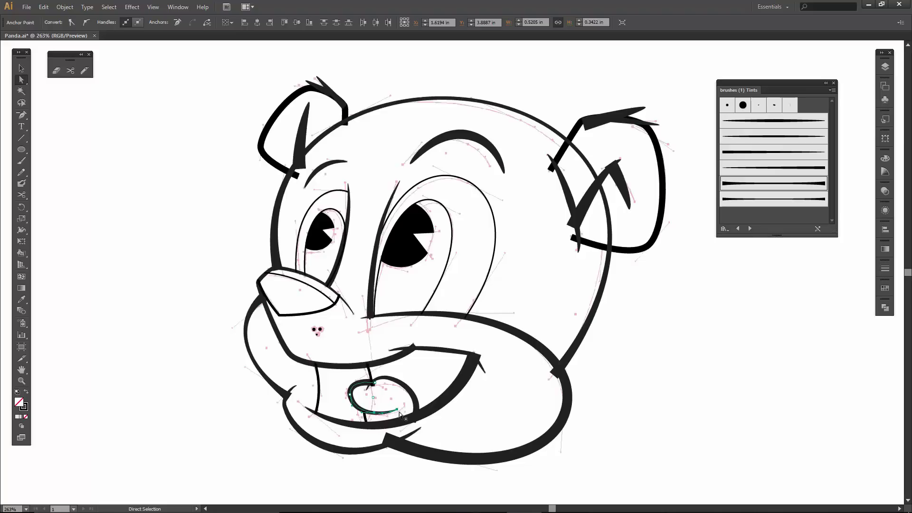
pyautogui.click(473, 437)
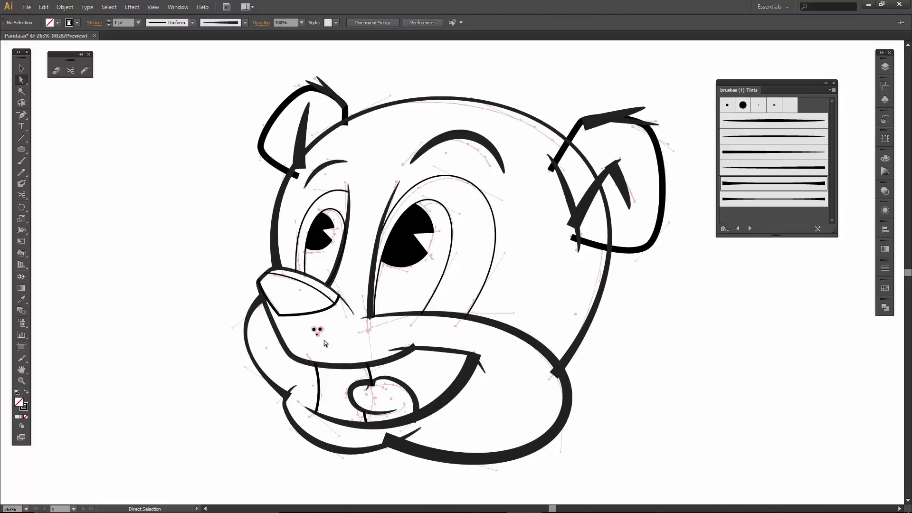
# - Change both inner-ear strokes from black to a grey swatch (R=153 G=153 B=153)
pyautogui.press('v')
pyautogui.click(305, 117)
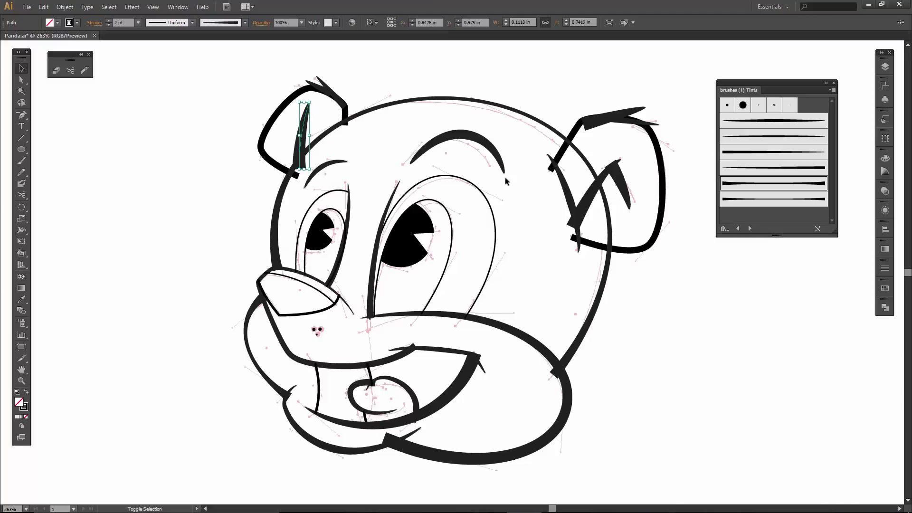
pyautogui.keyDown('shift'); pyautogui.click(583, 205); pyautogui.keyUp('shift')
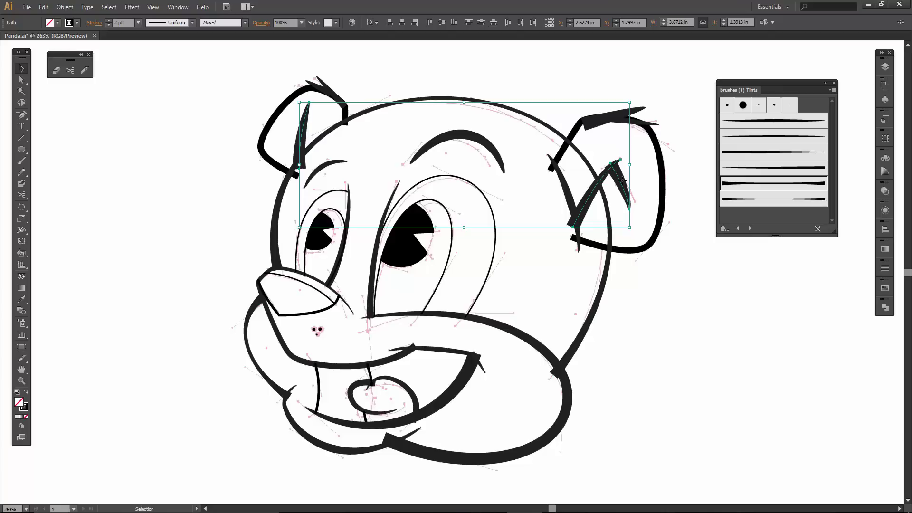
pyautogui.click(76, 22)
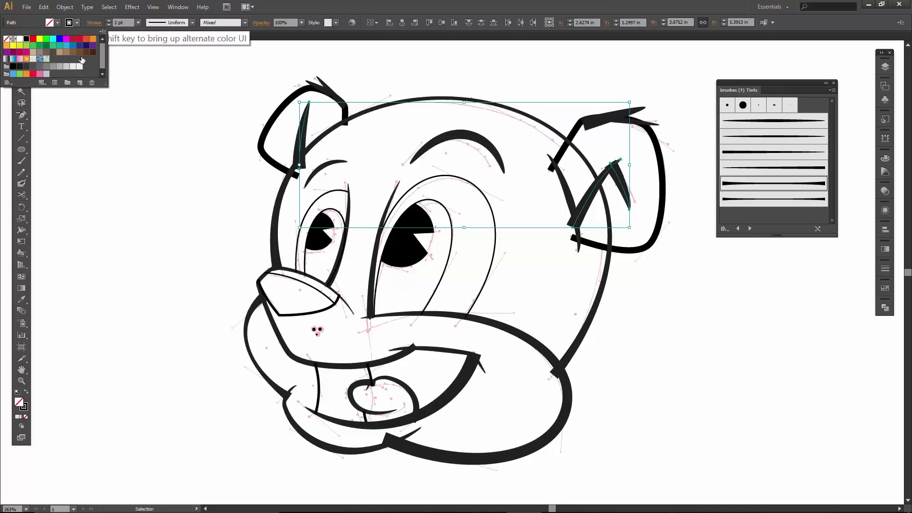
pyautogui.click(73, 69)
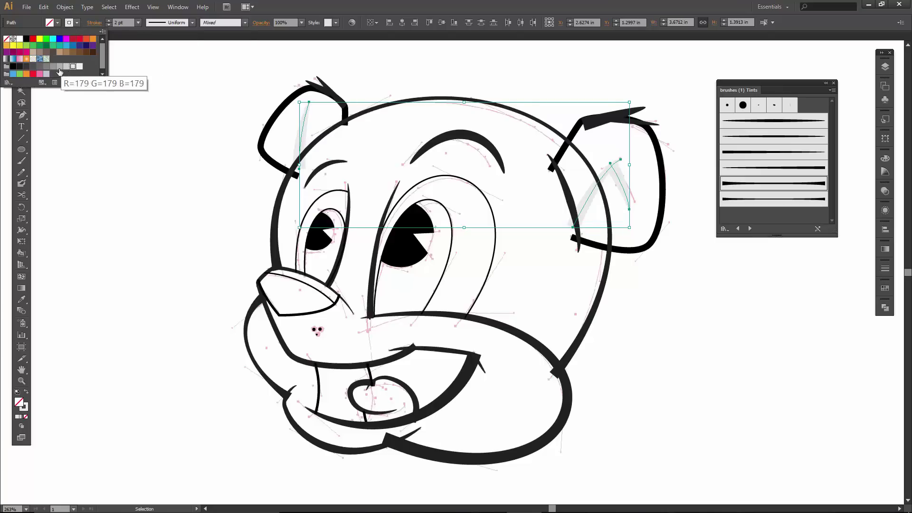
pyautogui.click(58, 70)
pyautogui.click(53, 67)
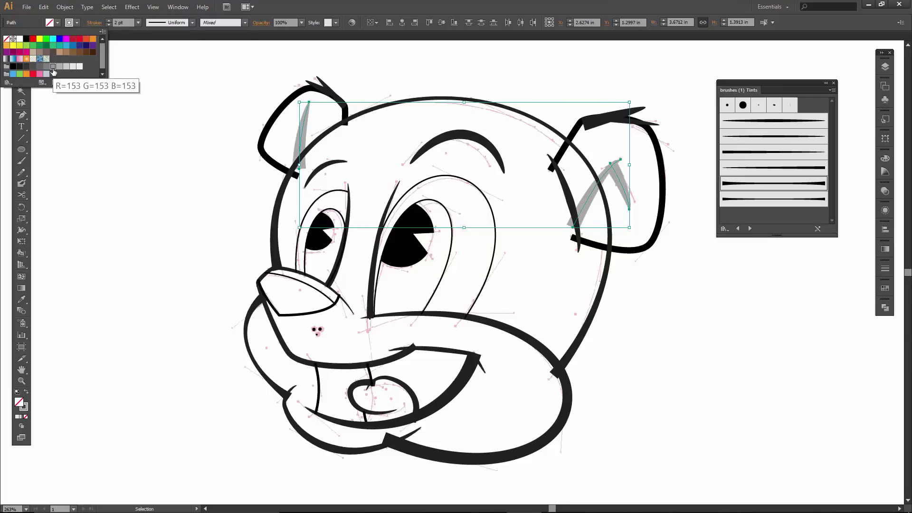
pyautogui.click(183, 128)
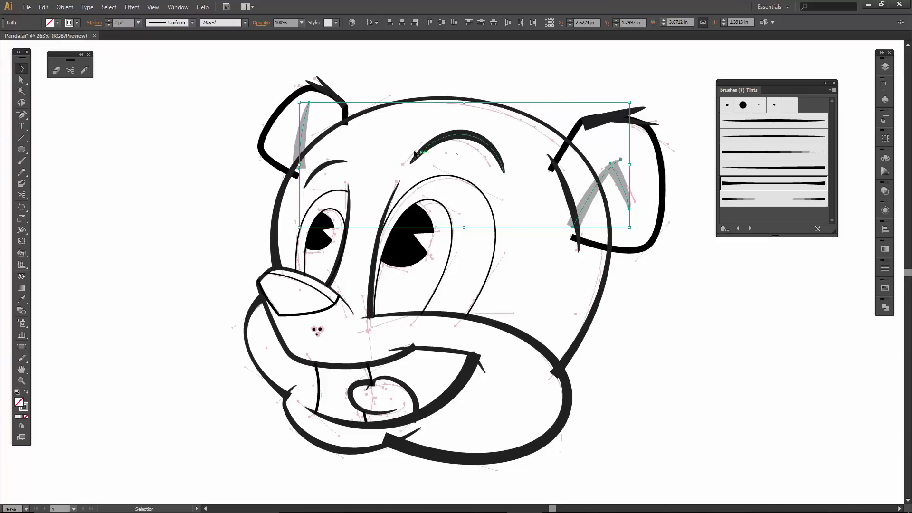
pyautogui.click(447, 149)
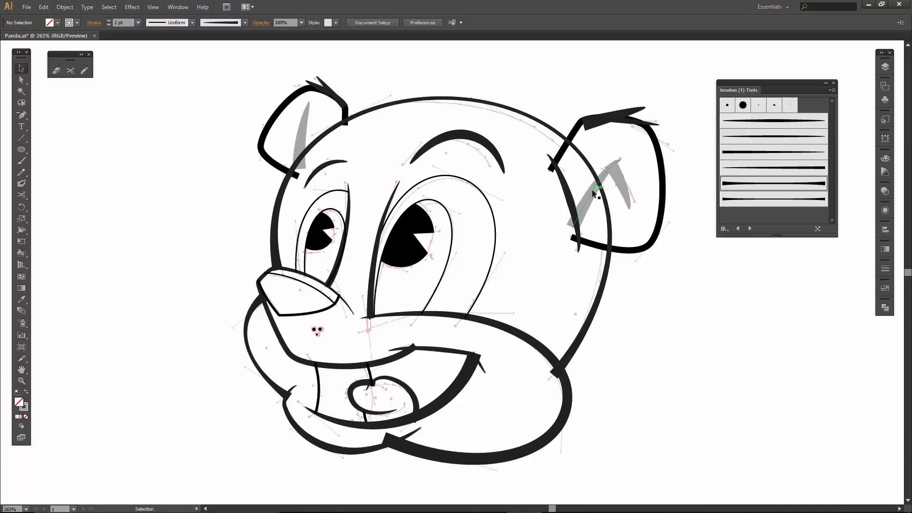
# - Set the right inner-ear grey stroke to 4 pt and nudge it left and down
pyautogui.click(620, 182)
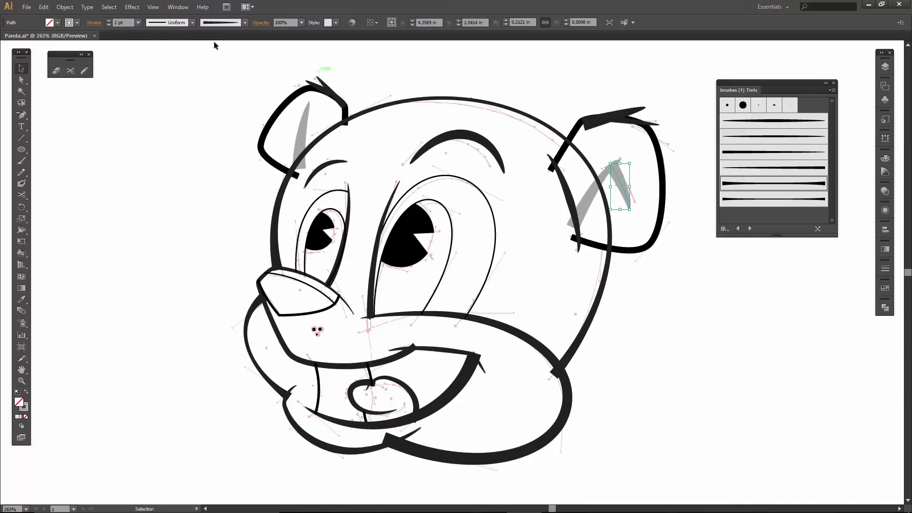
pyautogui.click(108, 20)
pyautogui.click(109, 20)
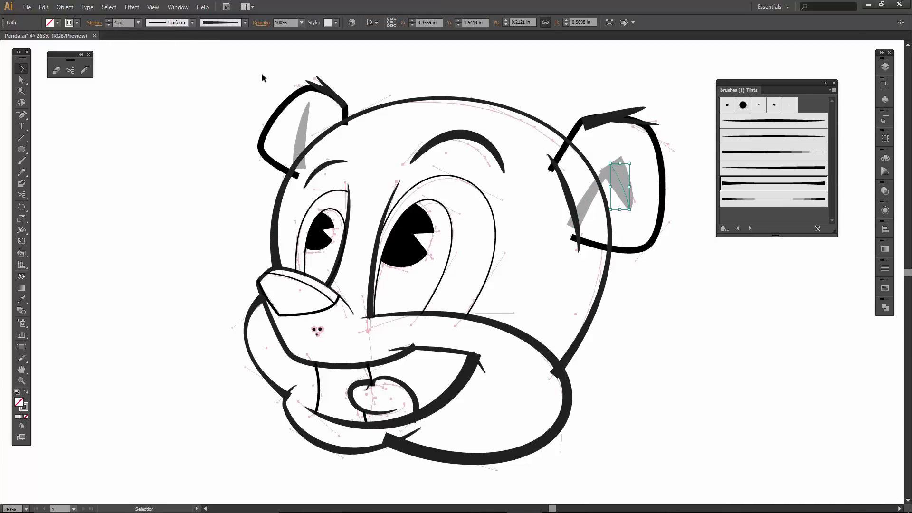
pyautogui.press('Left')
pyautogui.press('Left')
pyautogui.press('Left')
pyautogui.press('Left')
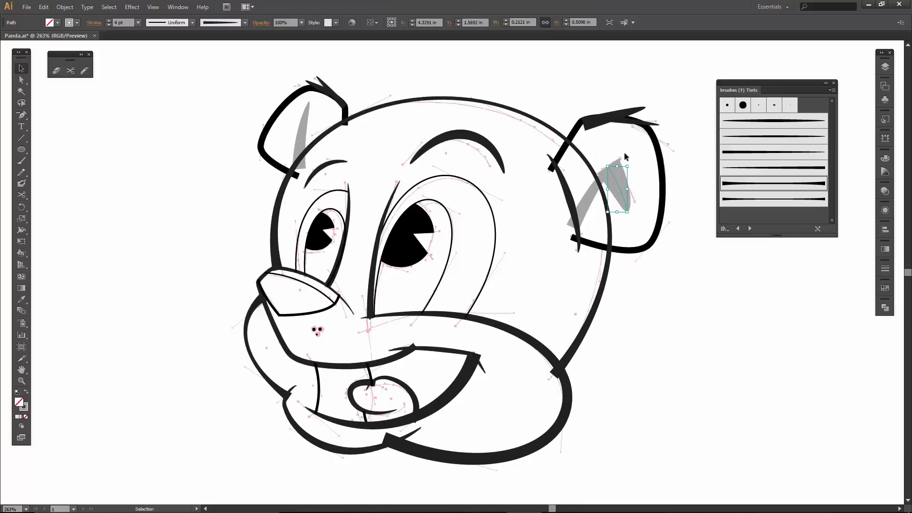
pyautogui.press('Down')
pyautogui.press('Down')
pyautogui.press('Down')
pyautogui.press('Down')
pyautogui.press('Down')
pyautogui.press('Down')
pyautogui.press('Left')
pyautogui.press('Left')
pyautogui.press('Down')
pyautogui.press('Down')
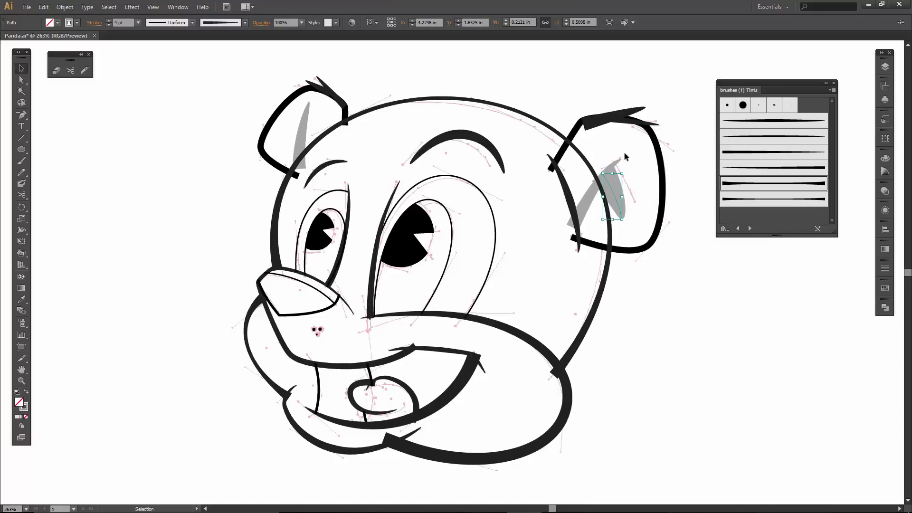
pyautogui.press('Left')
pyautogui.press('Left')
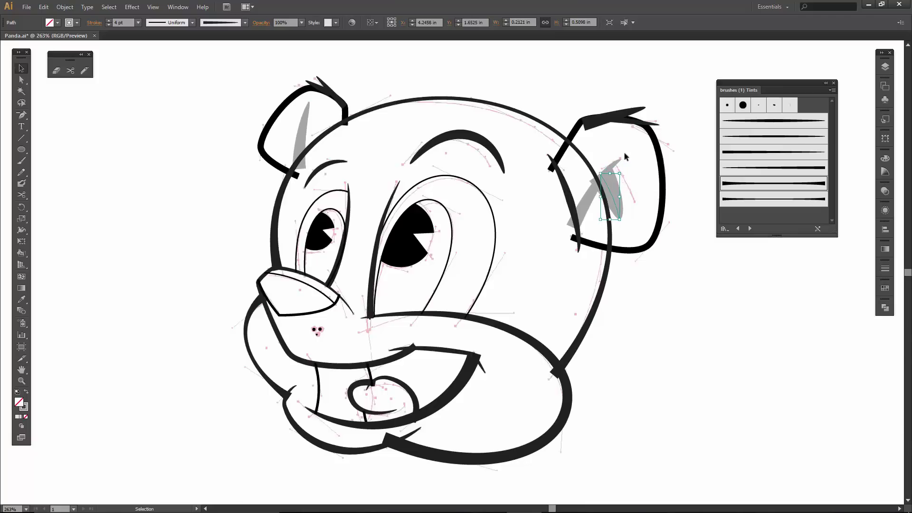
pyautogui.press('Left')
pyautogui.press('Left')
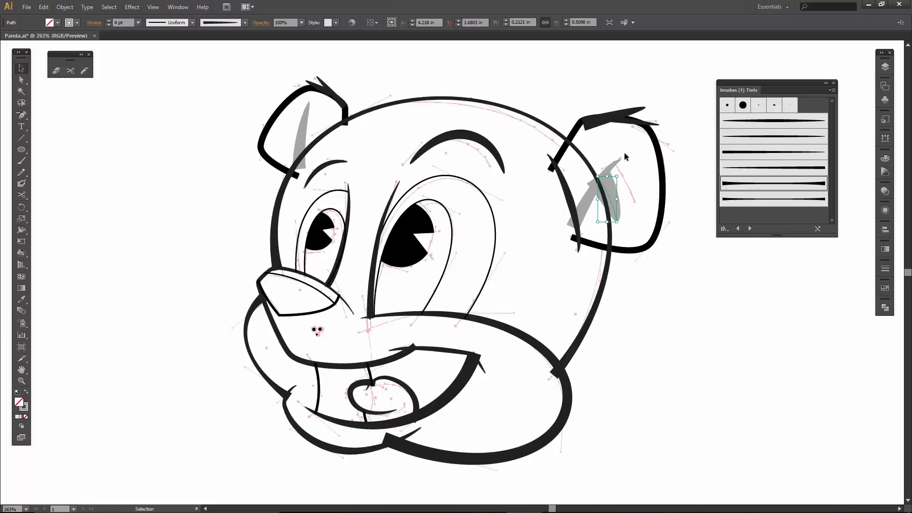
pyautogui.click(615, 187)
# - Confirm the ear stroke at 4 pt and pull its lower anchor left
pyautogui.click(585, 199)
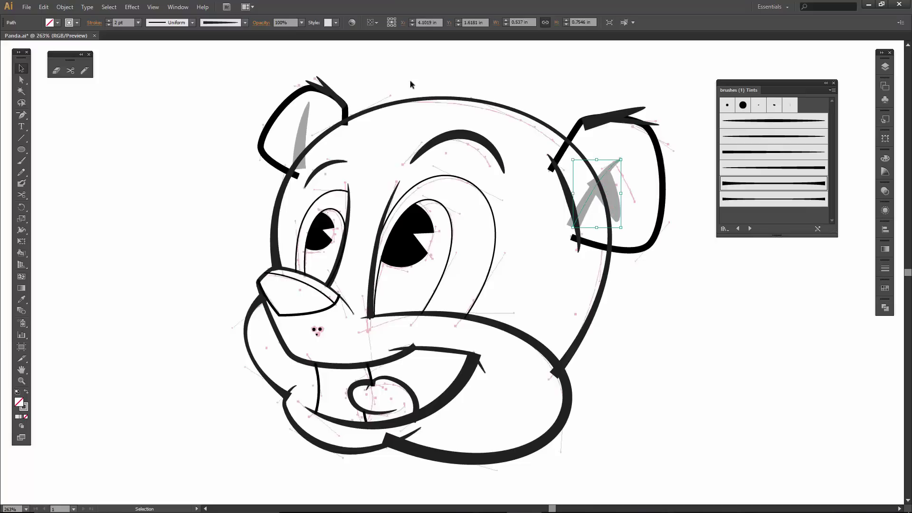
pyautogui.click(107, 20)
pyautogui.click(108, 20)
pyautogui.press('a')
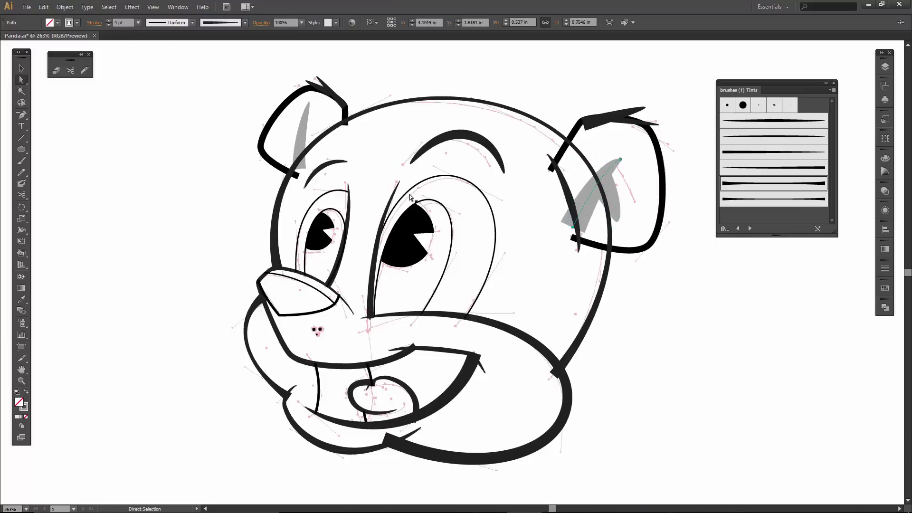
pyautogui.moveTo(572, 227); pyautogui.dragTo(565, 227)
pyautogui.click(642, 311)
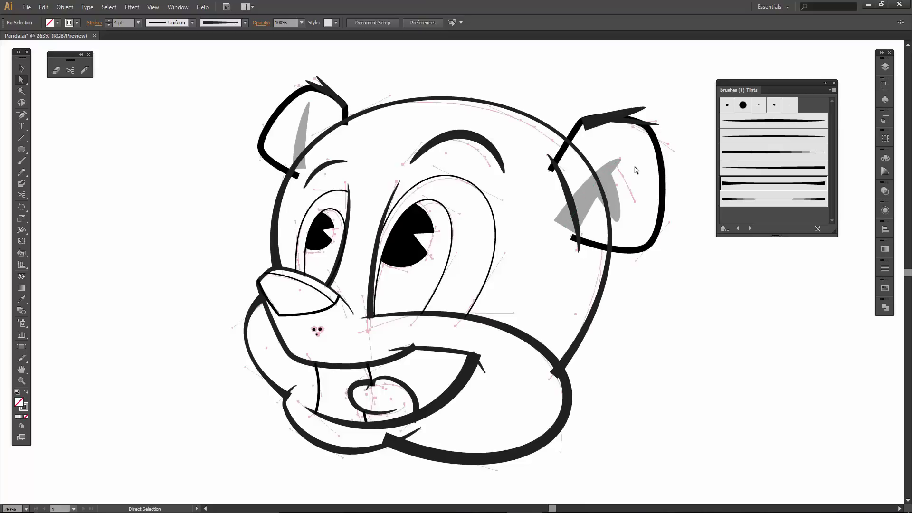
# - Nudge the ear stroke's top anchor up and right and adjust its curve handle
pyautogui.click(621, 162)
pyautogui.press('Right')
pyautogui.press('Right')
pyautogui.press('Right')
pyautogui.press('Right')
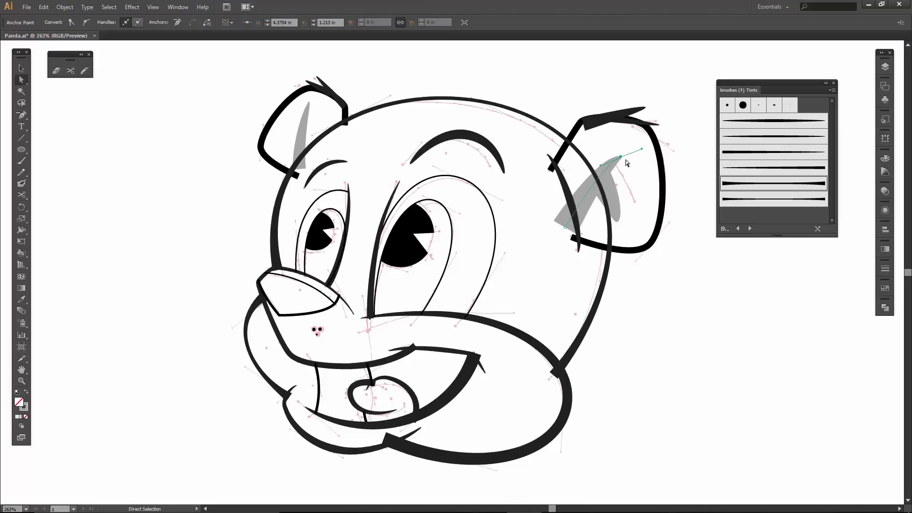
pyautogui.press('Up')
pyautogui.press('Up')
pyautogui.press('Up')
pyautogui.moveTo(605, 164); pyautogui.dragTo(603, 160)
# - Save the document, then duplicate the INKING layer and hide the original
pyautogui.click(27, 7)
pyautogui.click(58, 110)
pyautogui.click(884, 67)
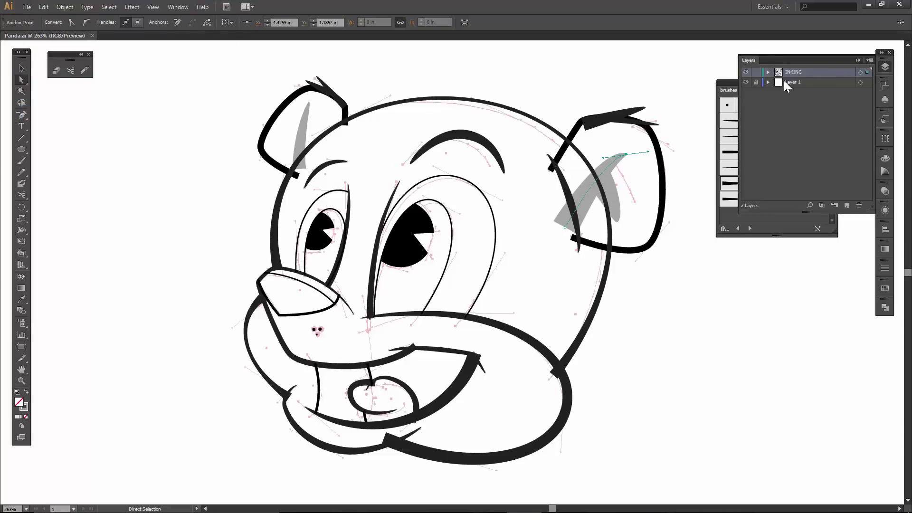
pyautogui.click(869, 60)
pyautogui.click(760, 95)
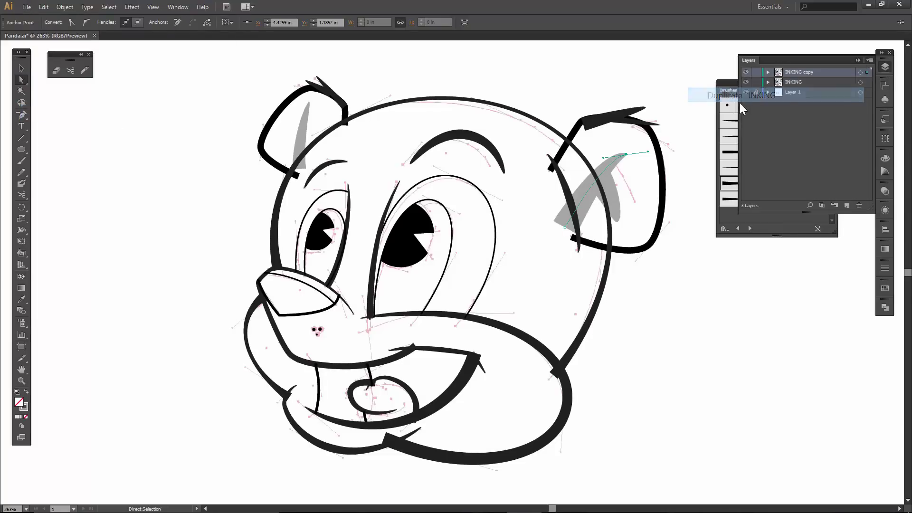
pyautogui.click(746, 82)
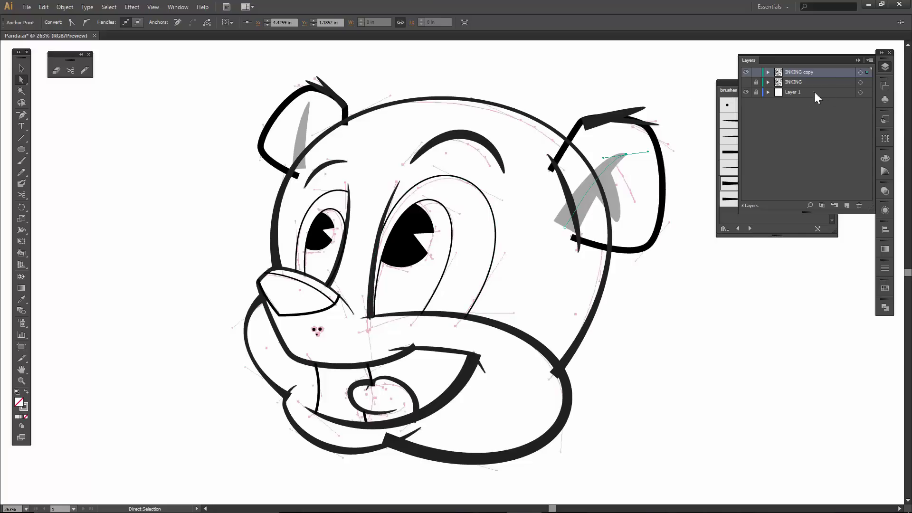
# - Rename the copy Brushes-Expanded and expand its artwork with Expand Appearance and Expand (Fill, Stroke)
pyautogui.doubleClick(808, 72)
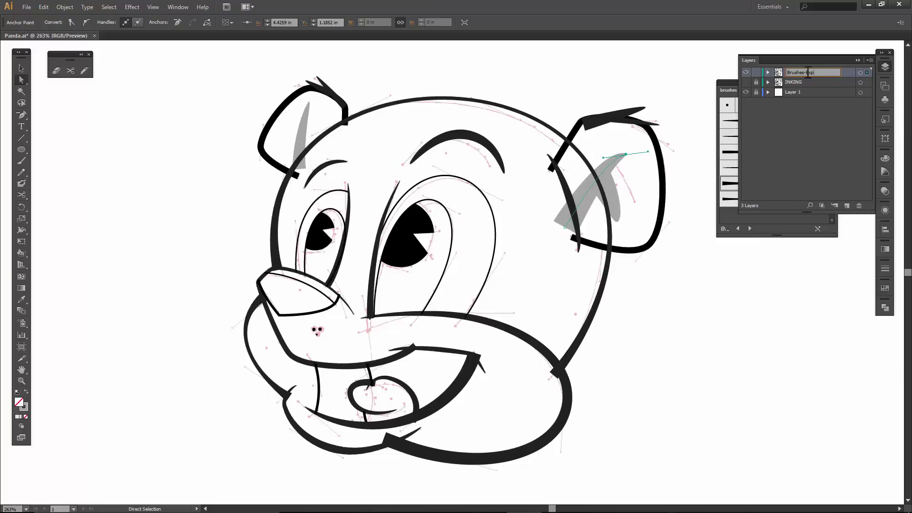
pyautogui.press('Return')
pyautogui.click(861, 74)
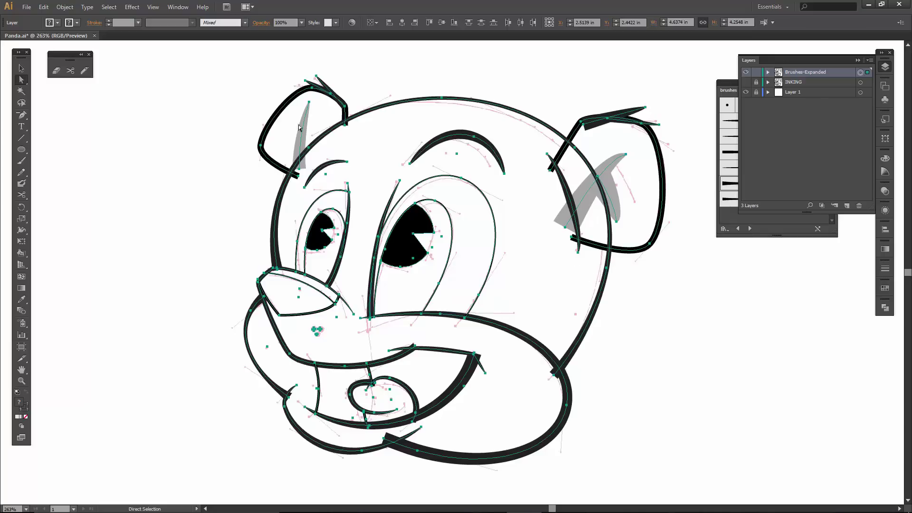
pyautogui.click(64, 7)
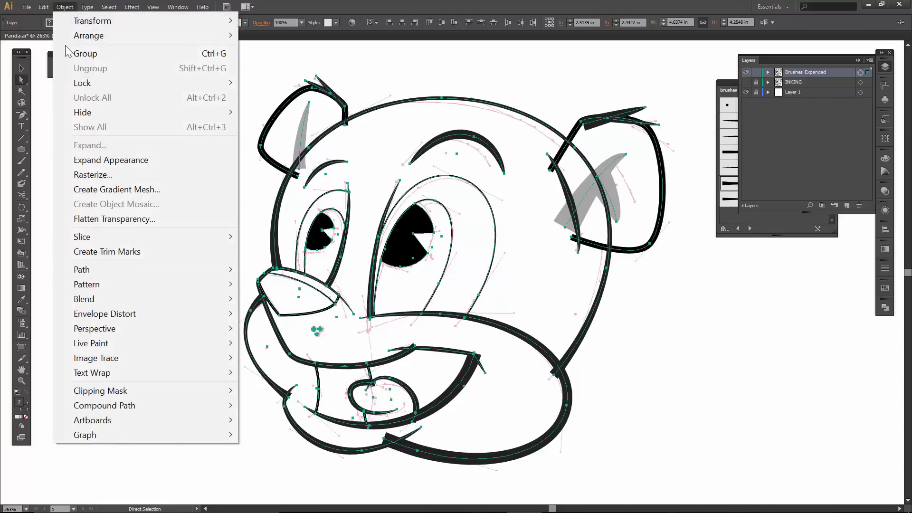
pyautogui.click(94, 164)
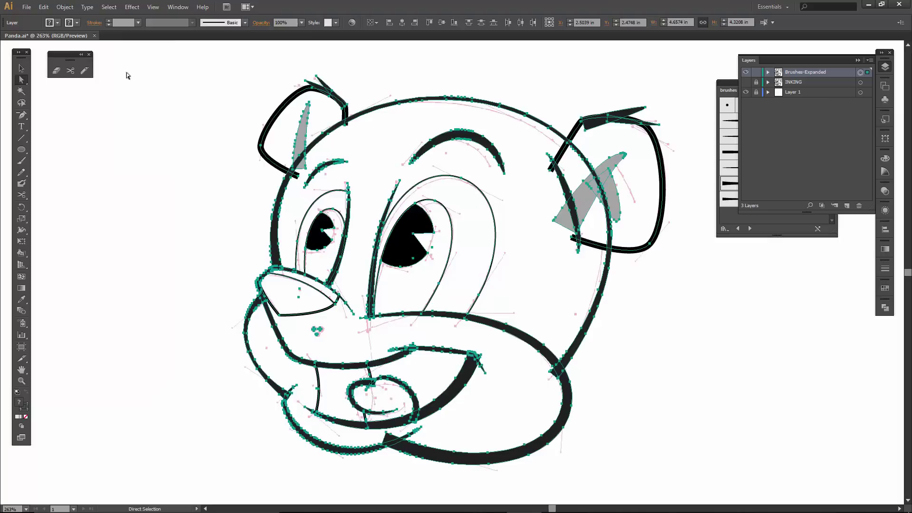
pyautogui.click(65, 7)
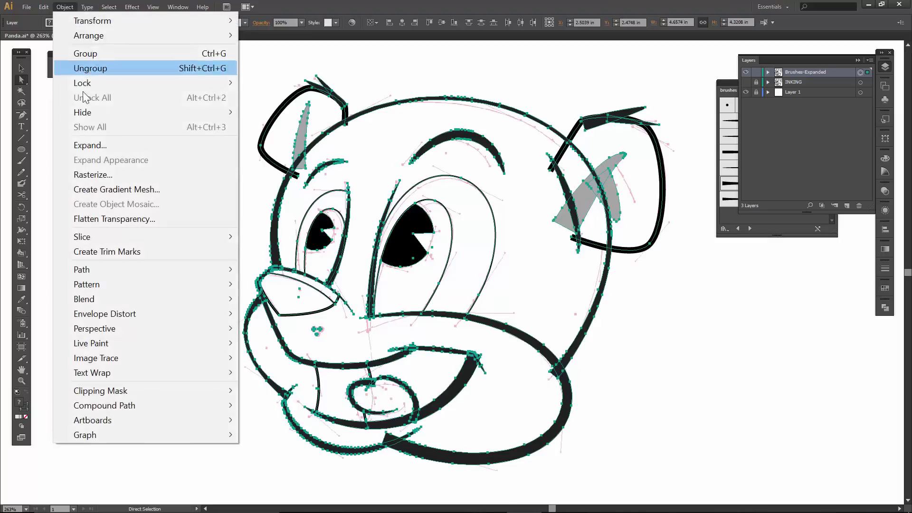
pyautogui.click(85, 144)
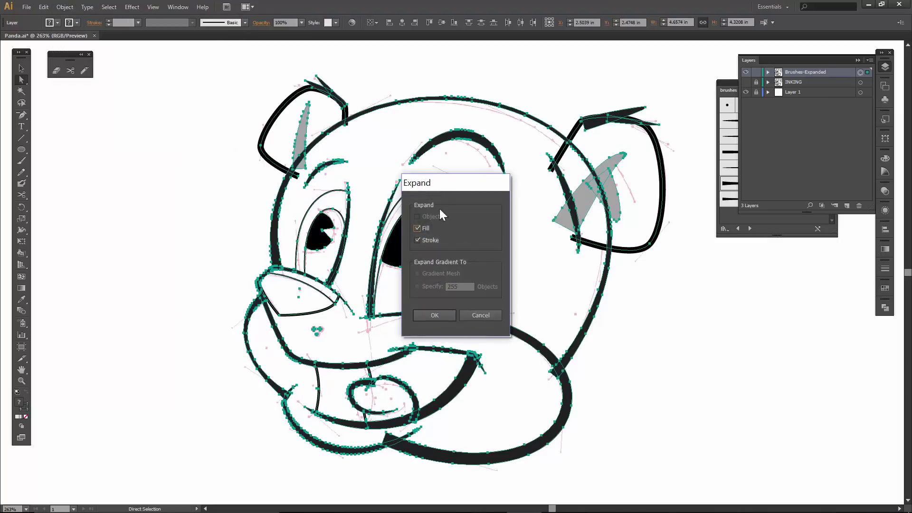
pyautogui.click(430, 316)
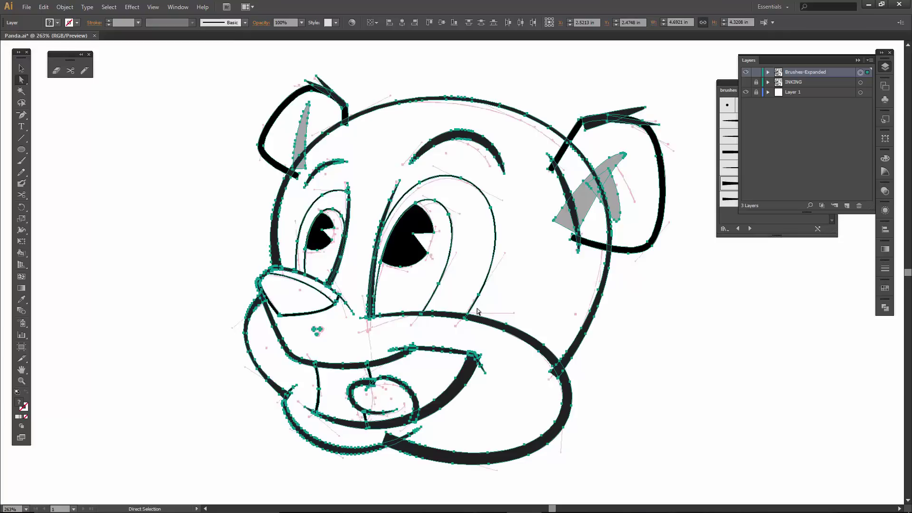
# - Zoom in on the eyes and left ear and hide the pink sketch on Layer 1
pyautogui.click(512, 263)
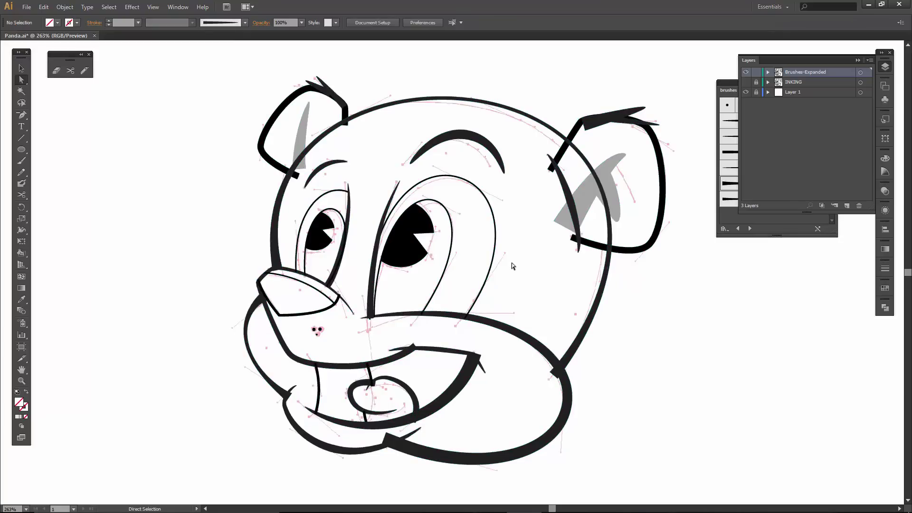
pyautogui.press('z')
pyautogui.moveTo(248, 70); pyautogui.dragTo(551, 293)
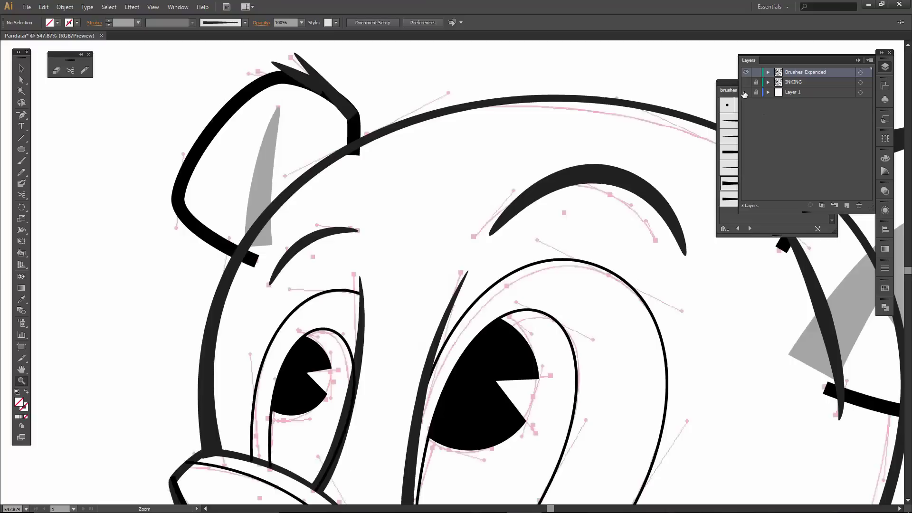
pyautogui.click(745, 93)
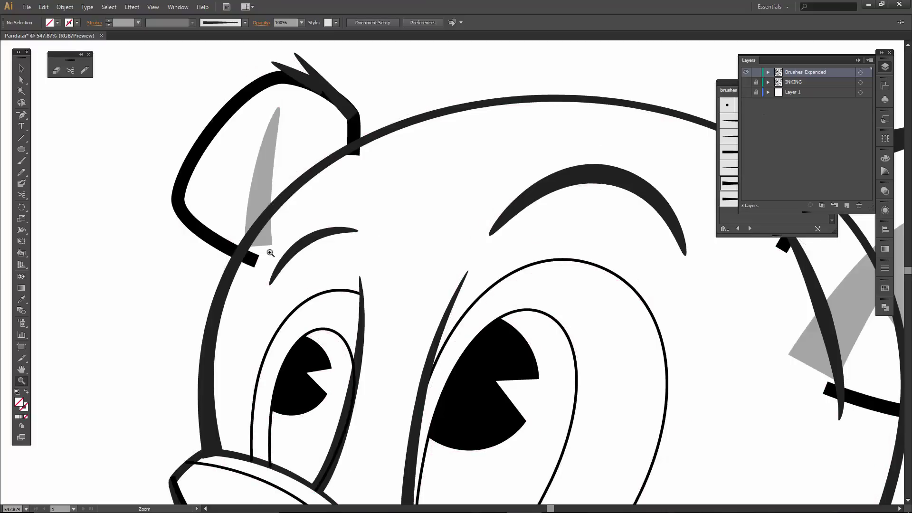
# - Erase the left ear outline's two stroke ends back to the head line
pyautogui.press('v')
pyautogui.click(203, 233)
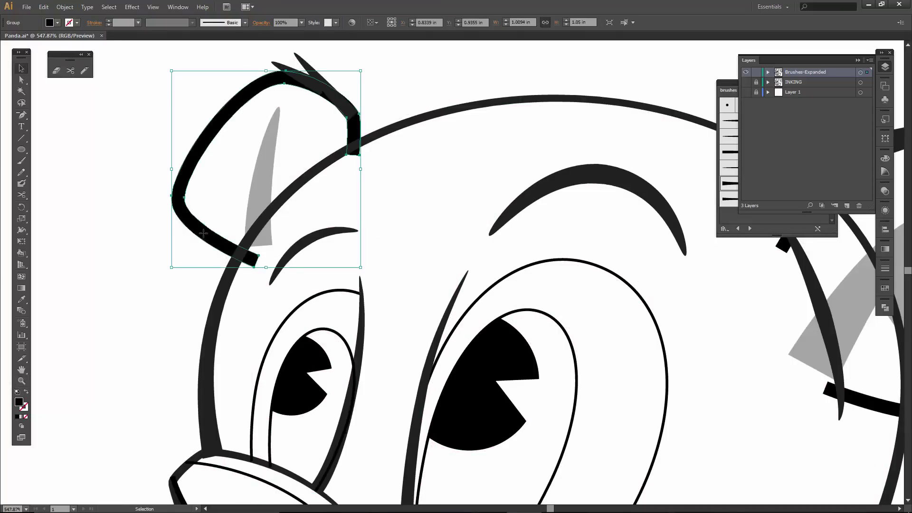
pyautogui.hotkey('shift', 'e')
pyautogui.moveTo(255, 259)
pyautogui.mouseDown()
pyautogui.moveTo(241, 261)
pyautogui.moveTo(260, 257)
pyautogui.mouseUp()
pyautogui.moveTo(354, 143)
pyautogui.mouseDown()
pyautogui.moveTo(362, 147)
pyautogui.moveTo(333, 205)
pyautogui.mouseUp()
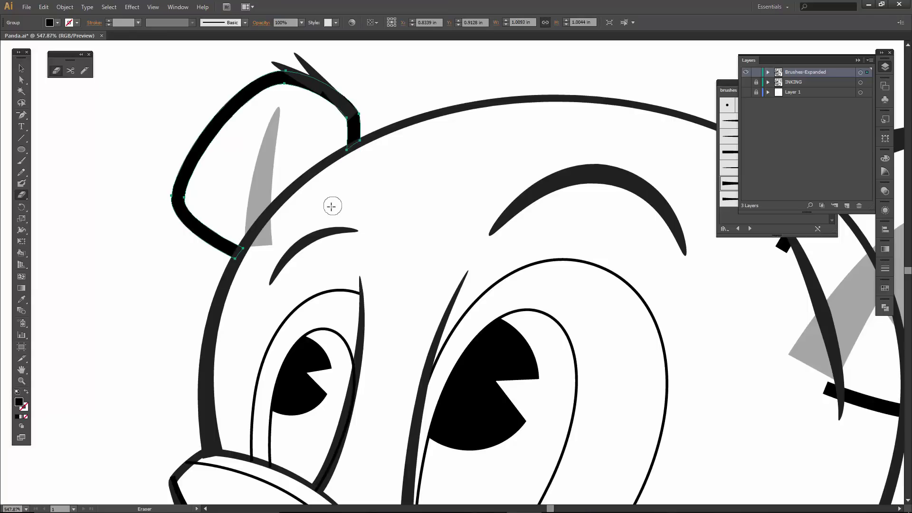
# - Trim the grey inner-ear shape where it extends past the head line
pyautogui.keyDown('ctrl'); pyautogui.click(260, 199); pyautogui.keyUp('ctrl')
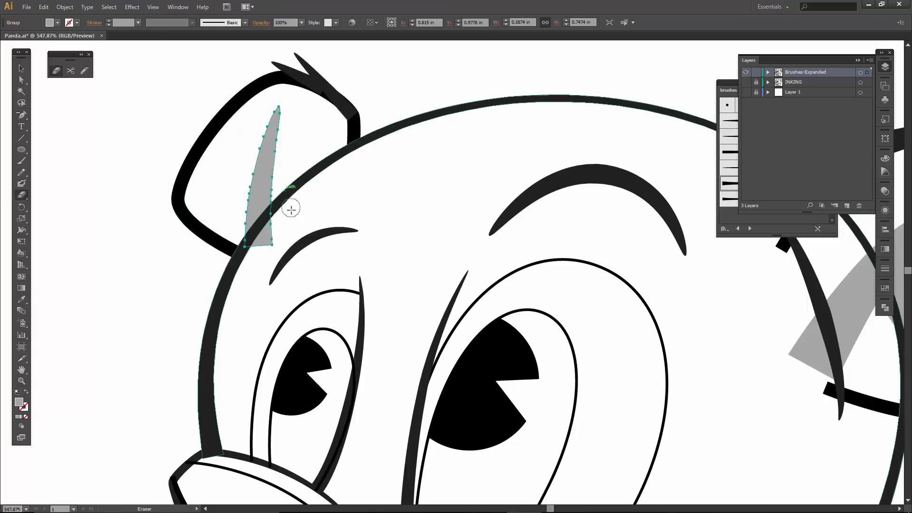
pyautogui.moveTo(292, 209)
pyautogui.mouseDown()
pyautogui.moveTo(253, 251)
pyautogui.moveTo(278, 239)
pyautogui.mouseUp()
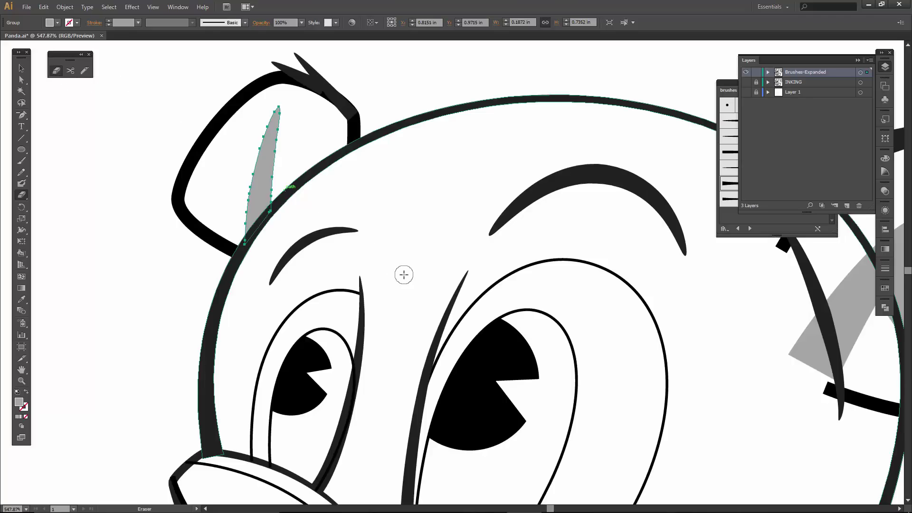
pyautogui.press('v')
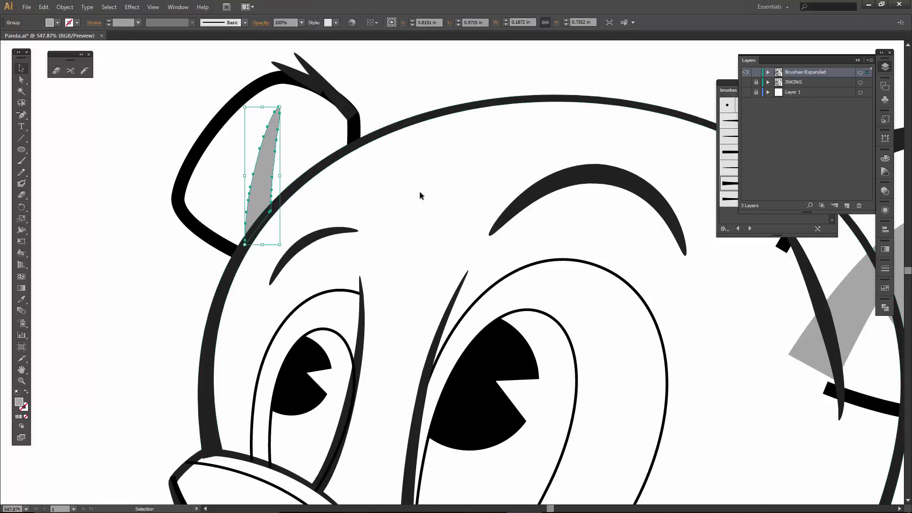
pyautogui.click(420, 192)
# - Trim the lower tip and bottom end of the right ear outline
pyautogui.hscroll(8, 517, 175)
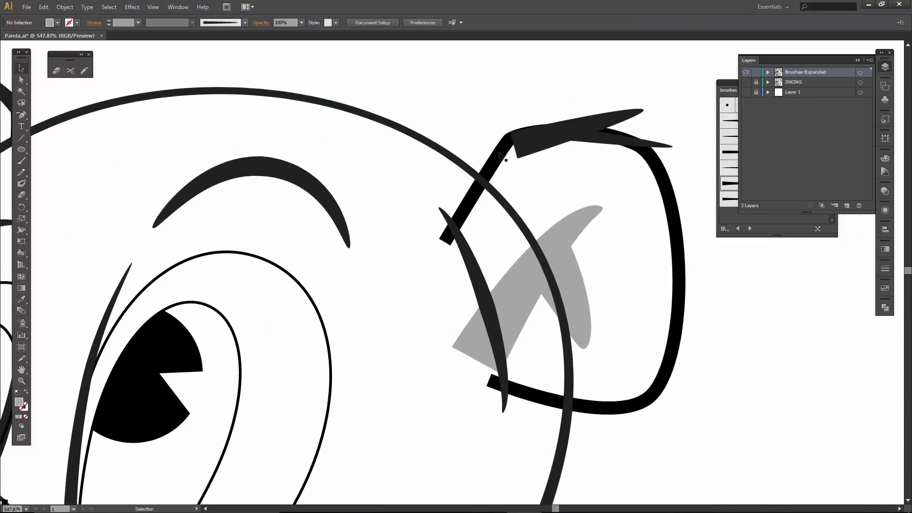
pyautogui.click(549, 144)
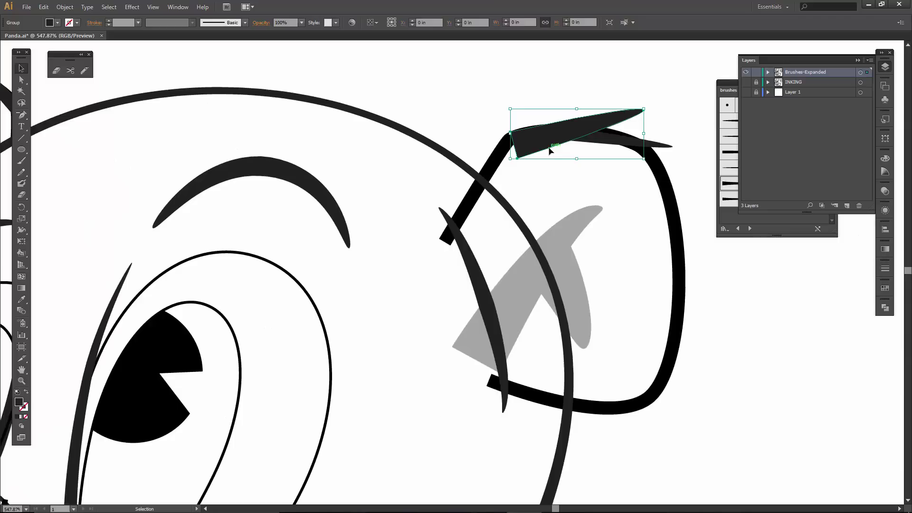
pyautogui.click(469, 214)
pyautogui.hotkey('shift', 'e')
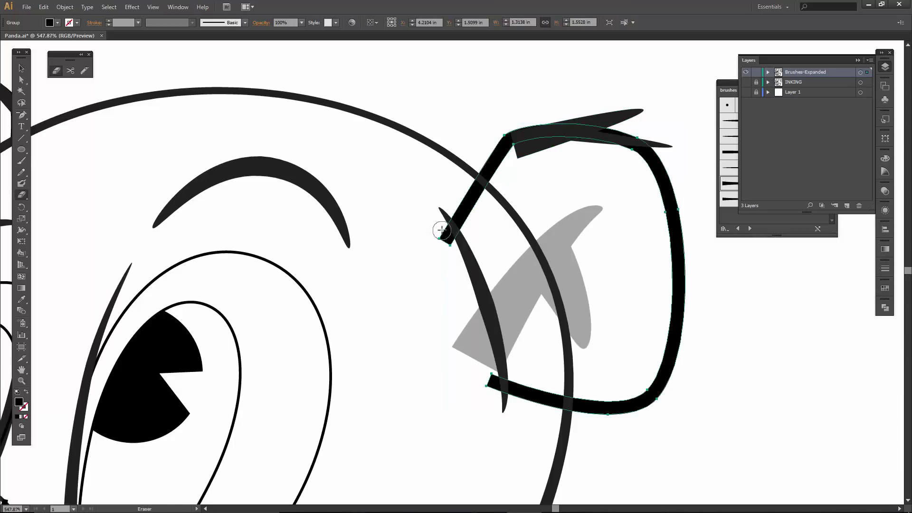
pyautogui.moveTo(441, 229); pyautogui.dragTo(449, 247)
pyautogui.moveTo(485, 353)
pyautogui.mouseDown()
pyautogui.moveTo(494, 382)
pyautogui.moveTo(483, 405)
pyautogui.mouseUp()
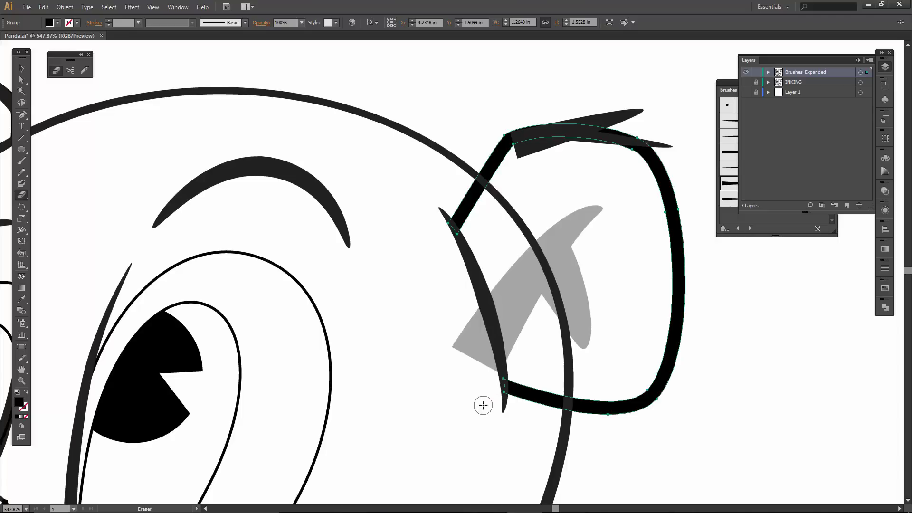
# - Erase the right ear's grey inner shape where it passes the ear outline
pyautogui.keyDown('ctrl'); pyautogui.click(504, 311); pyautogui.keyUp('ctrl')
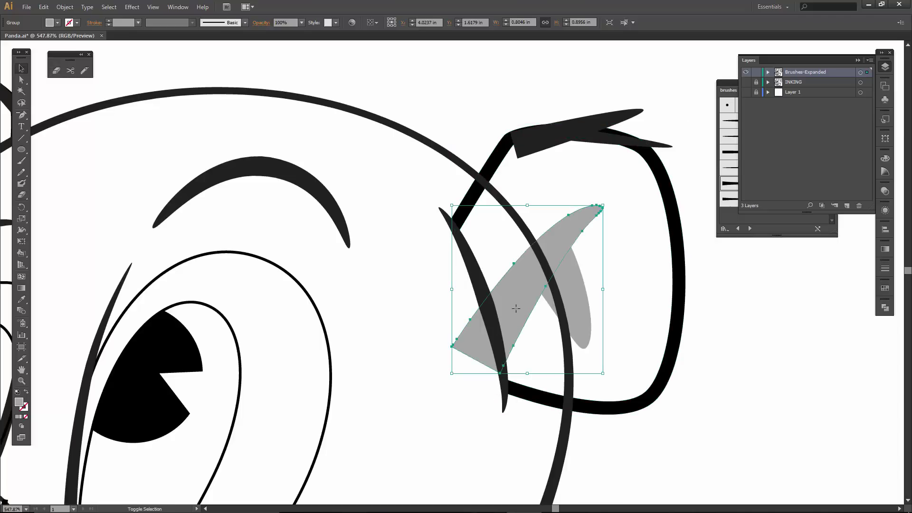
pyautogui.moveTo(486, 314)
pyautogui.mouseDown()
pyautogui.moveTo(475, 306)
pyautogui.moveTo(484, 347)
pyautogui.moveTo(477, 354)
pyautogui.moveTo(466, 322)
pyautogui.moveTo(518, 274)
pyautogui.moveTo(613, 313)
pyautogui.mouseUp()
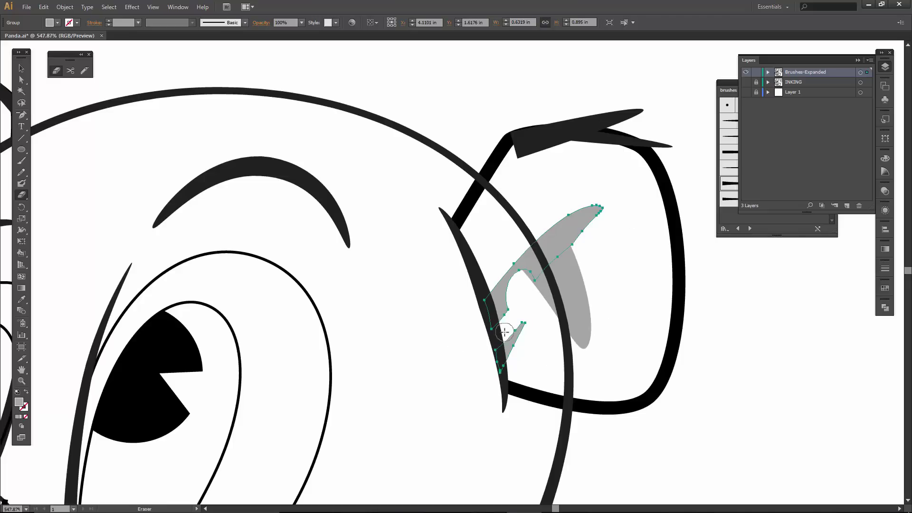
pyautogui.hotkey('ctrl', 'z')
pyautogui.moveTo(476, 295)
pyautogui.mouseDown()
pyautogui.moveTo(493, 370)
pyautogui.moveTo(465, 350)
pyautogui.moveTo(465, 322)
pyautogui.moveTo(475, 352)
pyautogui.moveTo(459, 336)
pyautogui.mouseUp()
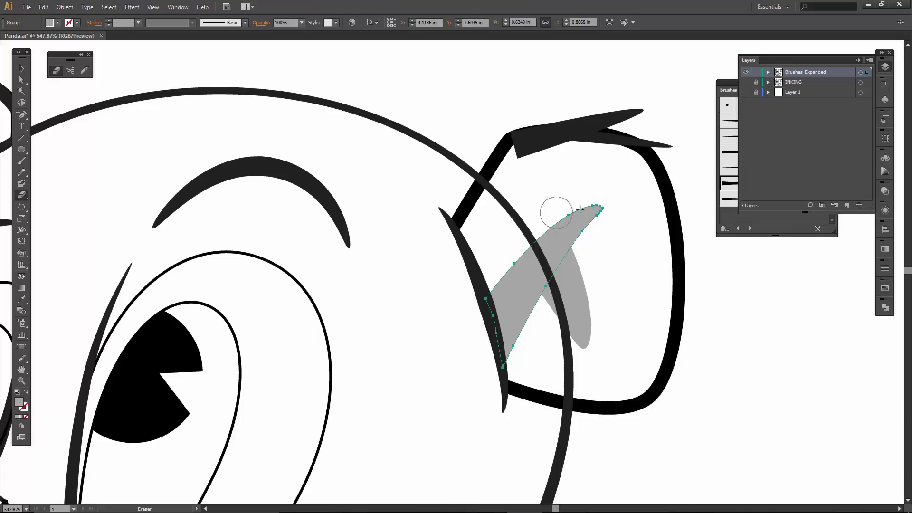
# - Trim the ear outline's top stroke near the tip and erase the head arc inside the ear
pyautogui.press('v')
pyautogui.click(661, 183)
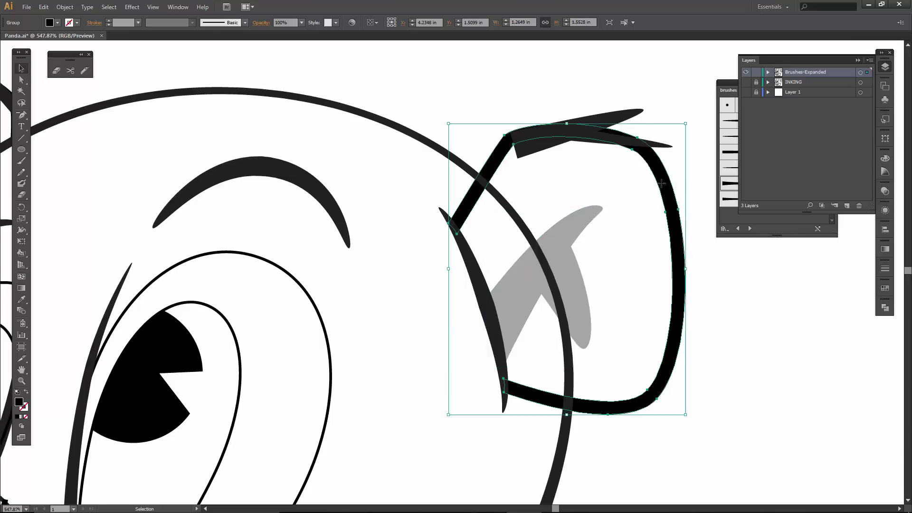
pyautogui.hotkey('shift', 'e')
pyautogui.moveTo(602, 122); pyautogui.dragTo(648, 122)
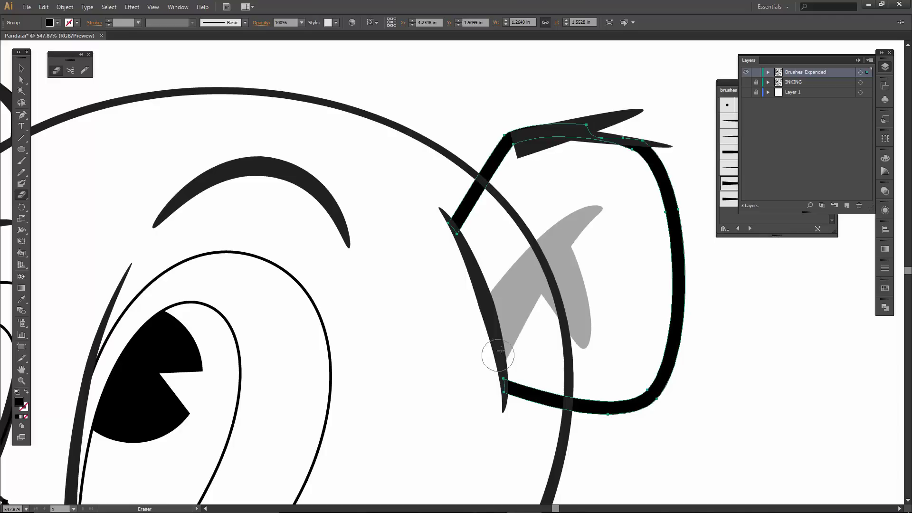
pyautogui.keyDown('ctrl'); pyautogui.click(520, 220); pyautogui.keyUp('ctrl')
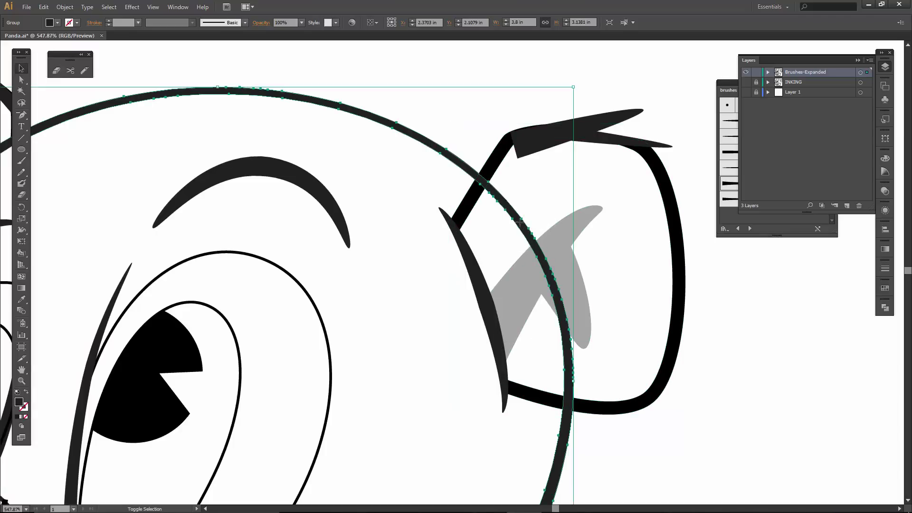
pyautogui.moveTo(520, 220)
pyautogui.mouseDown()
pyautogui.moveTo(523, 228)
pyautogui.moveTo(480, 183)
pyautogui.moveTo(546, 266)
pyautogui.moveTo(569, 332)
pyautogui.moveTo(566, 391)
pyautogui.mouseUp()
pyautogui.moveTo(411, 399)
pyautogui.mouseDown()
pyautogui.moveTo(580, 193)
pyautogui.moveTo(687, 220)
pyautogui.moveTo(725, 247)
pyautogui.mouseUp()
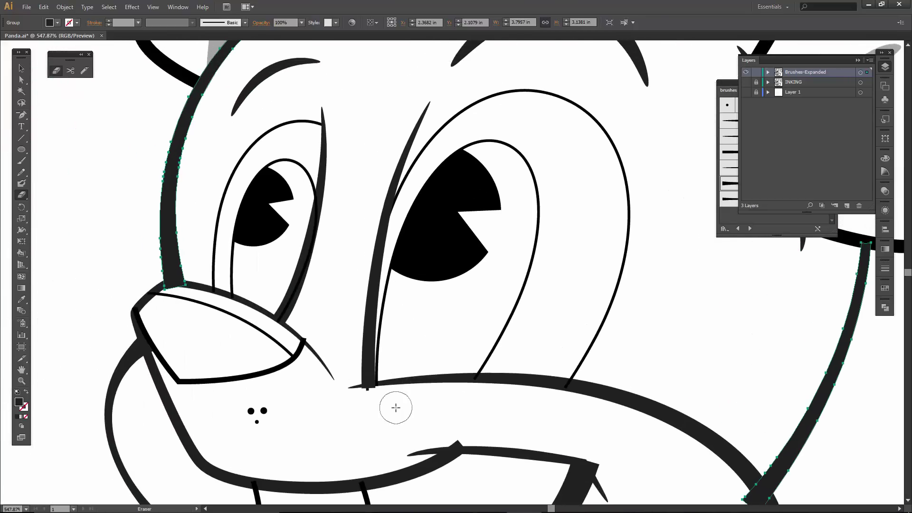
# - Zoom in on the nose tip and erase the rectangle's protruding corner and small block with a smaller eraser
pyautogui.press('v')
pyautogui.press('z')
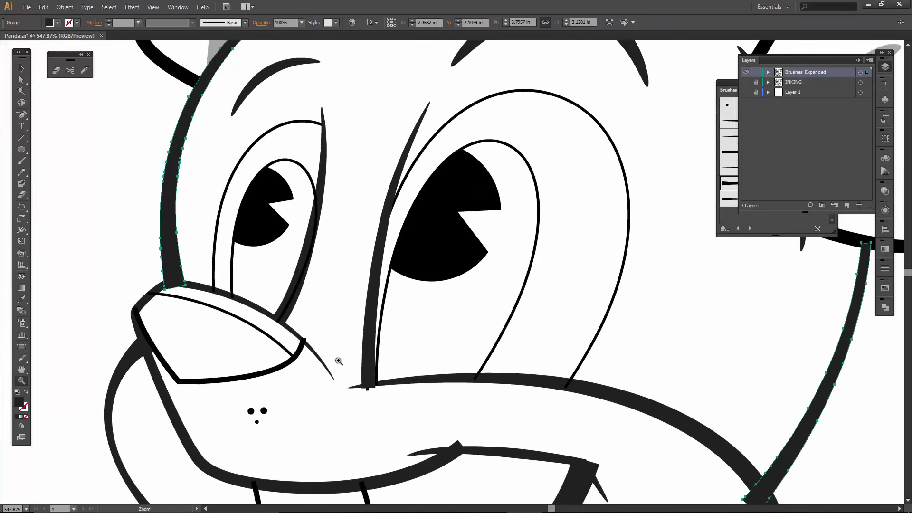
pyautogui.moveTo(336, 362); pyautogui.dragTo(406, 411)
pyautogui.press('v')
pyautogui.click(423, 252)
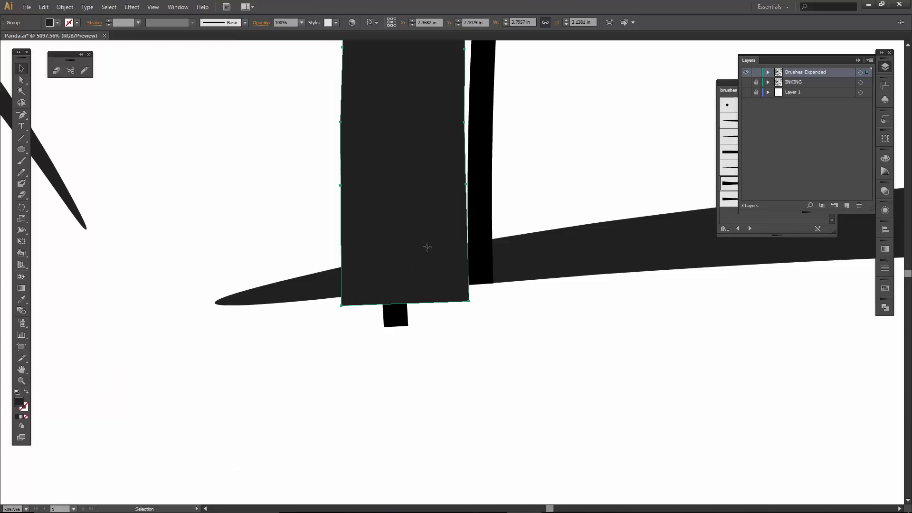
pyautogui.hotkey('shift', 'e')
pyautogui.press('[')
pyautogui.press('[')
pyautogui.press('[')
pyautogui.press('[')
pyautogui.press('[')
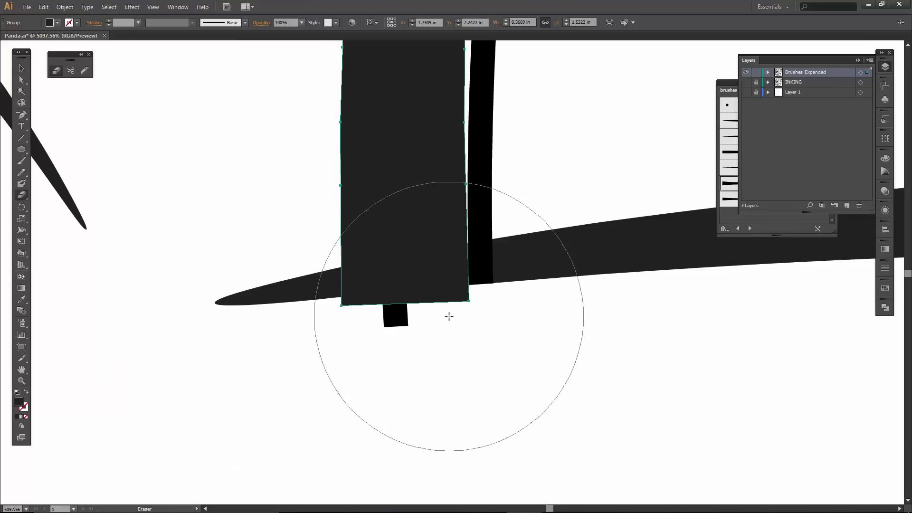
pyautogui.moveTo(464, 332); pyautogui.dragTo(386, 339)
# - Trim the thin stroke and black bar ends hanging below the curved horizontal stroke
pyautogui.press('v')
pyautogui.click(400, 325)
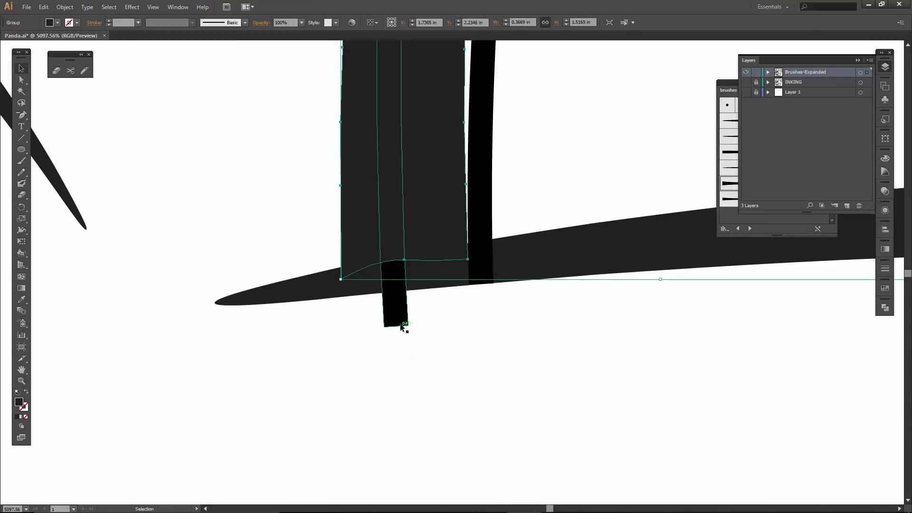
pyautogui.hotkey('shift', 'e')
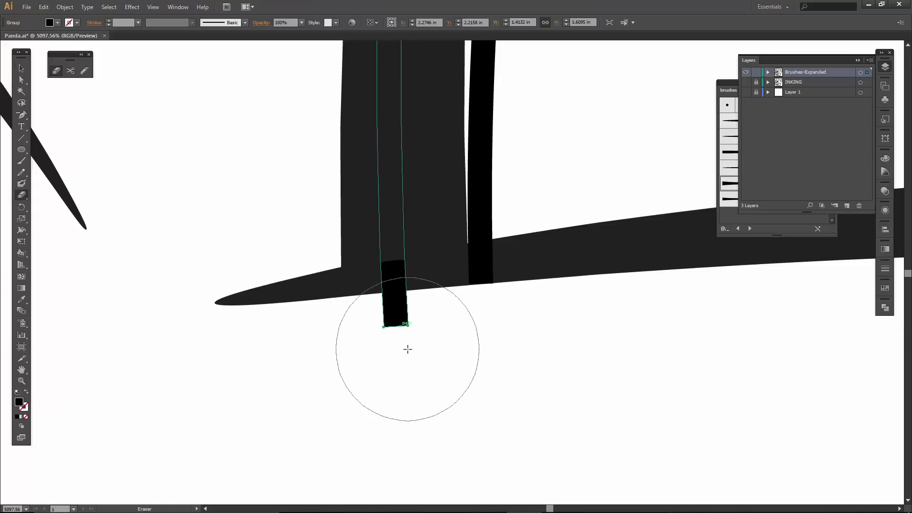
pyautogui.moveTo(409, 348); pyautogui.dragTo(438, 348)
pyautogui.press('v')
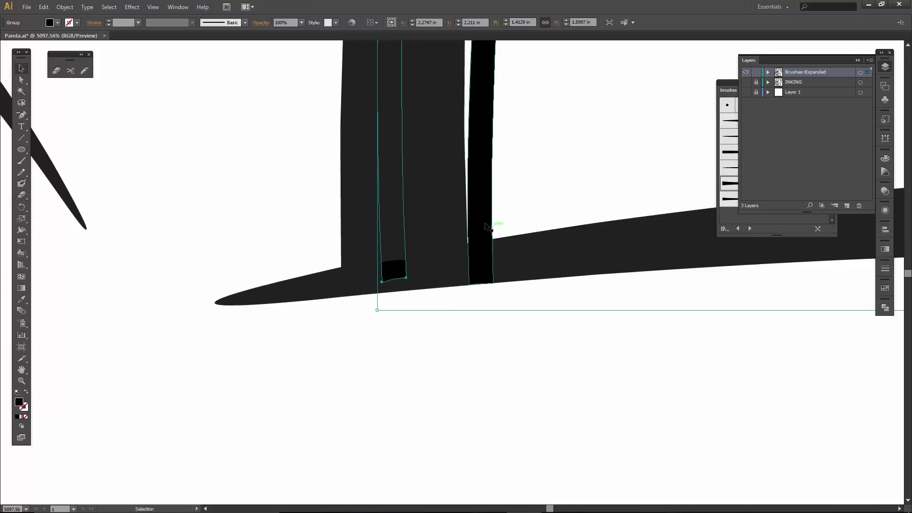
pyautogui.click(484, 226)
pyautogui.hotkey('shift', 'e')
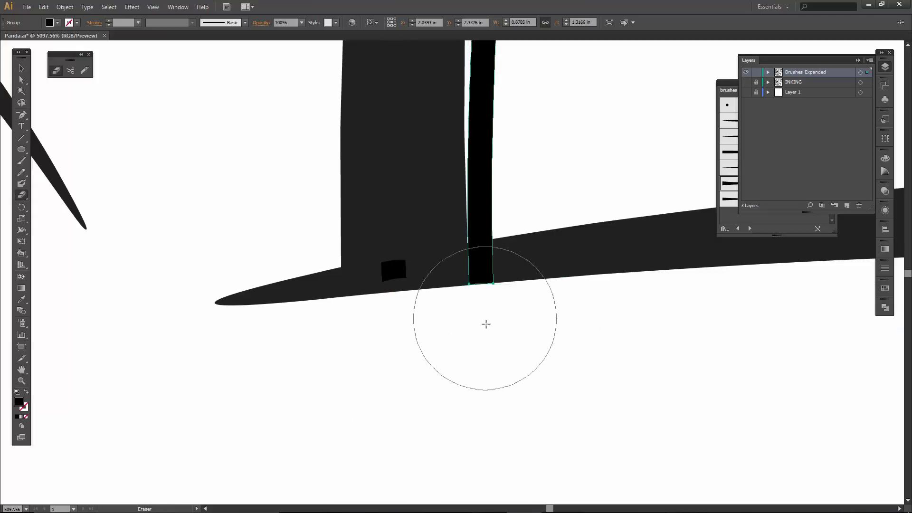
pyautogui.moveTo(489, 321); pyautogui.dragTo(455, 332)
pyautogui.press('v')
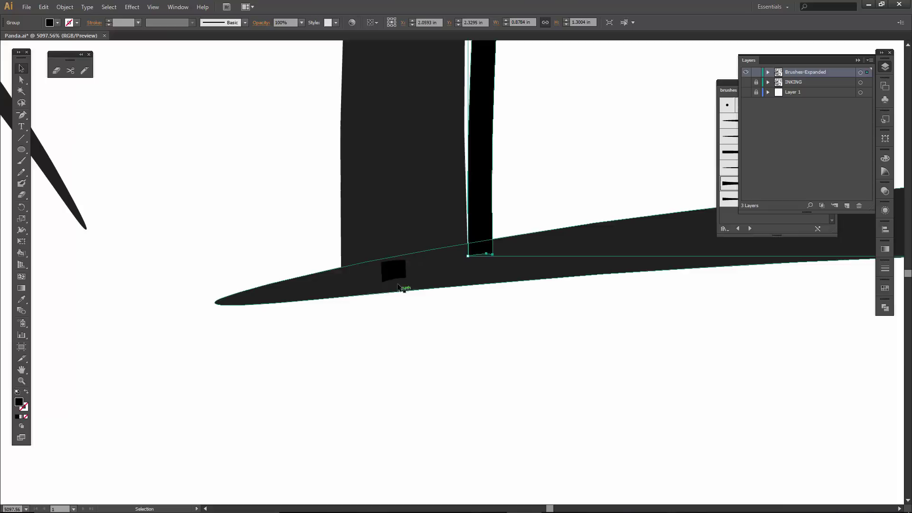
pyautogui.click(396, 278)
pyautogui.hotkey('ctrl', '-')
pyautogui.hotkey('ctrl', '-')
pyautogui.hotkey('ctrl', '-')
pyautogui.hotkey('ctrl', '-')
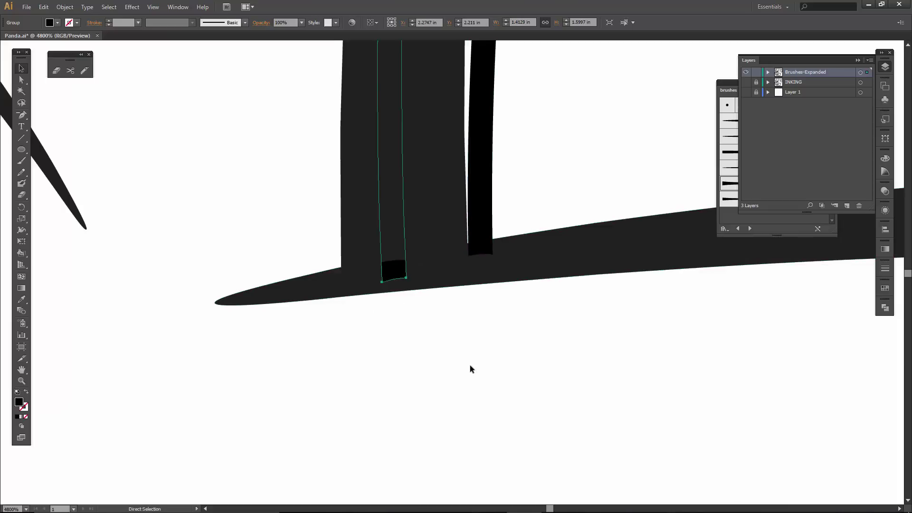
# - Erase the overlapping tip of the black eye outline
pyautogui.moveTo(246, 159); pyautogui.dragTo(497, 290)
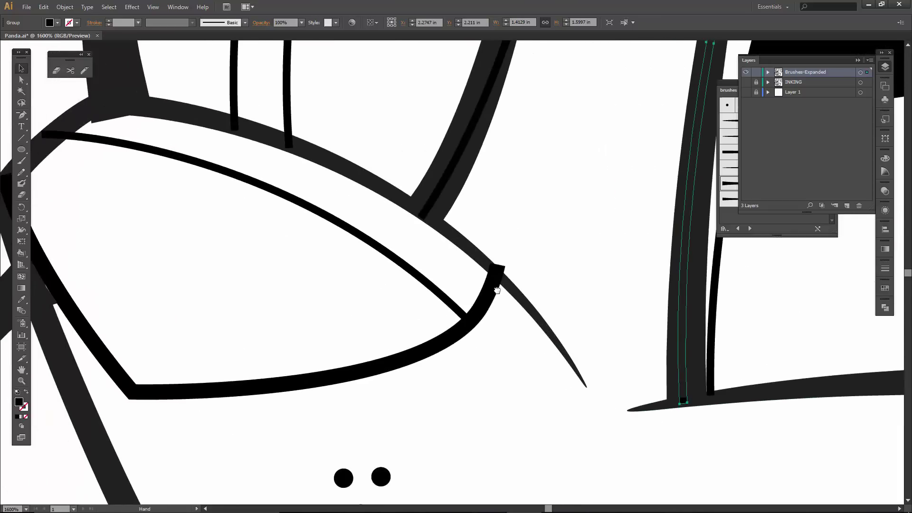
pyautogui.click(490, 294)
pyautogui.hotkey('shift', 'e')
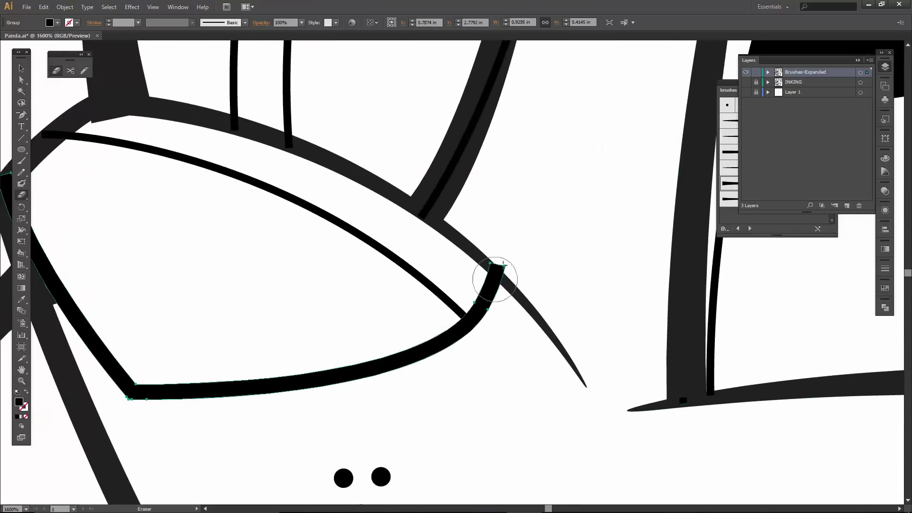
pyautogui.click(504, 253)
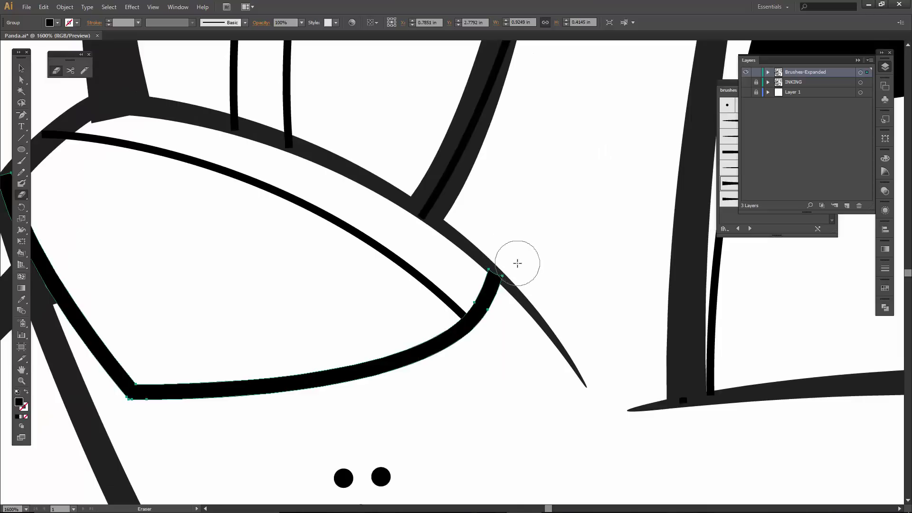
pyautogui.press('space')
pyautogui.moveTo(297, 137)
pyautogui.mouseDown()
pyautogui.moveTo(513, 279)
pyautogui.moveTo(491, 285)
pyautogui.mouseUp()
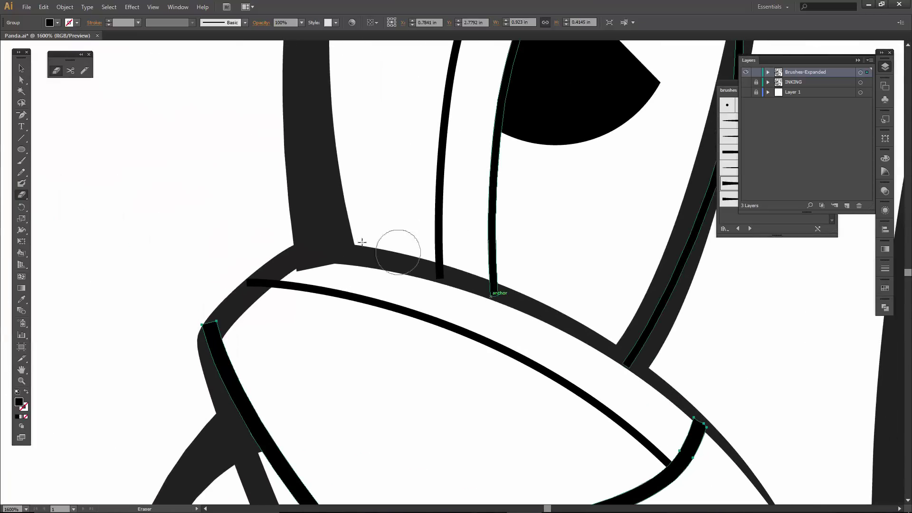
# - Erase the thick vertical stroke's bottom end above the eye into a curve
pyautogui.press('v')
pyautogui.click(307, 204)
pyautogui.hotkey('shift', 'e')
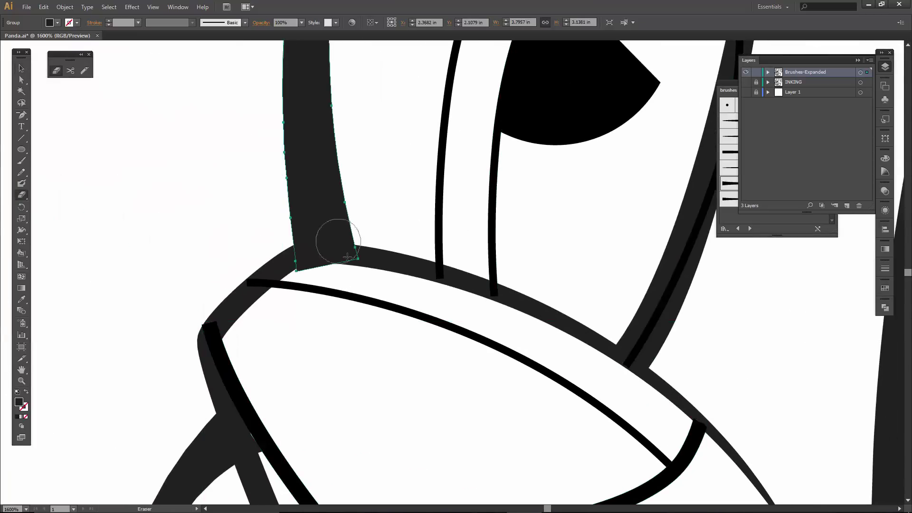
pyautogui.moveTo(344, 273)
pyautogui.mouseDown()
pyautogui.moveTo(332, 265)
pyautogui.moveTo(304, 270)
pyautogui.mouseUp()
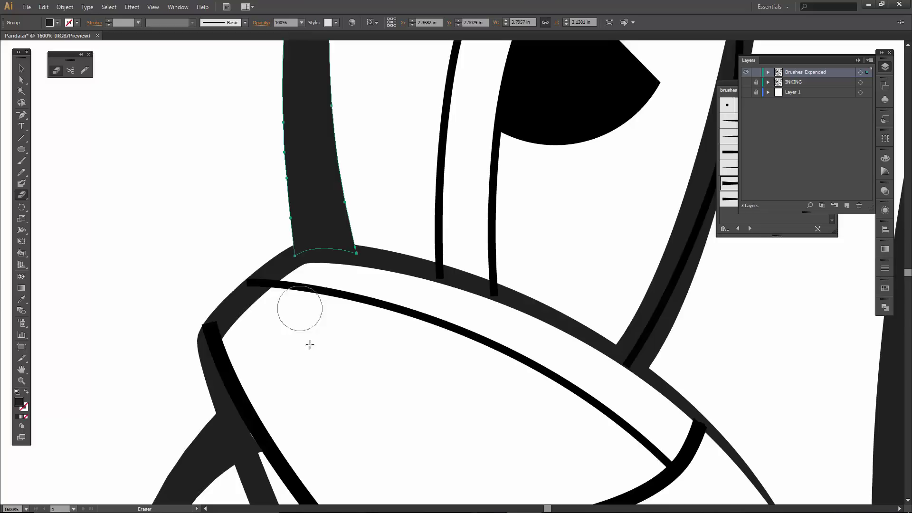
pyautogui.press('space')
pyautogui.moveTo(310, 344)
pyautogui.mouseDown()
pyautogui.moveTo(299, 306)
pyautogui.moveTo(300, 207)
pyautogui.mouseUp()
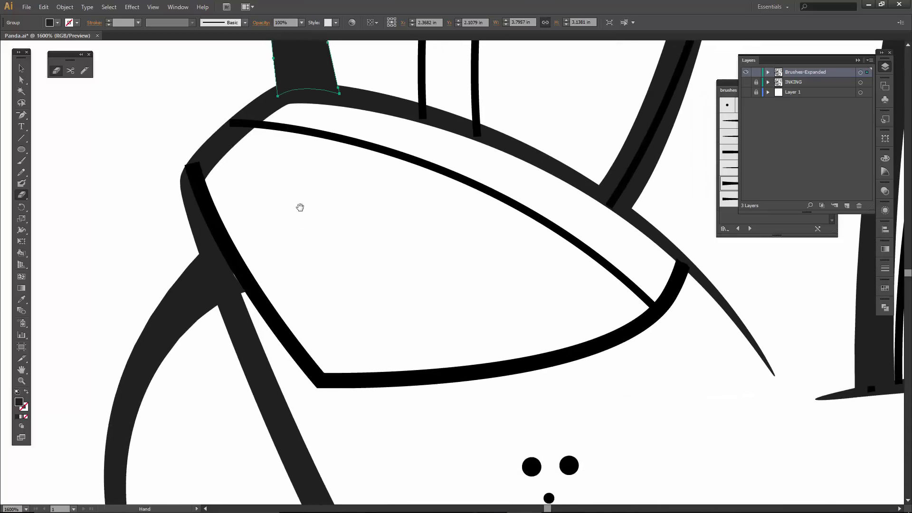
# - Reshape the dark shape left of the eye along the black line
pyautogui.click(188, 317)
pyautogui.hotkey('shift', 'e')
pyautogui.moveTo(240, 257)
pyautogui.mouseDown()
pyautogui.moveTo(218, 239)
pyautogui.moveTo(244, 271)
pyautogui.mouseUp()
pyautogui.hotkey('ctrl', 'z')
pyautogui.moveTo(236, 304)
pyautogui.mouseDown()
pyautogui.moveTo(211, 238)
pyautogui.moveTo(212, 267)
pyautogui.mouseUp()
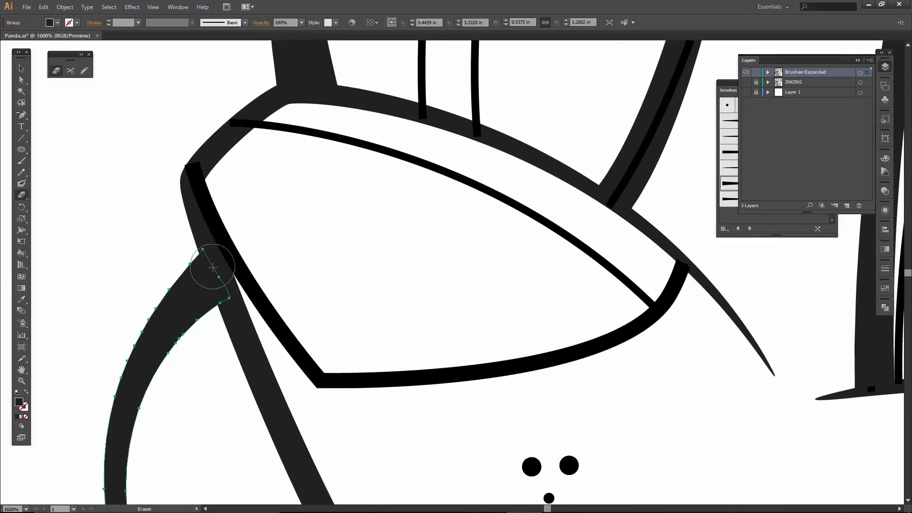
# - Erase the top-left tip of the eye outline
pyautogui.press('v')
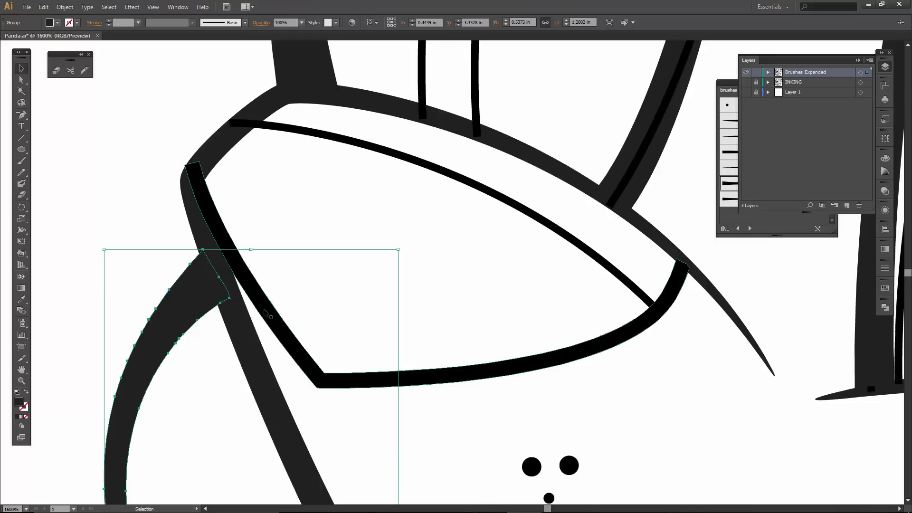
pyautogui.click(265, 311)
pyautogui.hotkey('shift', 'e')
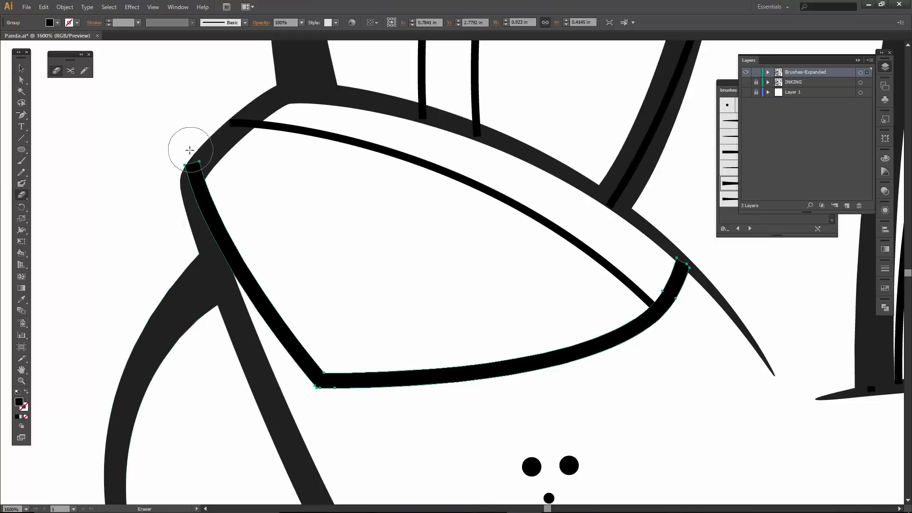
pyautogui.moveTo(190, 149); pyautogui.dragTo(181, 178)
pyautogui.moveTo(314, 304); pyautogui.dragTo(207, 274)
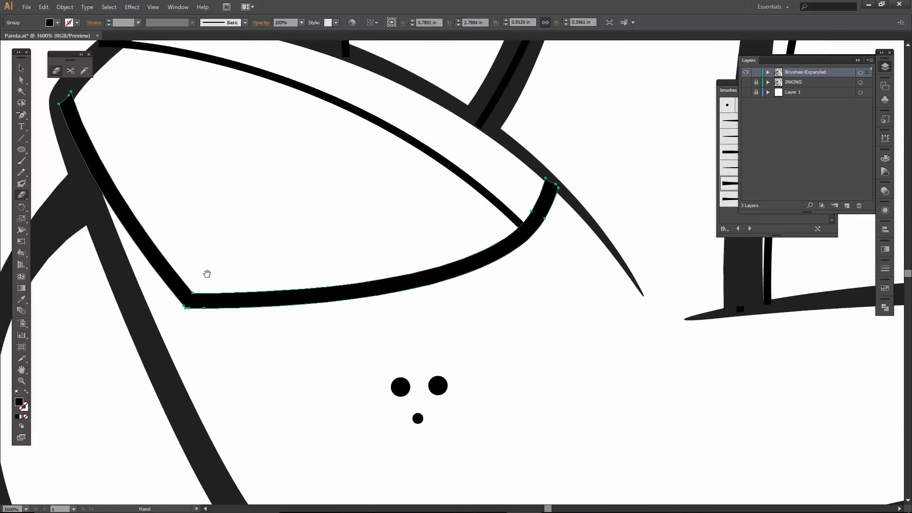
pyautogui.moveTo(496, 320)
pyautogui.mouseDown()
pyautogui.moveTo(448, 306)
pyautogui.moveTo(244, 307)
pyautogui.moveTo(240, 137)
pyautogui.moveTo(324, 233)
pyautogui.moveTo(302, 199)
pyautogui.mouseUp()
# - Erase the pointed tip of the long curved stroke
pyautogui.press('v')
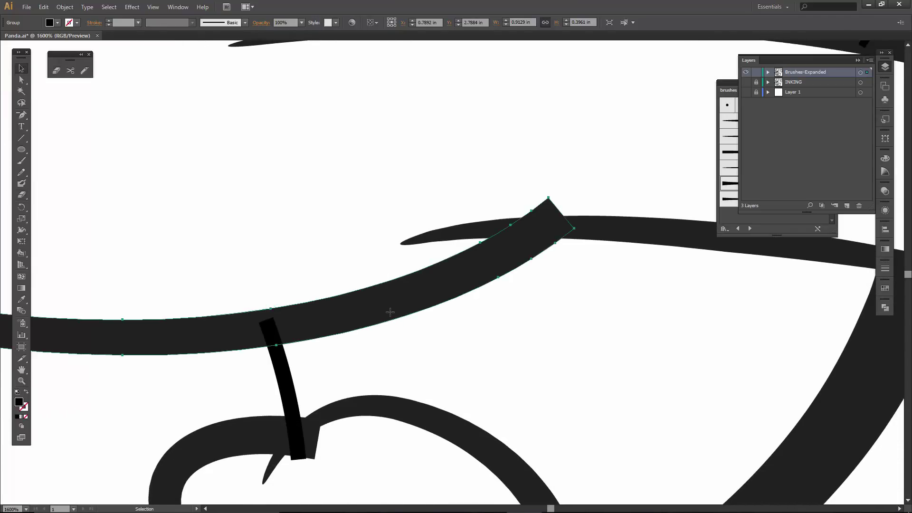
pyautogui.click(390, 312)
pyautogui.hotkey('shift', 'e')
pyautogui.moveTo(583, 206)
pyautogui.mouseDown()
pyautogui.moveTo(549, 199)
pyautogui.moveTo(543, 228)
pyautogui.mouseUp()
pyautogui.moveTo(301, 328)
pyautogui.mouseDown()
pyautogui.moveTo(429, 247)
pyautogui.moveTo(473, 237)
pyautogui.mouseUp()
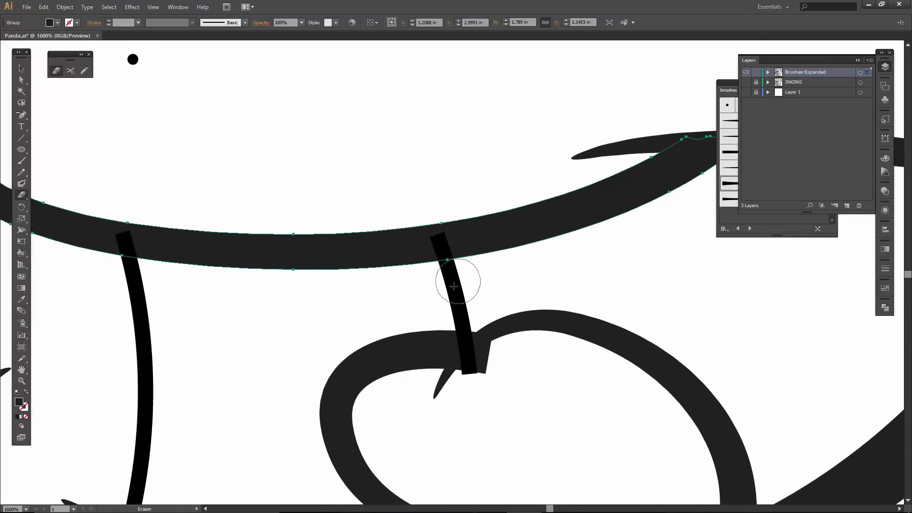
# - Shorten the short vertical stroke's lower end and trim the heart curve's square end
pyautogui.keyDown('ctrl'); pyautogui.click(458, 314); pyautogui.keyUp('ctrl')
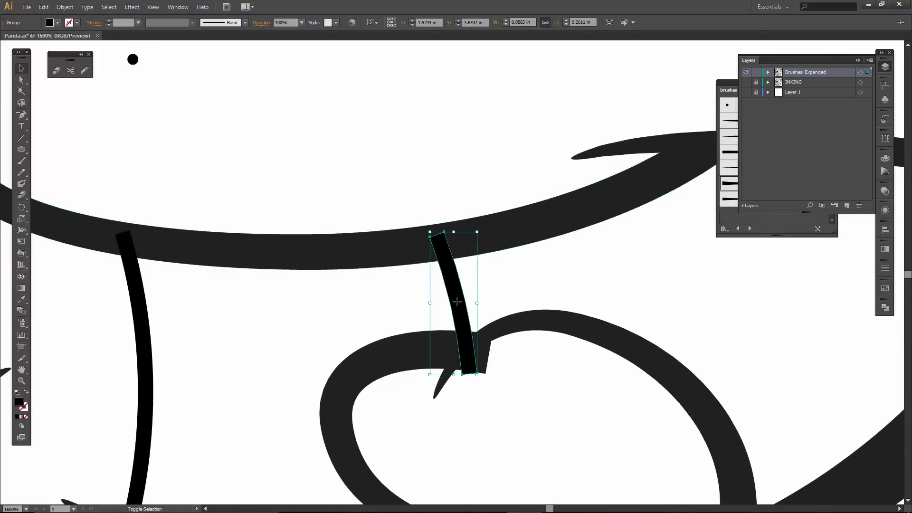
pyautogui.moveTo(462, 337)
pyautogui.mouseDown()
pyautogui.moveTo(468, 383)
pyautogui.moveTo(436, 319)
pyautogui.mouseUp()
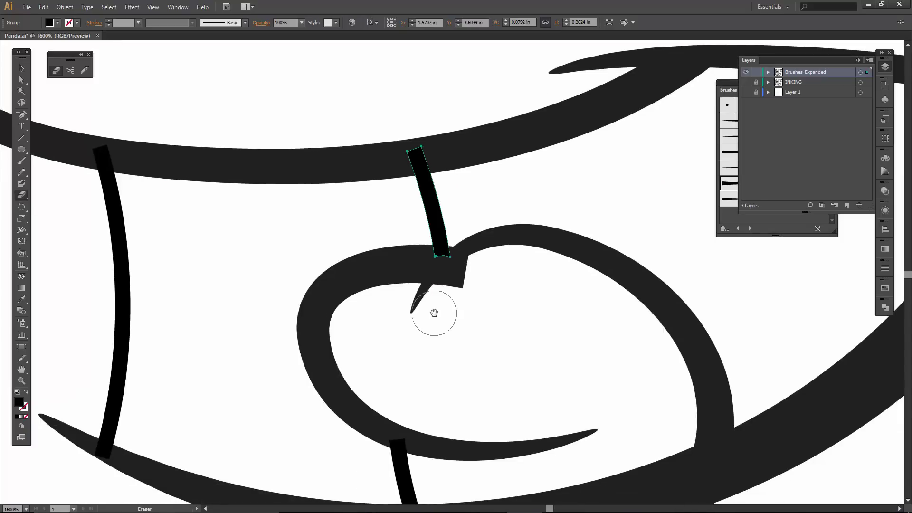
pyautogui.keyDown('ctrl'); pyautogui.click(392, 281); pyautogui.keyUp('ctrl')
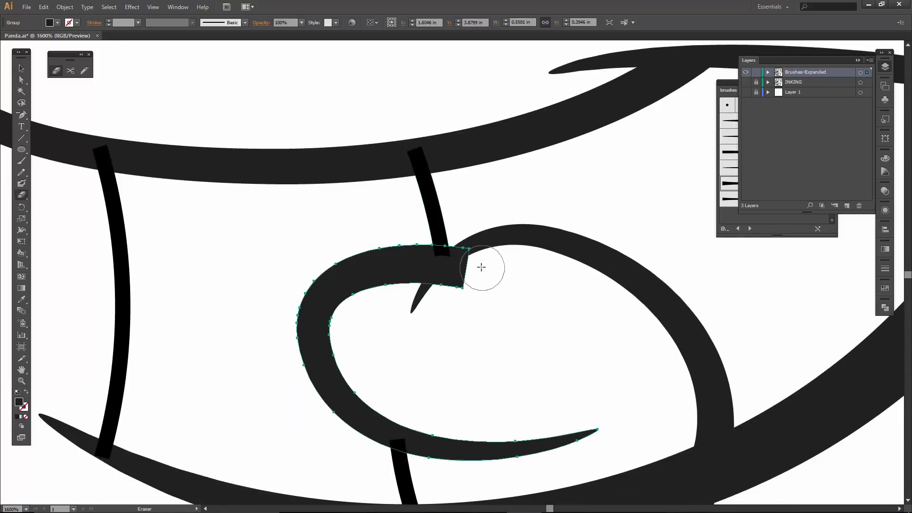
pyautogui.moveTo(480, 265); pyautogui.dragTo(443, 304)
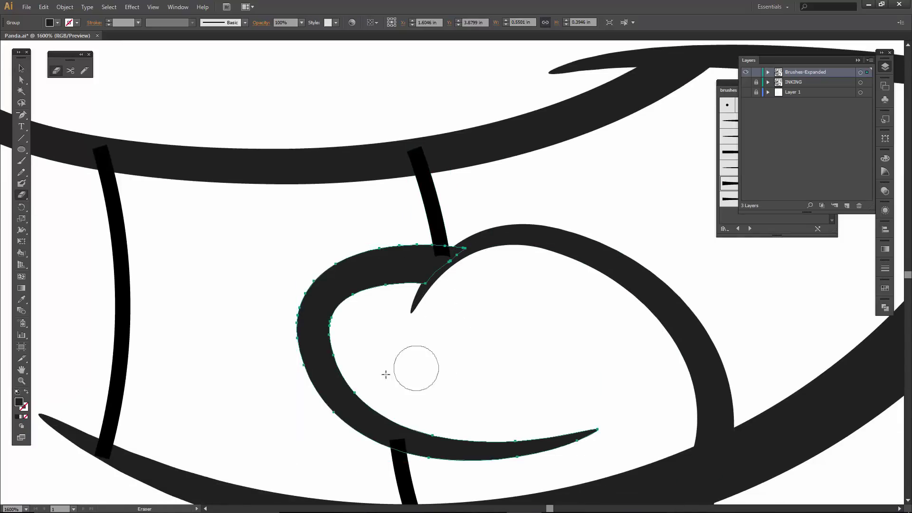
# - Trim the outer curve's bottom end and the lower thick curve's protruding tip
pyautogui.moveTo(415, 369)
pyautogui.mouseDown()
pyautogui.moveTo(434, 265)
pyautogui.moveTo(319, 238)
pyautogui.moveTo(285, 209)
pyautogui.mouseUp()
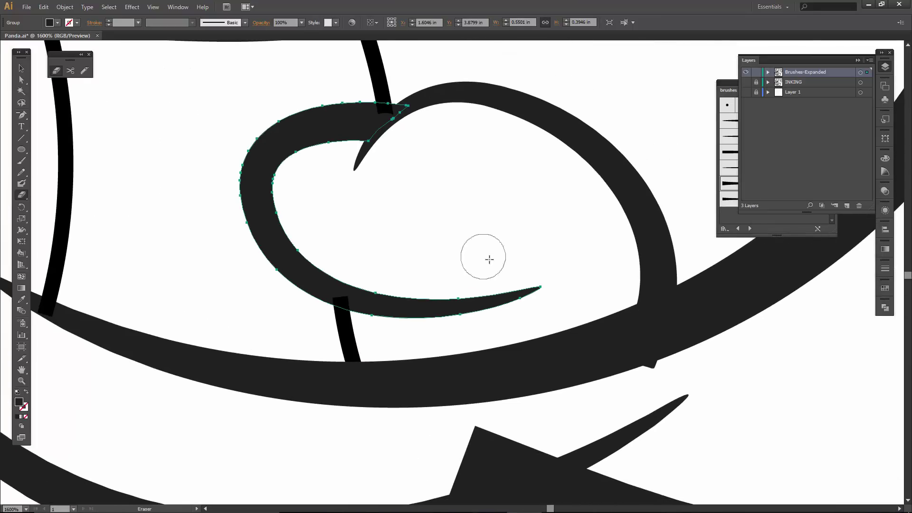
pyautogui.keyDown('ctrl'); pyautogui.click(639, 221); pyautogui.keyUp('ctrl')
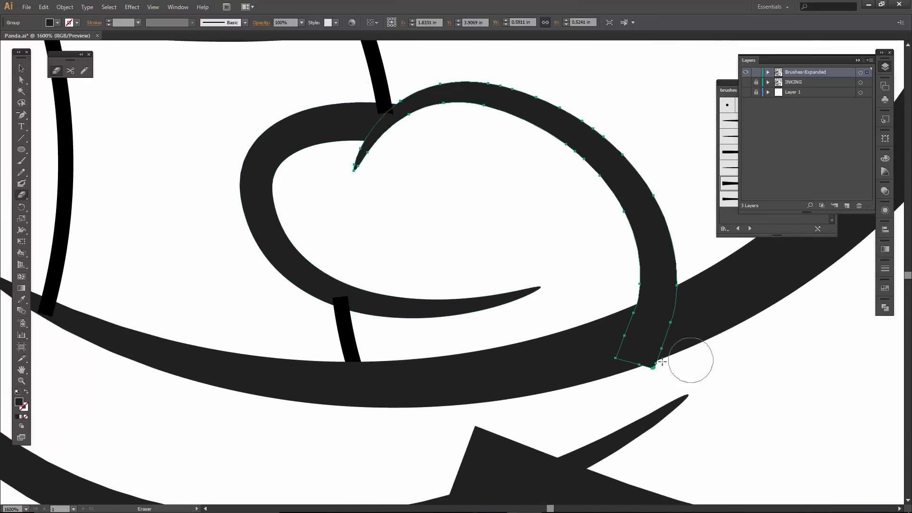
pyautogui.moveTo(693, 362); pyautogui.dragTo(595, 366)
pyautogui.moveTo(238, 207)
pyautogui.mouseDown()
pyautogui.moveTo(232, 145)
pyautogui.moveTo(192, 48)
pyautogui.mouseUp()
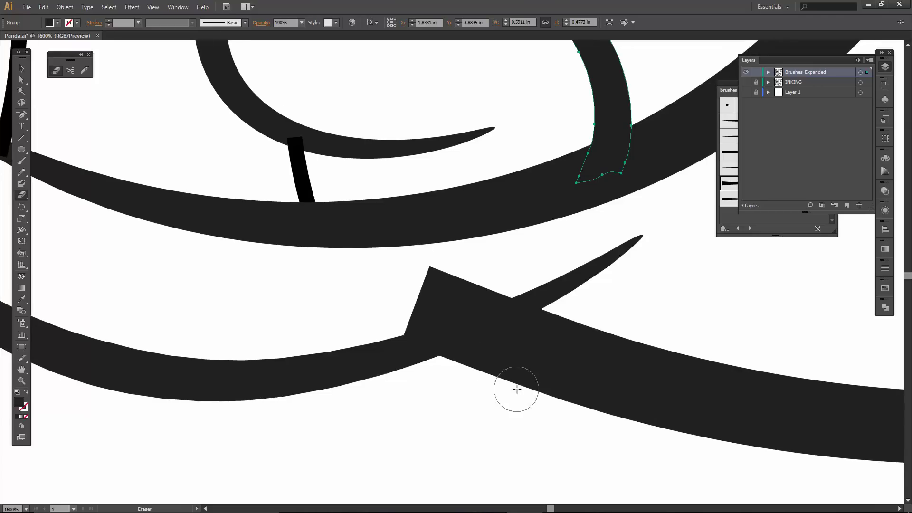
pyautogui.keyDown('ctrl'); pyautogui.click(646, 412); pyautogui.keyUp('ctrl')
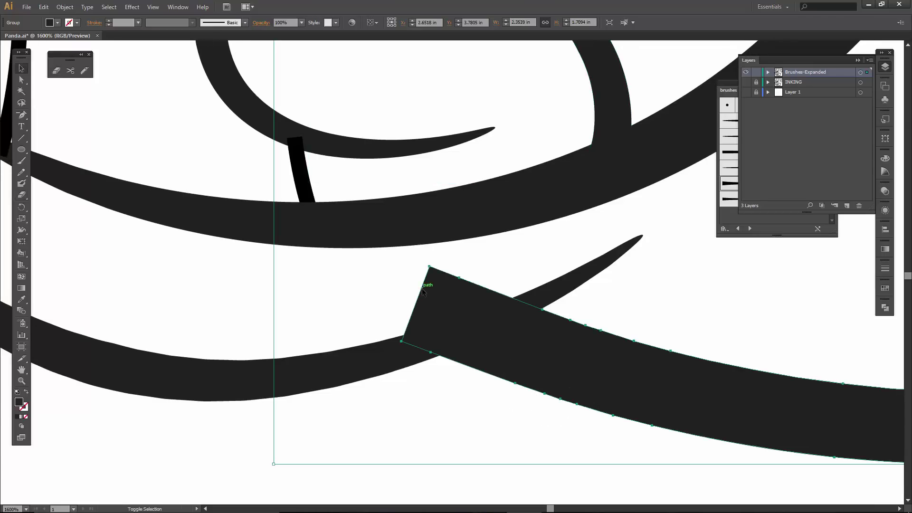
pyautogui.moveTo(437, 275)
pyautogui.mouseDown()
pyautogui.moveTo(508, 278)
pyautogui.moveTo(404, 318)
pyautogui.moveTo(448, 271)
pyautogui.mouseUp()
pyautogui.moveTo(347, 271); pyautogui.dragTo(594, 374)
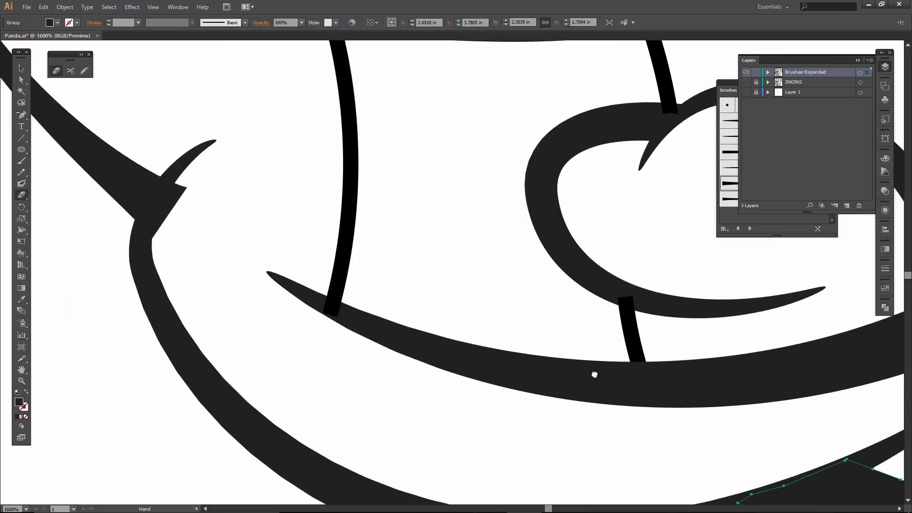
# - Shave the thorn shape's tip into a curve
pyautogui.moveTo(309, 191); pyautogui.dragTo(445, 243)
pyautogui.keyDown('ctrl'); pyautogui.click(305, 242); pyautogui.keyUp('ctrl')
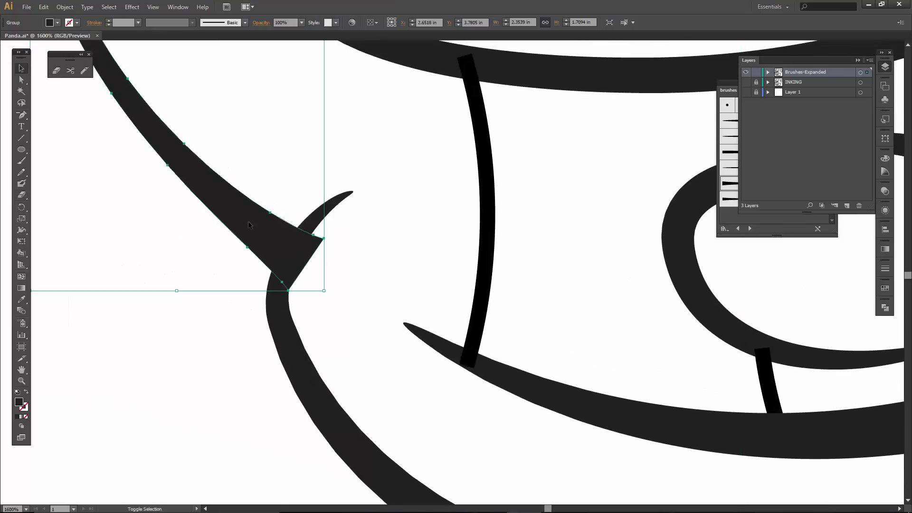
pyautogui.moveTo(340, 259)
pyautogui.mouseDown()
pyautogui.moveTo(323, 242)
pyautogui.moveTo(309, 258)
pyautogui.moveTo(310, 306)
pyautogui.mouseUp()
pyautogui.moveTo(316, 165); pyautogui.dragTo(332, 370)
pyautogui.moveTo(330, 184); pyautogui.dragTo(428, 422)
pyautogui.moveTo(381, 370); pyautogui.dragTo(184, 193)
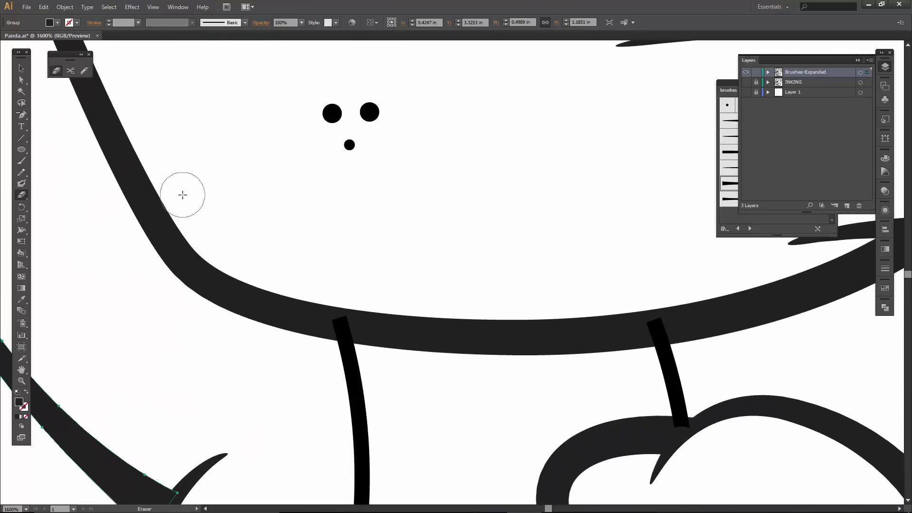
# - Trim the diagonal cheek stroke's tip and round off the lower-lip stroke's squared tip
pyautogui.hotkey('ctrl', '-')
pyautogui.hotkey('ctrl', '-')
pyautogui.hotkey('ctrl', '-')
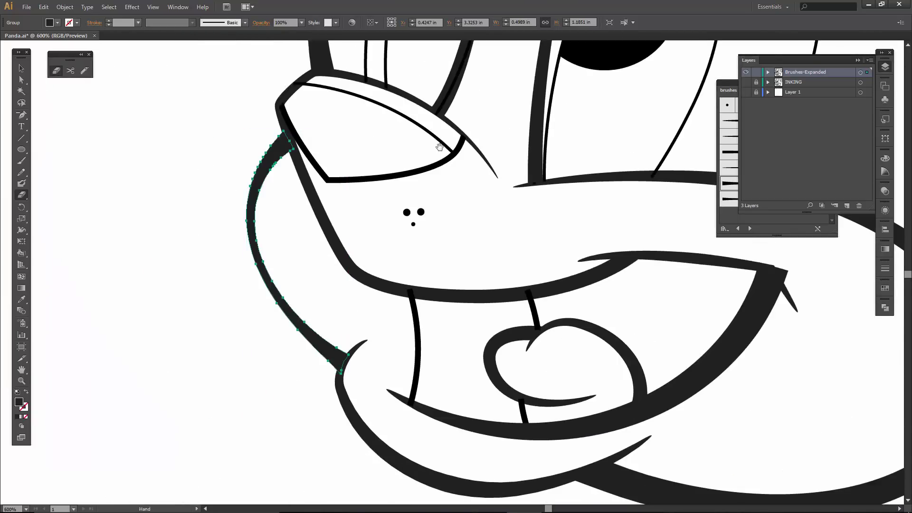
pyautogui.moveTo(439, 190)
pyautogui.mouseDown()
pyautogui.moveTo(335, 284)
pyautogui.moveTo(197, 340)
pyautogui.moveTo(124, 218)
pyautogui.moveTo(101, 201)
pyautogui.mouseUp()
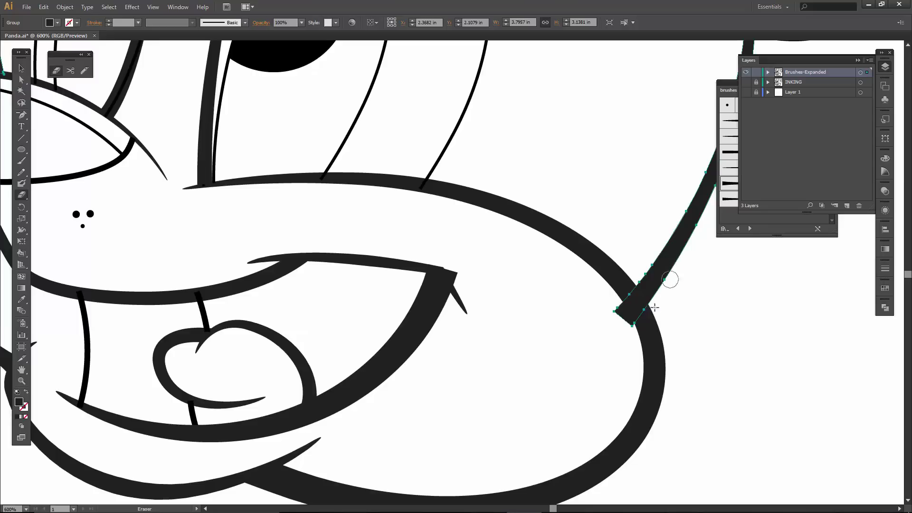
pyautogui.keyDown('ctrl'); pyautogui.click(616, 301); pyautogui.keyUp('ctrl')
pyautogui.moveTo(616, 301); pyautogui.dragTo(637, 323)
pyautogui.moveTo(458, 265); pyautogui.dragTo(57, 436)
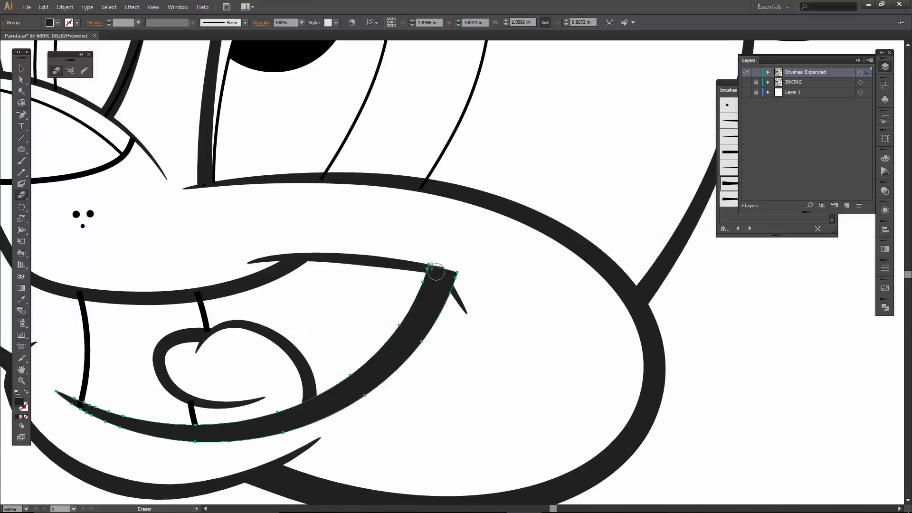
pyautogui.moveTo(424, 261)
pyautogui.mouseDown()
pyautogui.moveTo(452, 270)
pyautogui.moveTo(463, 297)
pyautogui.mouseUp()
# - Pan across the eyes, ears and brow, then zoom out to center the whole face
pyautogui.moveTo(385, 305); pyautogui.dragTo(524, 278)
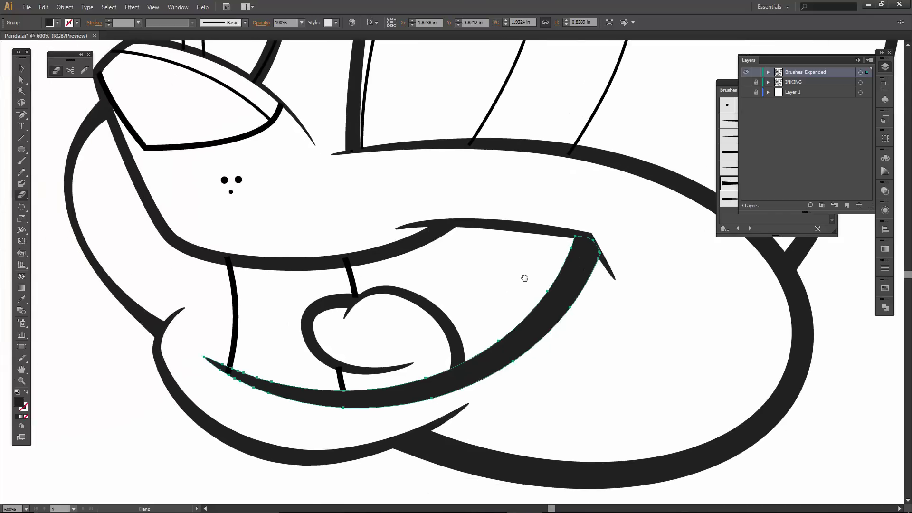
pyautogui.moveTo(292, 175); pyautogui.dragTo(389, 359)
pyautogui.moveTo(325, 181); pyautogui.dragTo(296, 243)
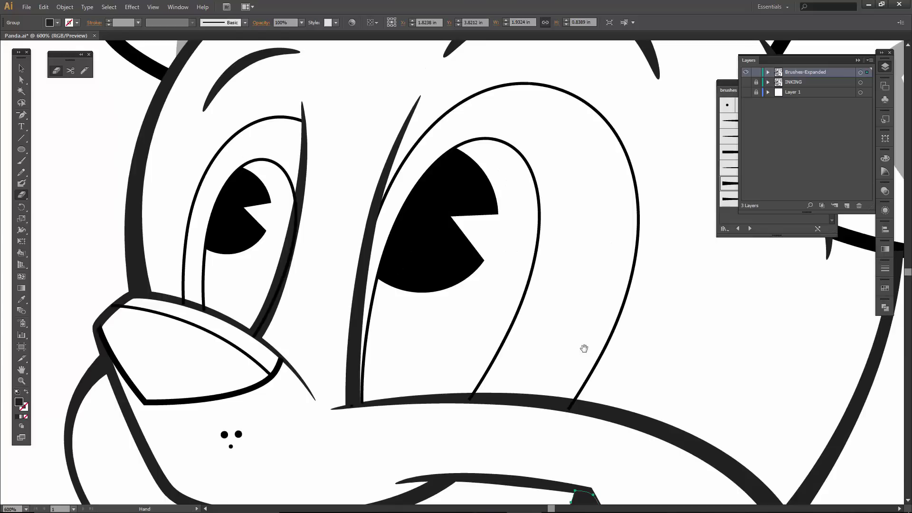
pyautogui.moveTo(584, 348); pyautogui.dragTo(241, 329)
pyautogui.moveTo(418, 136); pyautogui.dragTo(478, 212)
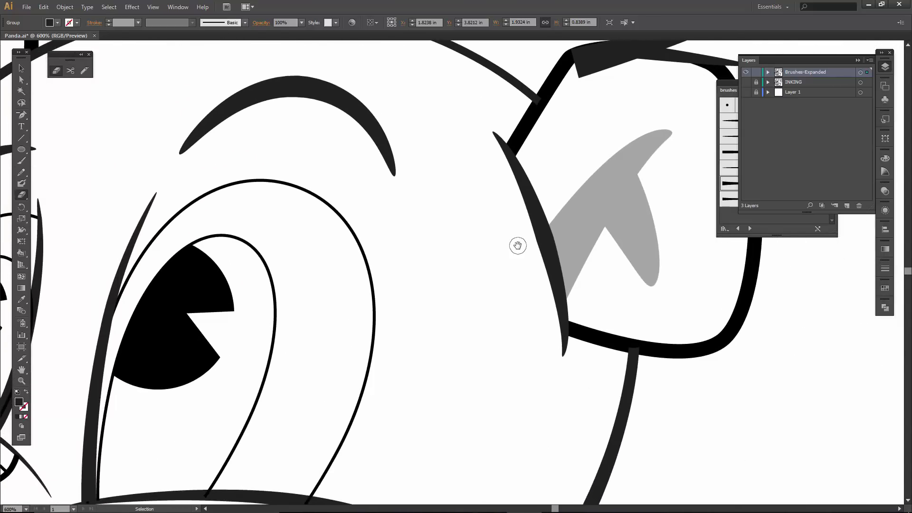
pyautogui.hotkey('ctrl', '-')
pyautogui.hotkey('ctrl', '-')
pyautogui.moveTo(444, 307); pyautogui.dragTo(505, 267)
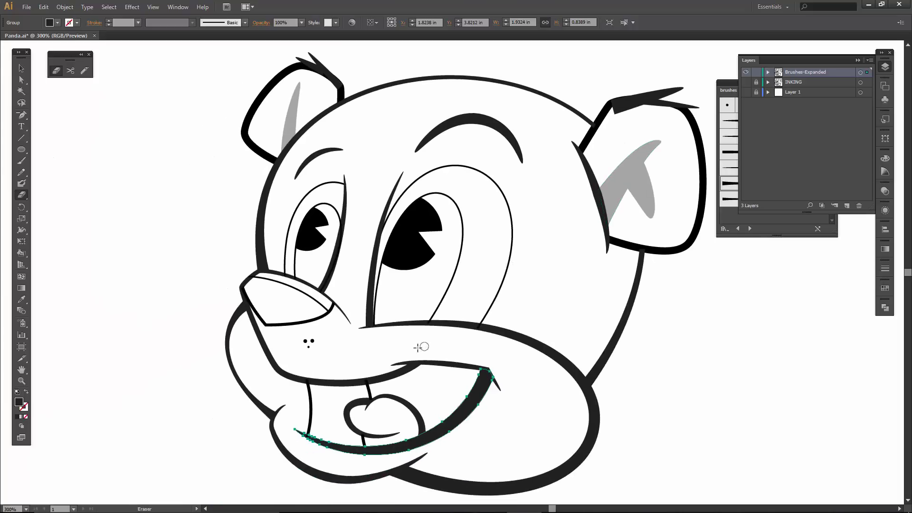
# - Select both grey shapes in the right ear and Unite them with Pathfinder
pyautogui.press('c')
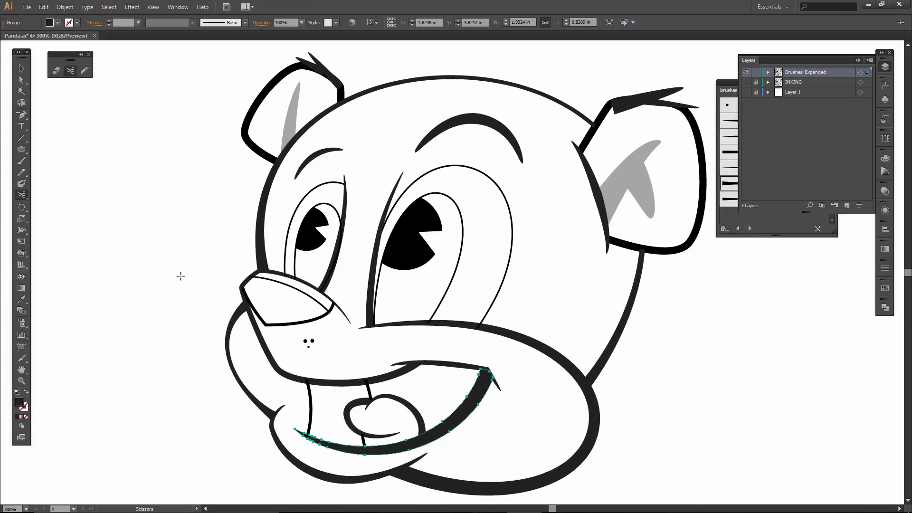
pyautogui.press('v')
pyautogui.click(181, 275)
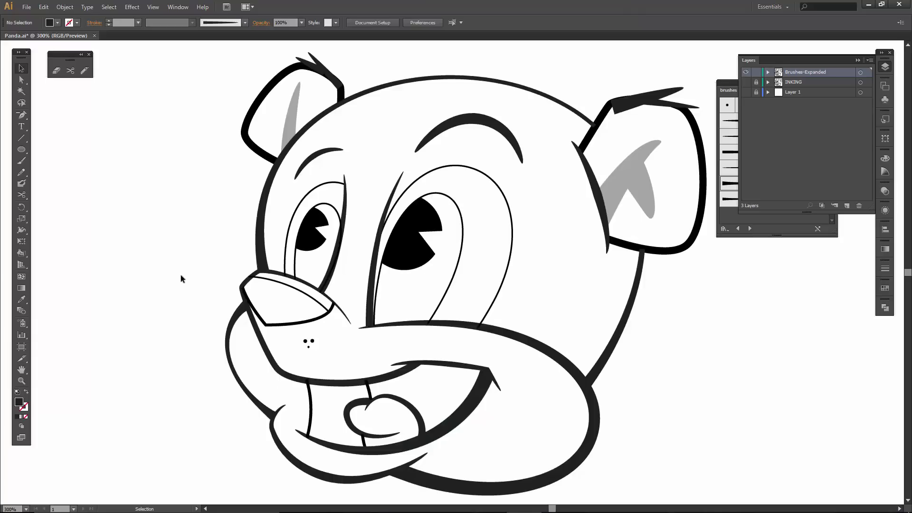
pyautogui.scroll(1, 254, 228)
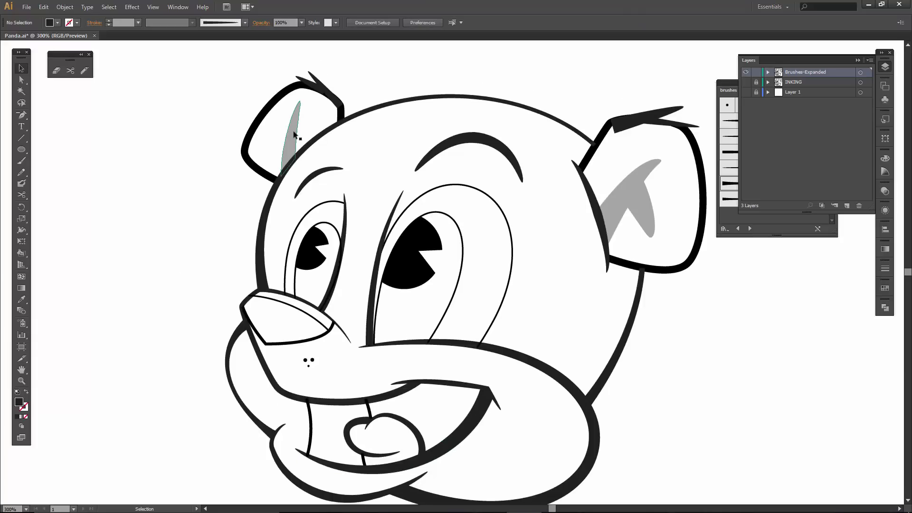
pyautogui.click(613, 208)
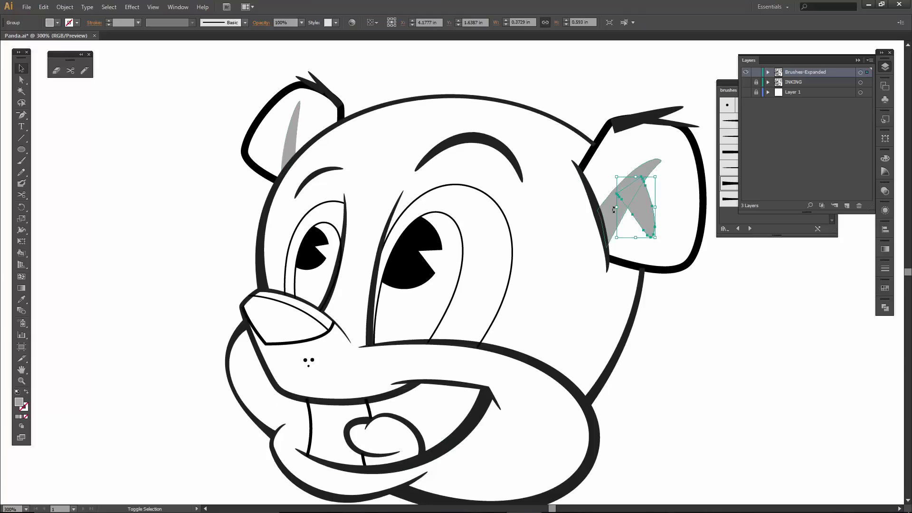
pyautogui.keyDown('shift'); pyautogui.click(604, 202); pyautogui.keyUp('shift')
pyautogui.click(885, 308)
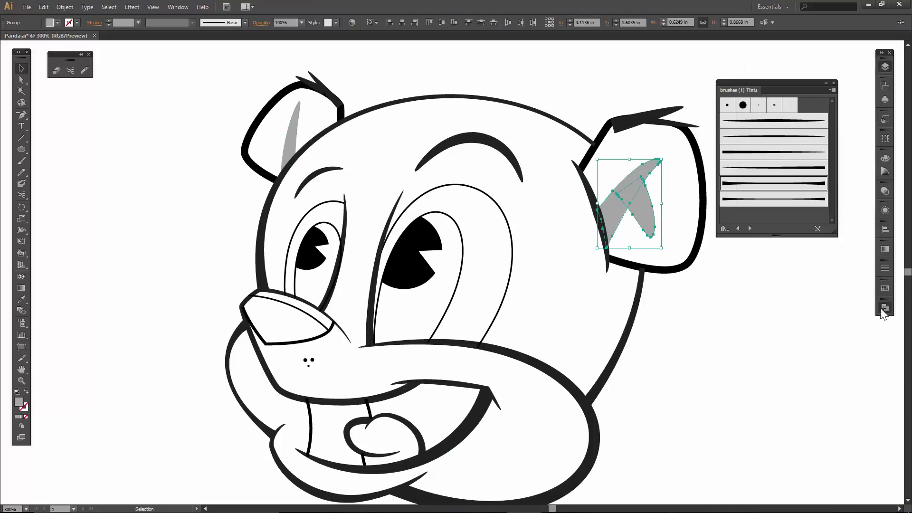
pyautogui.click(775, 321)
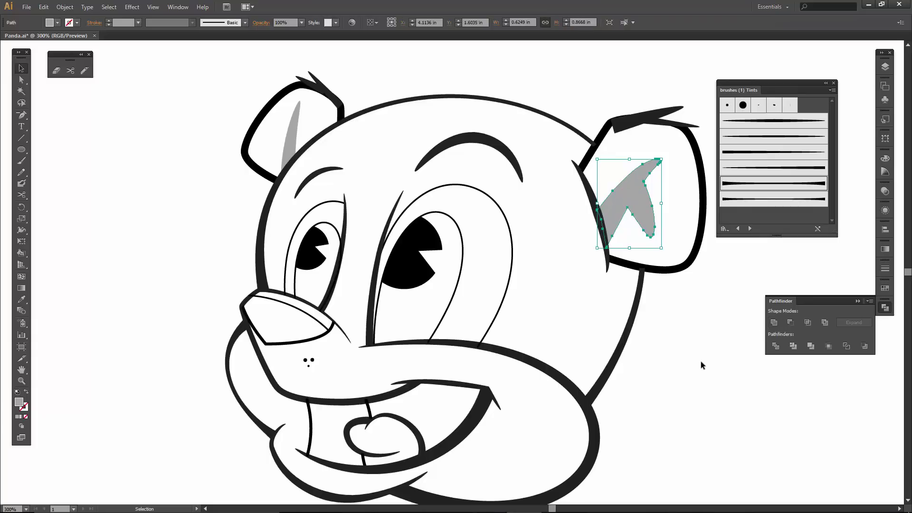
pyautogui.click(582, 221)
pyautogui.click(589, 205)
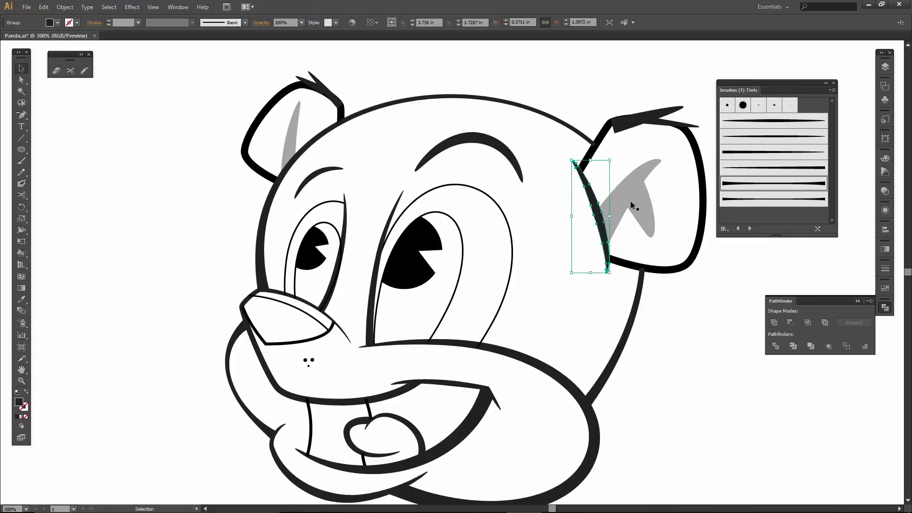
# - Zoom in on the right ear and subtract the ear stroke from its grey inner shape with Minus Front
pyautogui.press('z')
pyautogui.moveTo(564, 155); pyautogui.dragTo(665, 281)
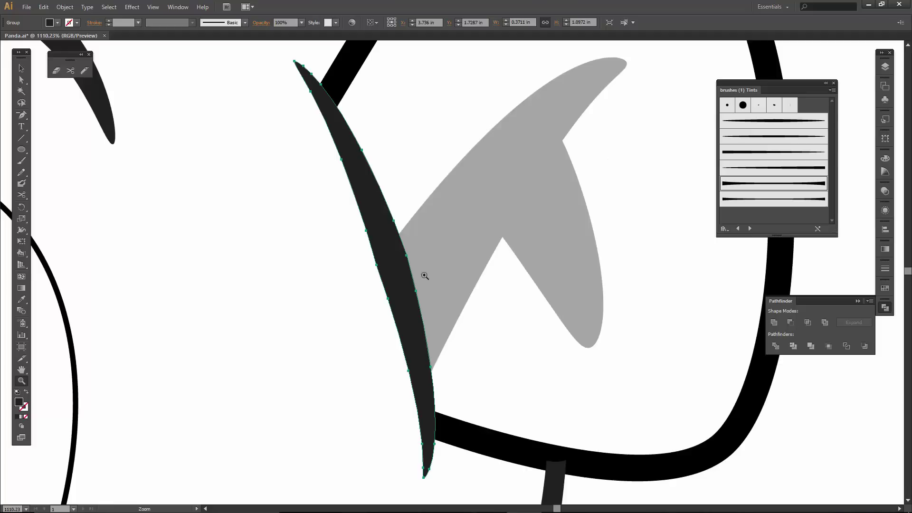
pyautogui.press('v')
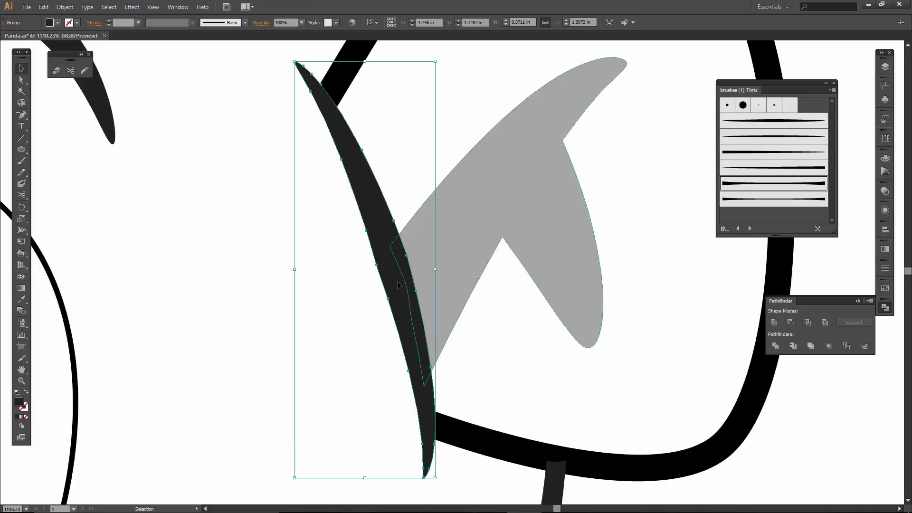
pyautogui.press('a')
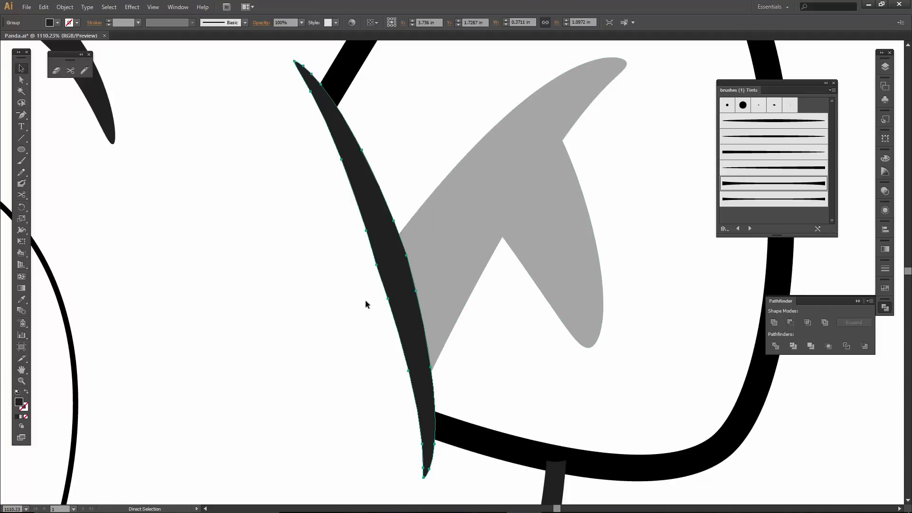
pyautogui.press('v')
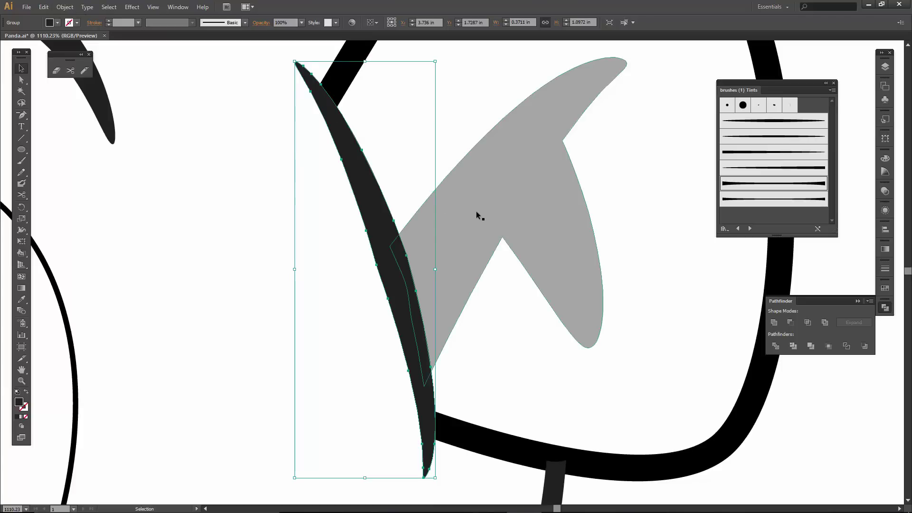
pyautogui.keyDown('shift'); pyautogui.click(469, 200); pyautogui.keyUp('shift')
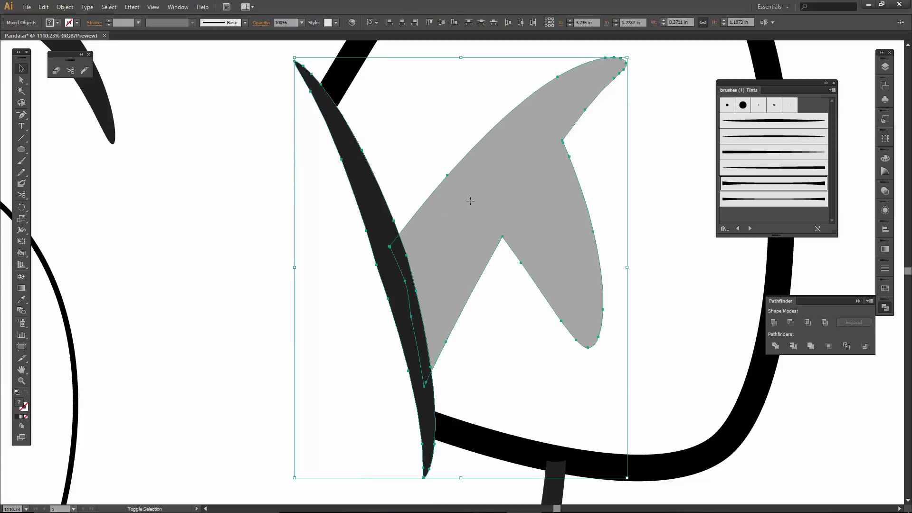
pyautogui.click(790, 322)
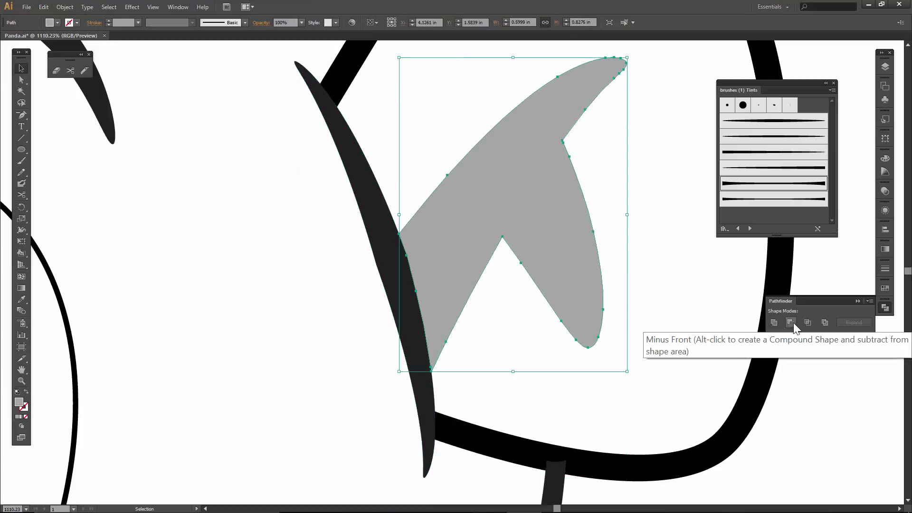
pyautogui.click(340, 291)
pyautogui.click(422, 237)
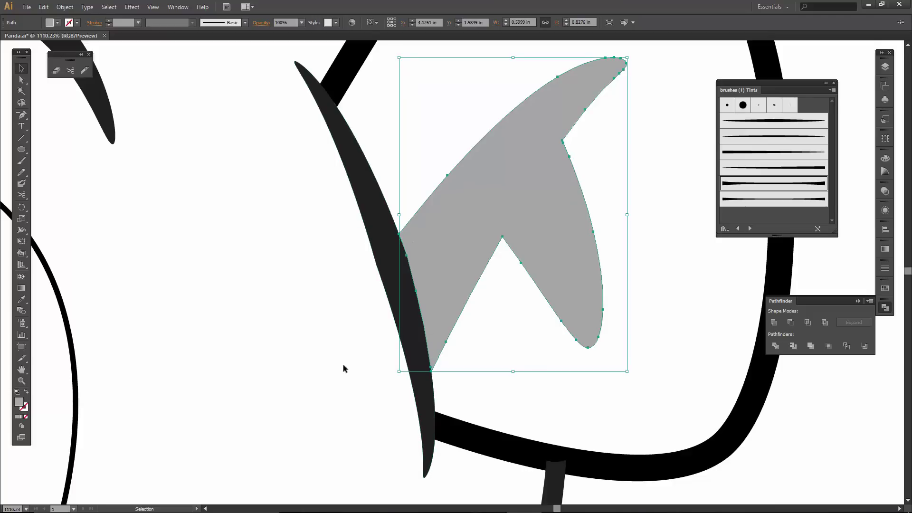
# - Trim the left ear's grey shape by subtracting the head outline with Minus Front
pyautogui.press('a')
pyautogui.hotkey('ctrl', '-')
pyautogui.hotkey('ctrl', '-')
pyautogui.hotkey('ctrl', '-')
pyautogui.hotkey('ctrl', '-')
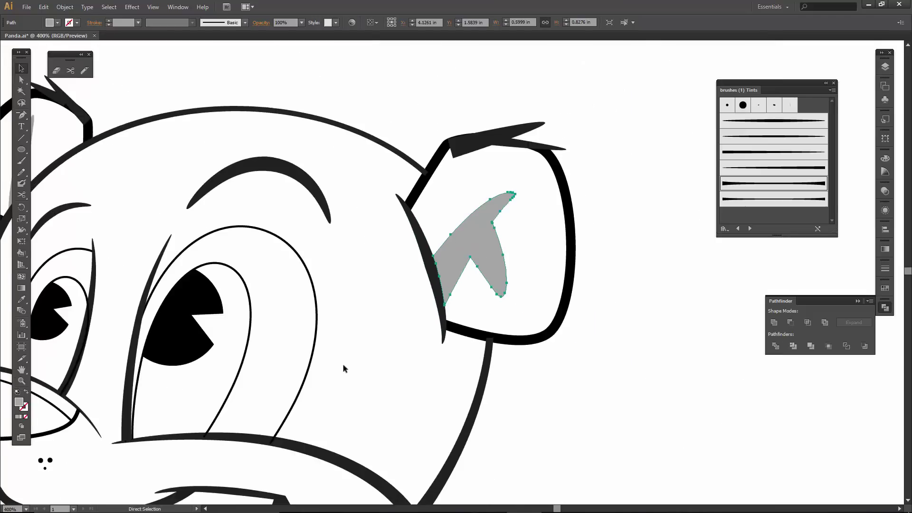
pyautogui.press('v')
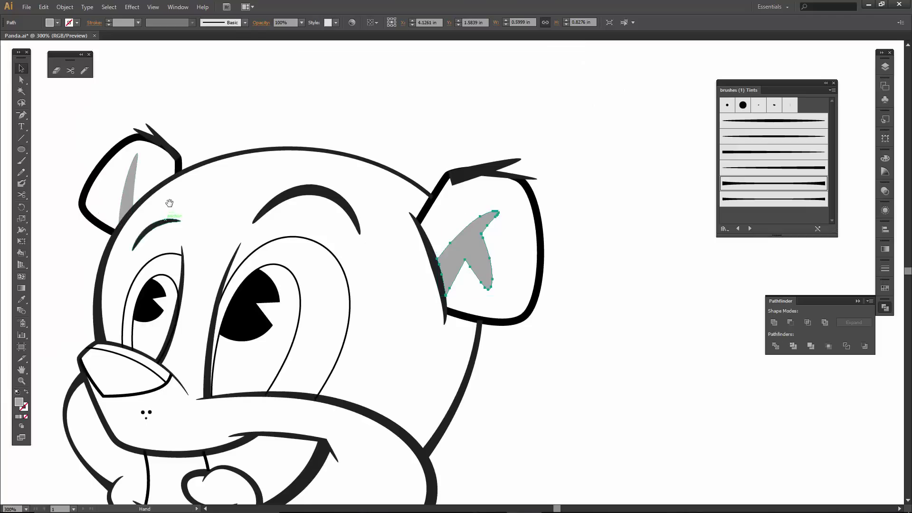
pyautogui.moveTo(186, 207); pyautogui.dragTo(356, 237)
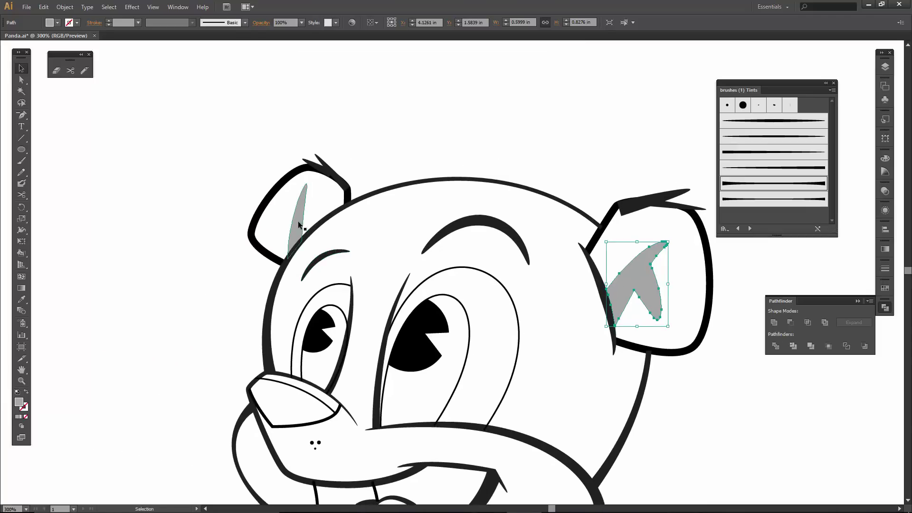
pyautogui.click(322, 221)
pyautogui.press('a')
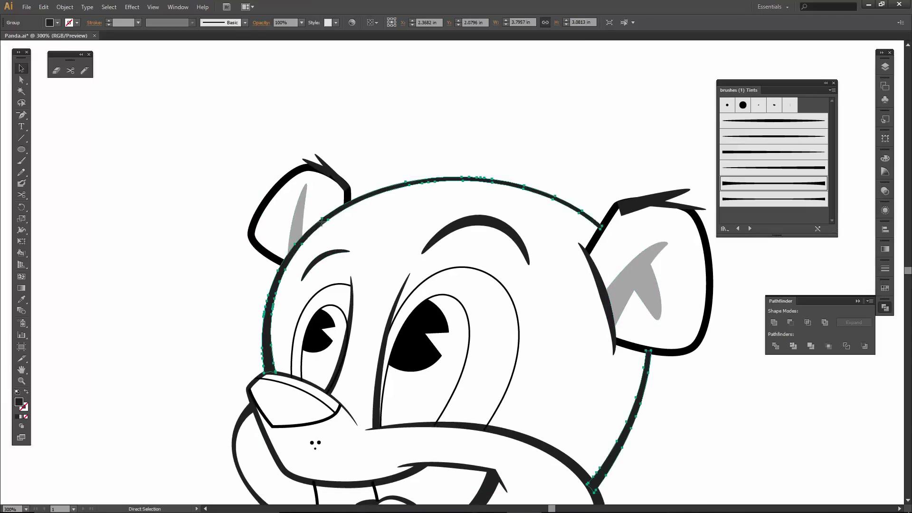
pyautogui.press('v')
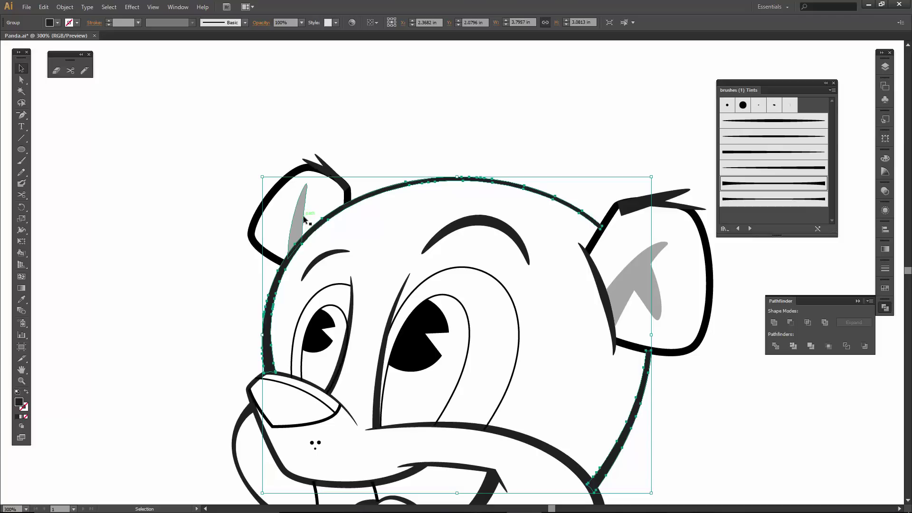
pyautogui.keyDown('shift'); pyautogui.click(301, 218); pyautogui.keyUp('shift')
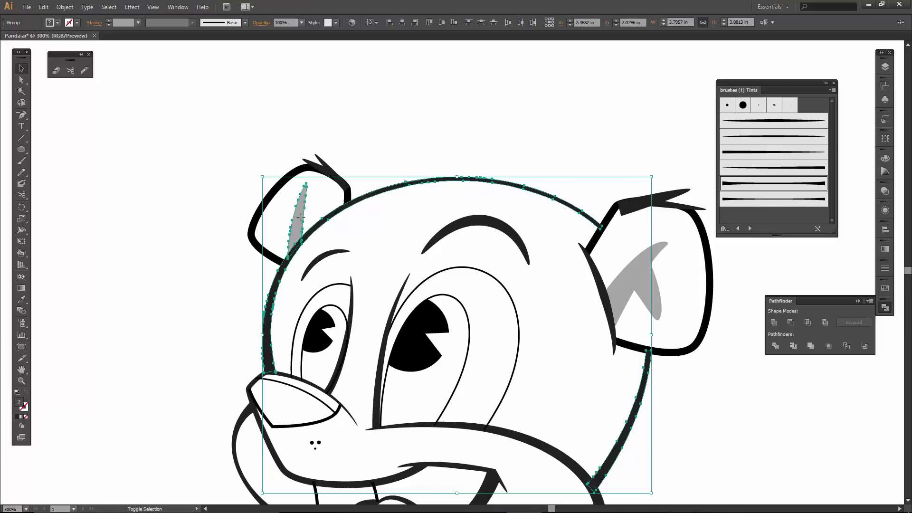
pyautogui.click(791, 321)
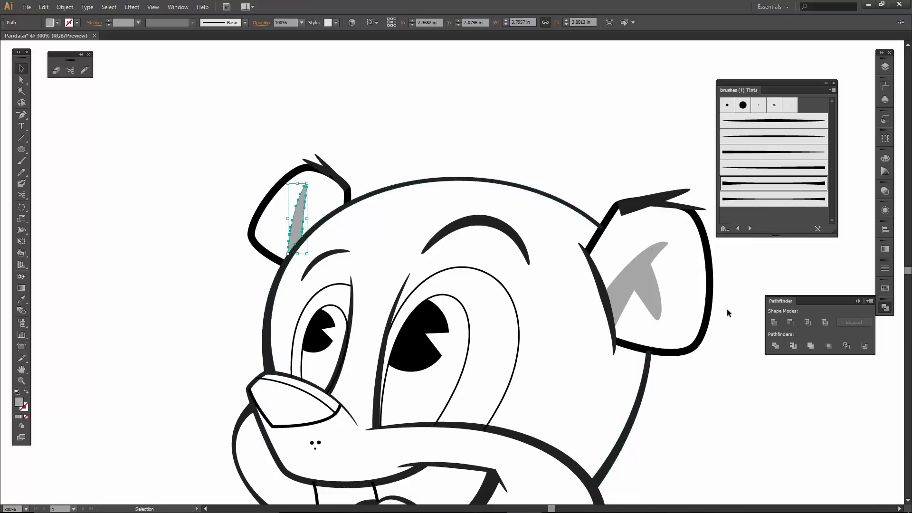
pyautogui.click(384, 230)
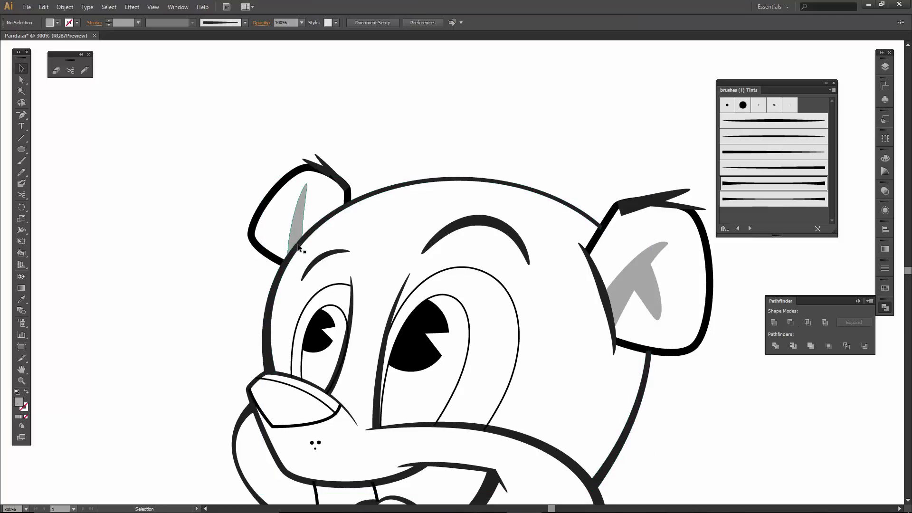
# - Magic Wand-select the black ear strokes and eyebrow paths, then Unite them into one shape
pyautogui.moveTo(533, 327); pyautogui.dragTo(512, 255)
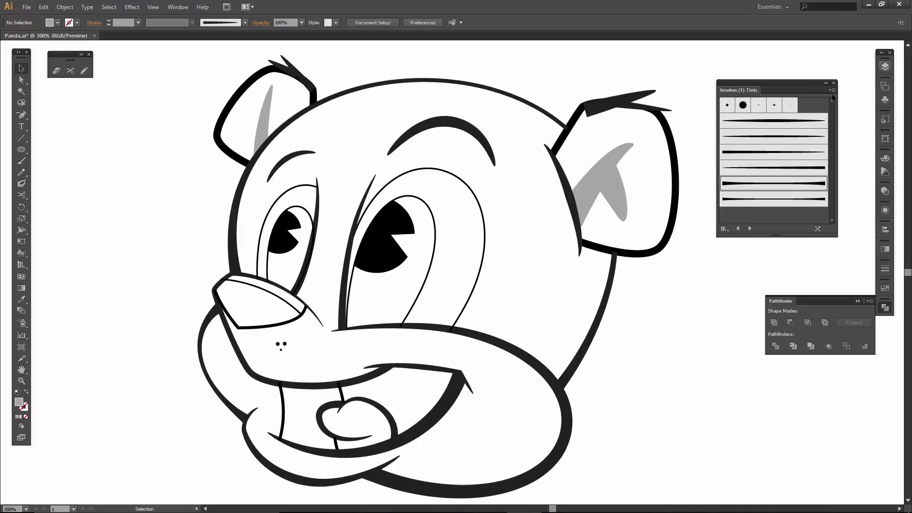
pyautogui.hotkey('ctrl', '-')
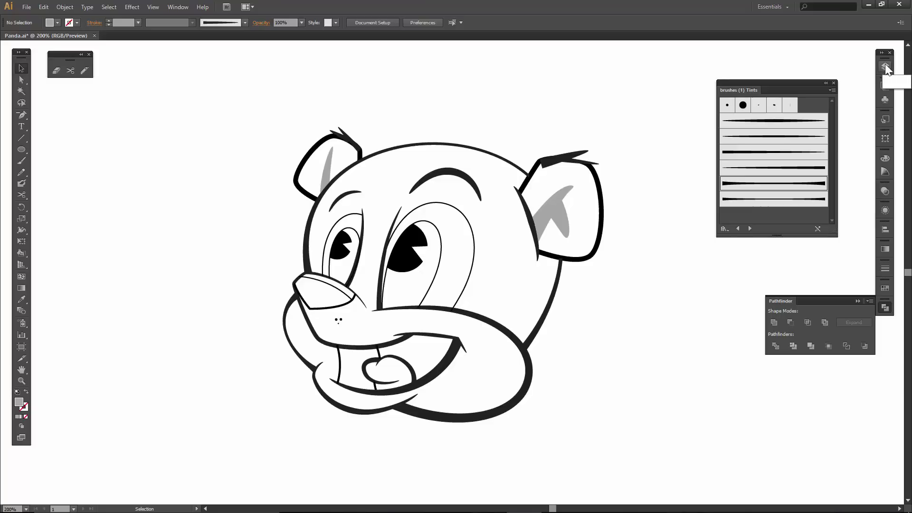
pyautogui.moveTo(247, 120); pyautogui.dragTo(616, 431)
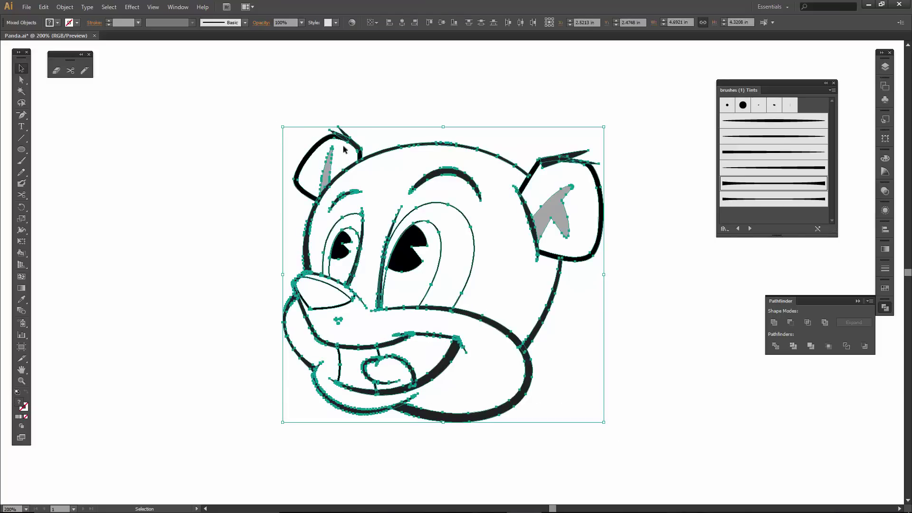
pyautogui.click(170, 119)
pyautogui.click(19, 91)
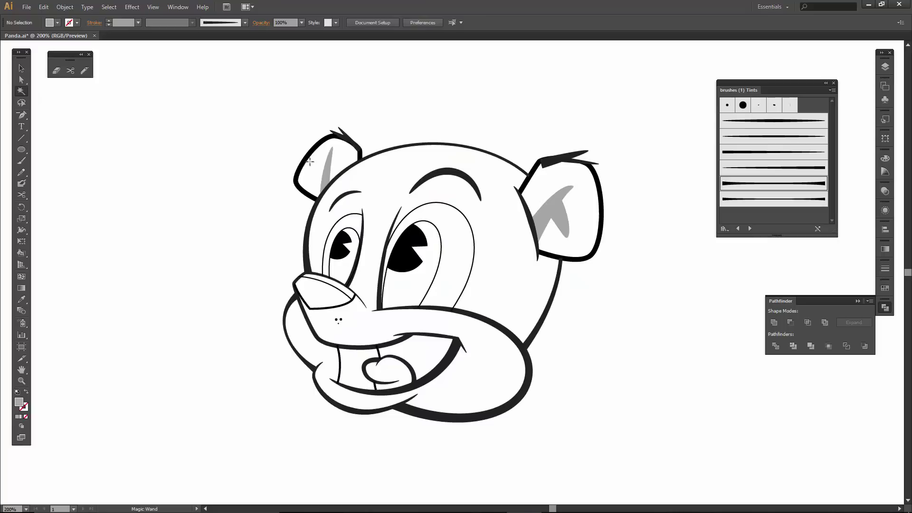
pyautogui.click(334, 137)
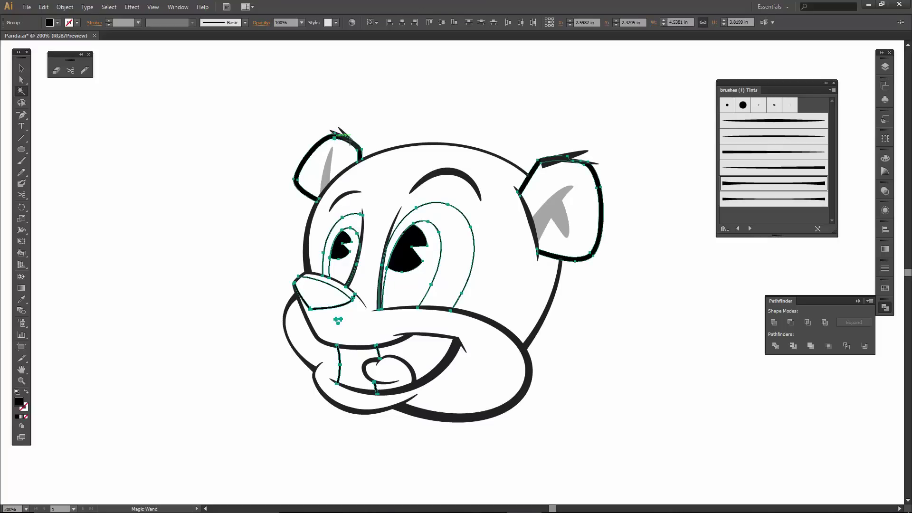
pyautogui.click(442, 176)
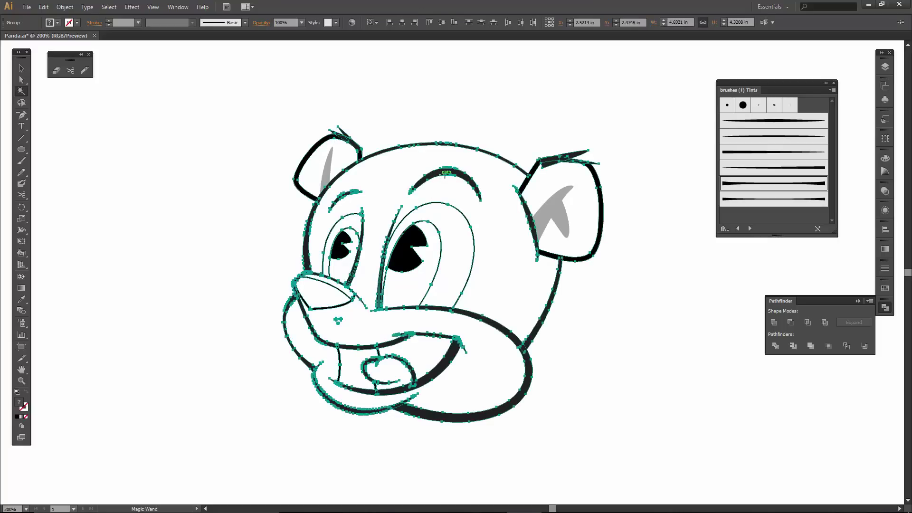
pyautogui.click(773, 323)
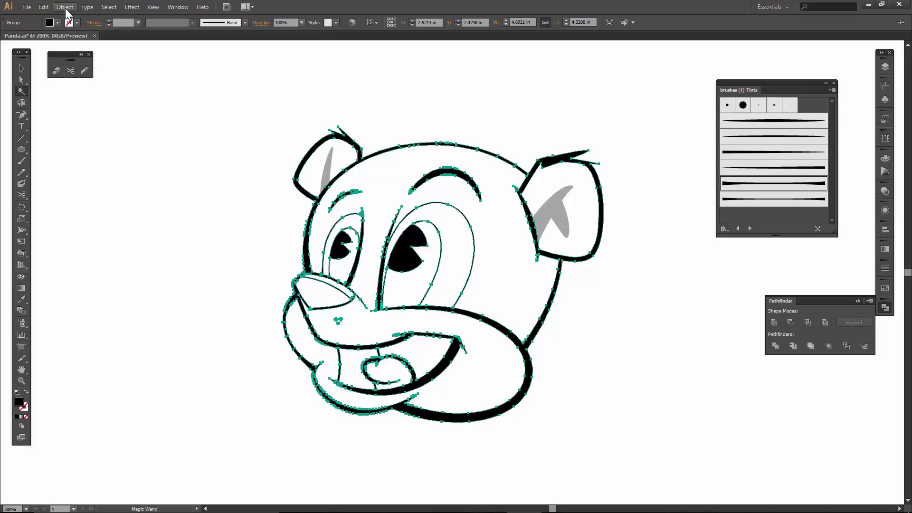
# - Select all the panda artwork and make it a Live Paint group
pyautogui.click(21, 68)
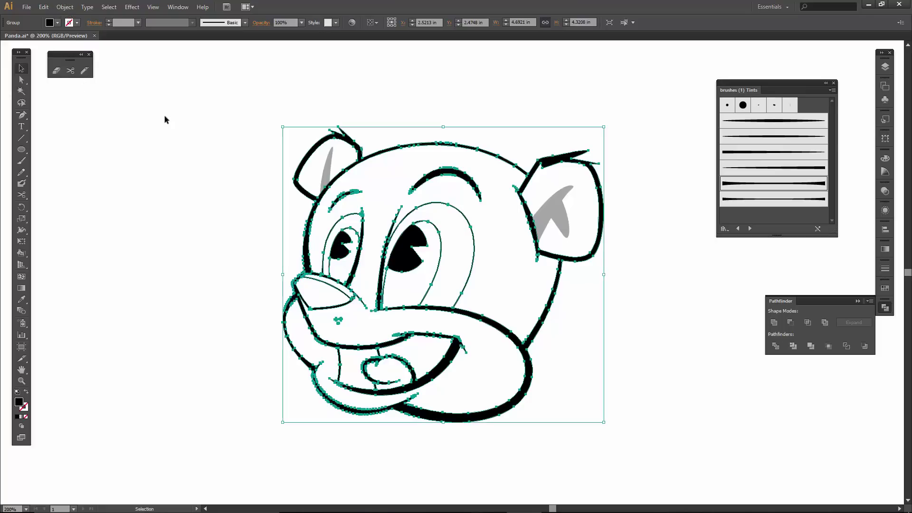
pyautogui.click(178, 119)
pyautogui.moveTo(263, 101); pyautogui.dragTo(652, 467)
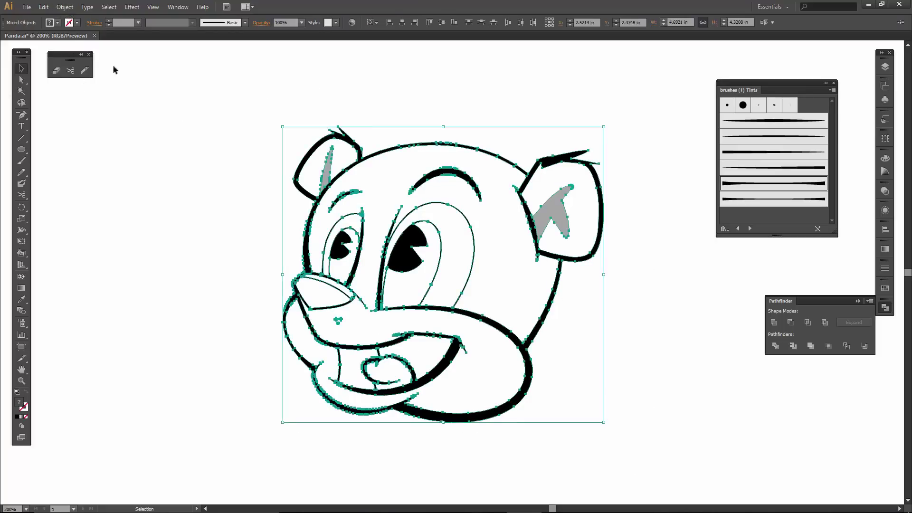
pyautogui.click(67, 7)
pyautogui.moveTo(123, 340)
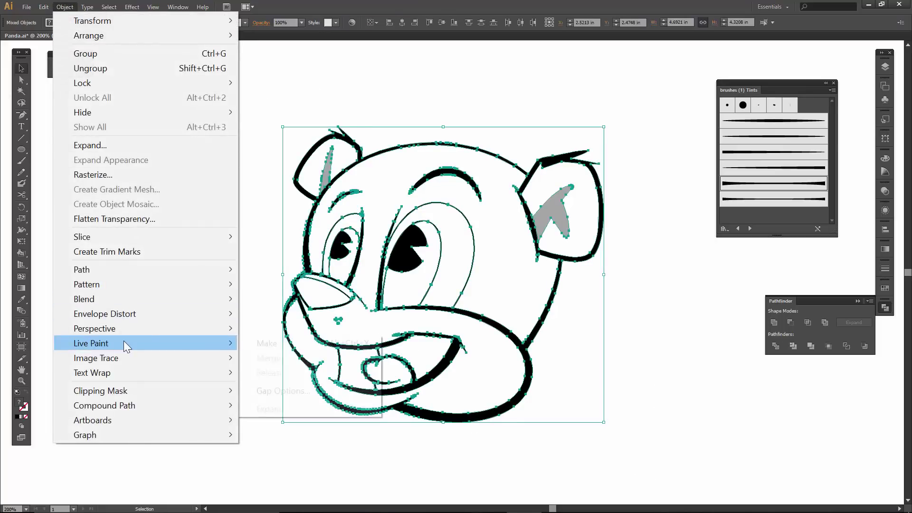
pyautogui.click(264, 343)
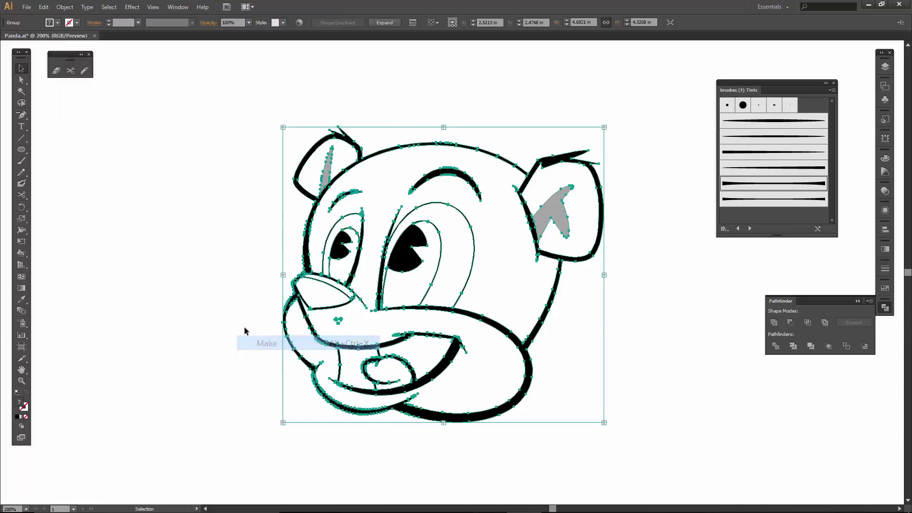
pyautogui.click(214, 309)
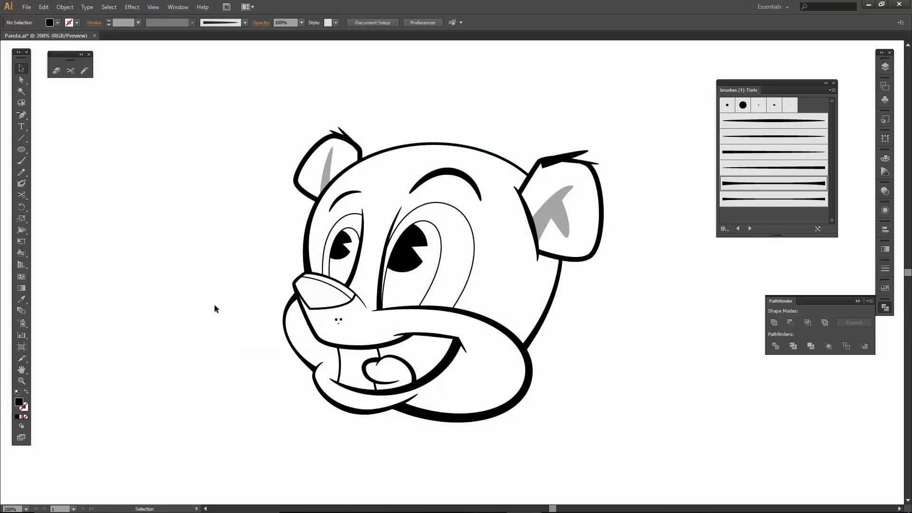
# - Fill the mouth interior, both eye patches, both ears and the nose black
pyautogui.press('k')
pyautogui.click(421, 352)
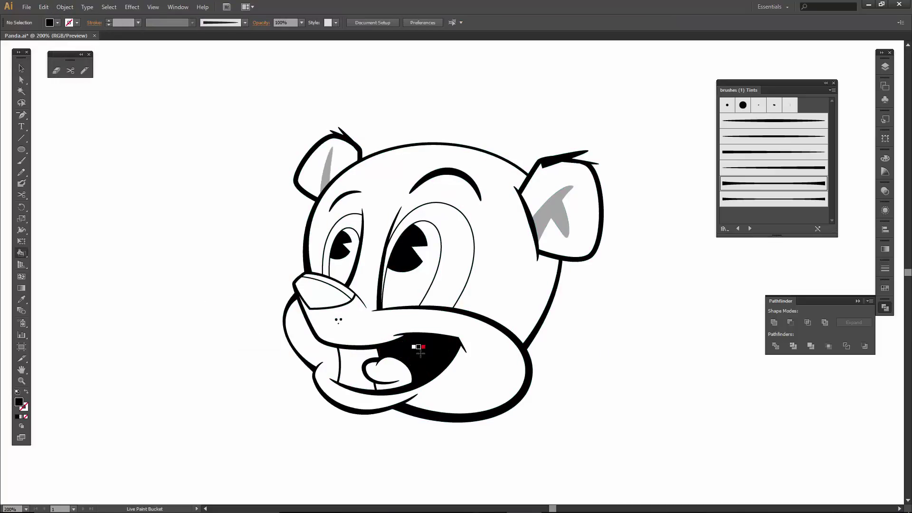
pyautogui.click(465, 269)
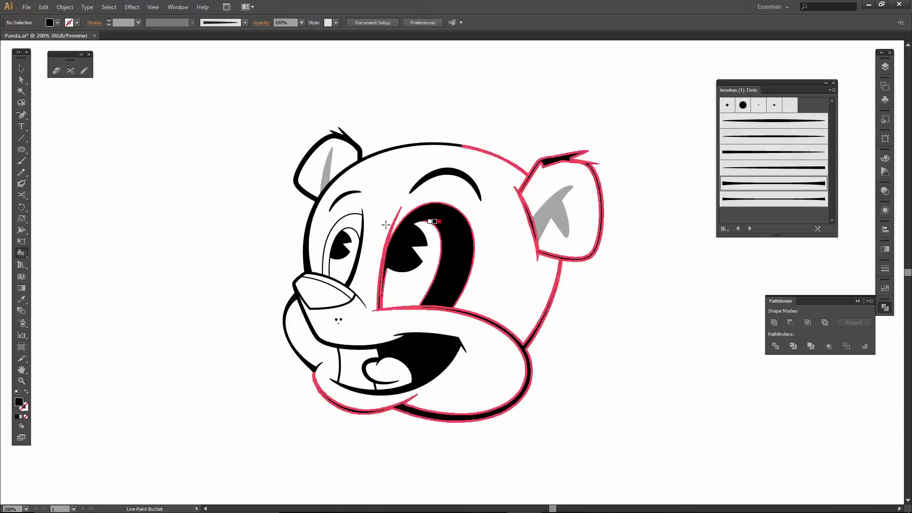
pyautogui.click(355, 221)
pyautogui.click(337, 155)
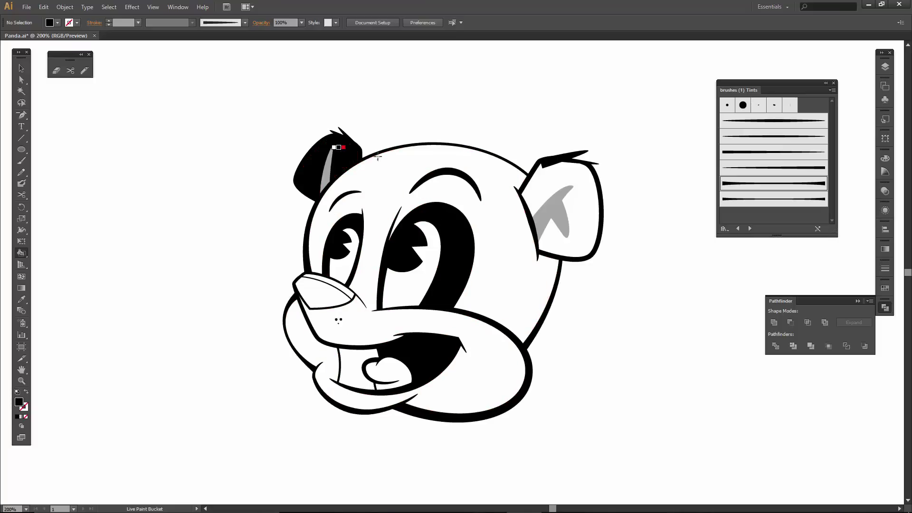
pyautogui.click(545, 178)
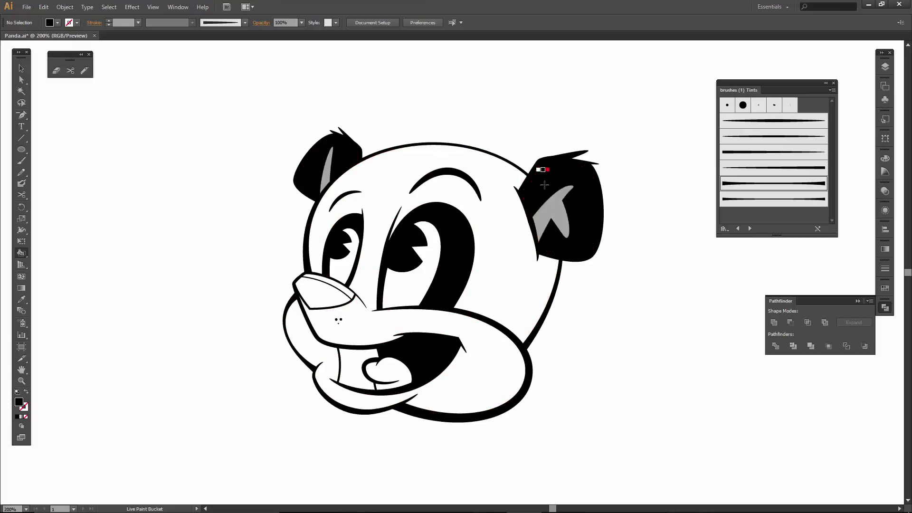
pyautogui.click(318, 295)
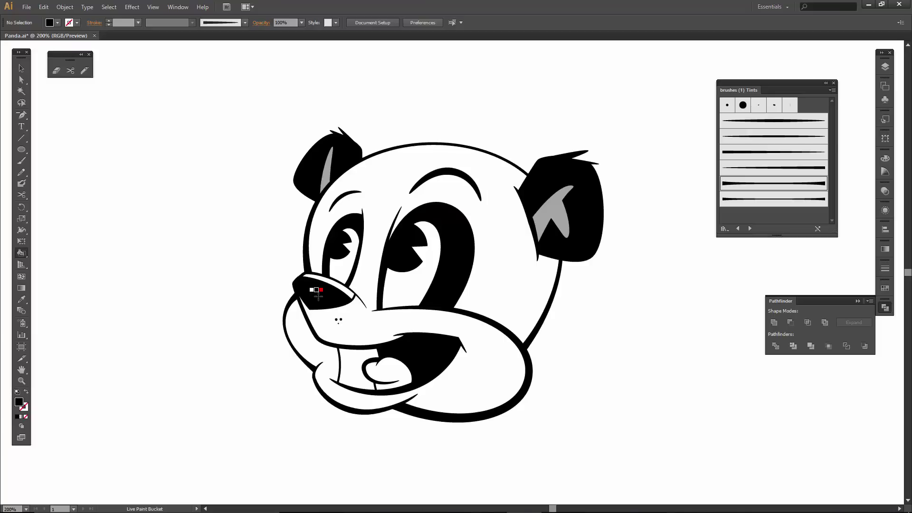
# - Sample the ear stripe's grey and fill the patch beside the tongue and the nose highlight
pyautogui.press('alt')
pyautogui.keyDown('alt'); pyautogui.click(326, 179); pyautogui.keyUp('alt')
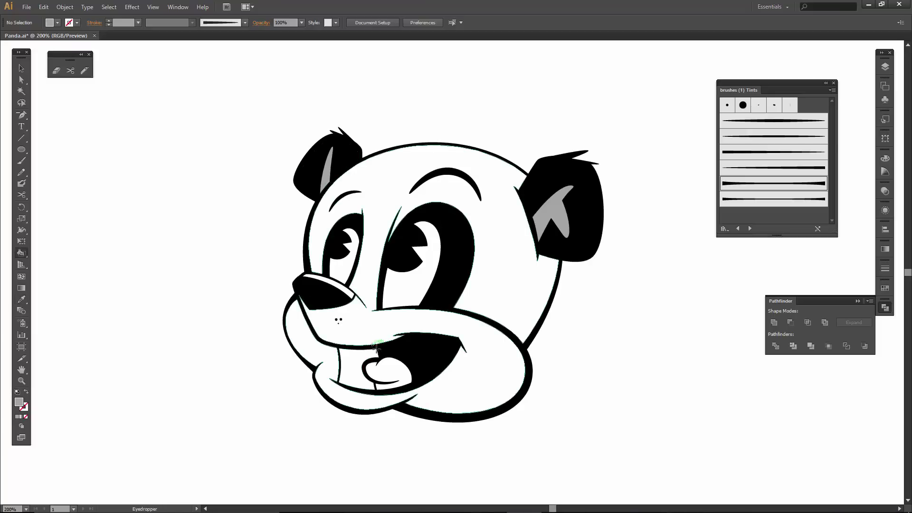
pyautogui.click(357, 345)
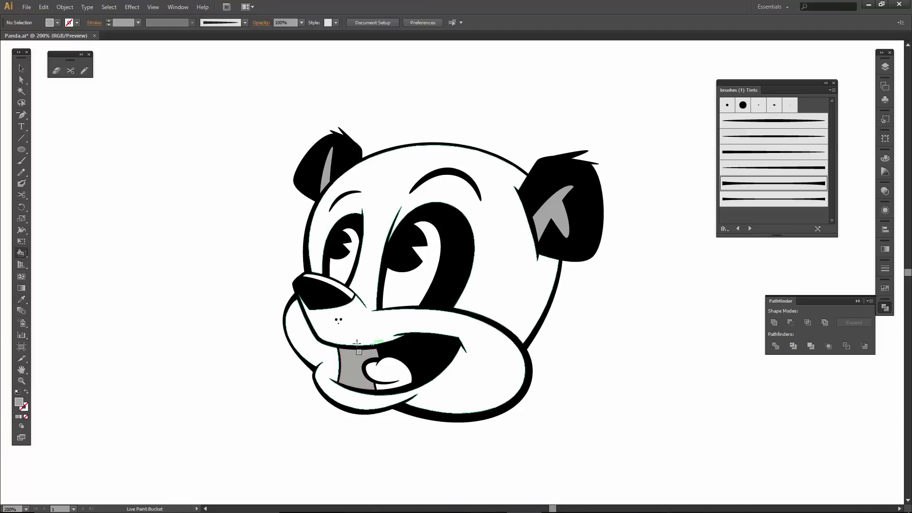
pyautogui.click(346, 287)
# - Fill the tongue pink and the panda's face off-white with the Live Paint Bucket
pyautogui.click(61, 24)
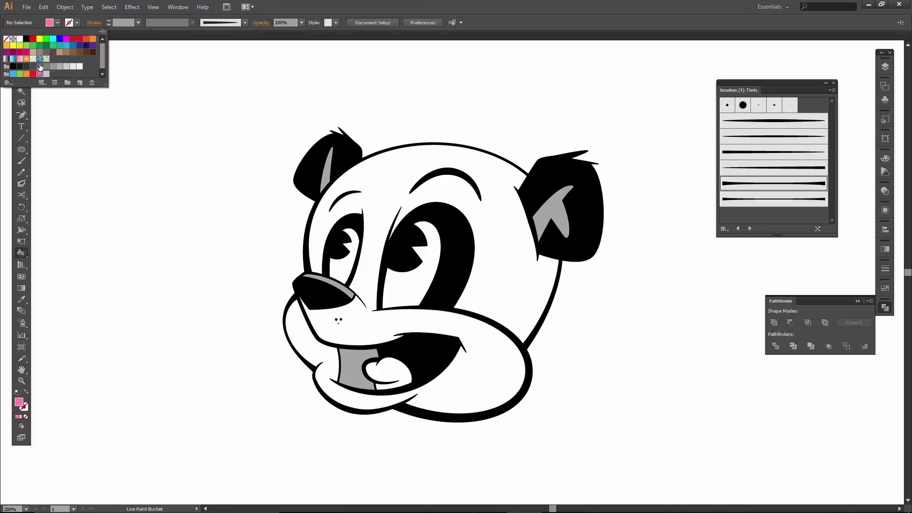
pyautogui.click(390, 365)
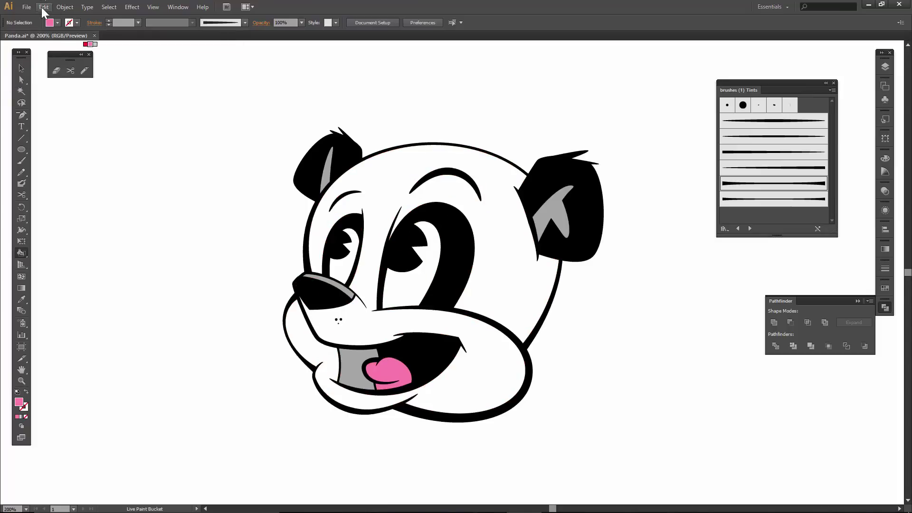
pyautogui.click(58, 23)
pyautogui.click(72, 71)
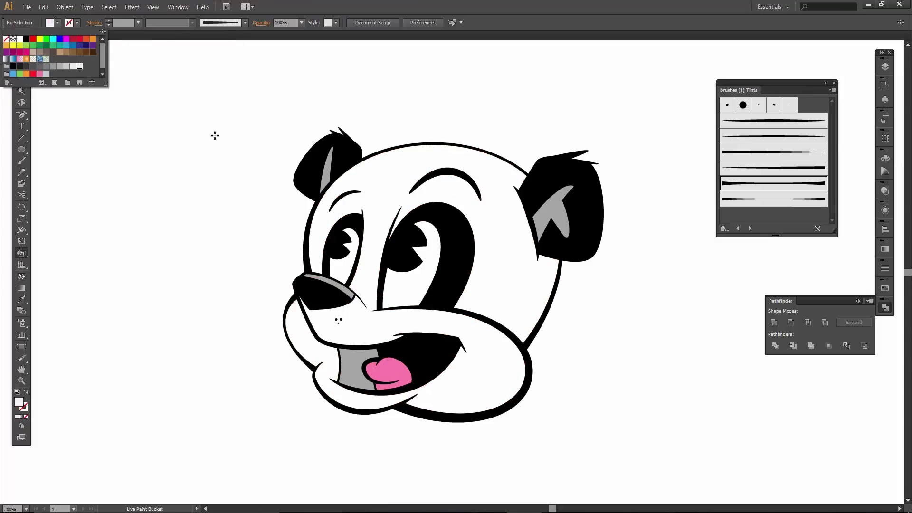
pyautogui.click(396, 178)
pyautogui.click(397, 178)
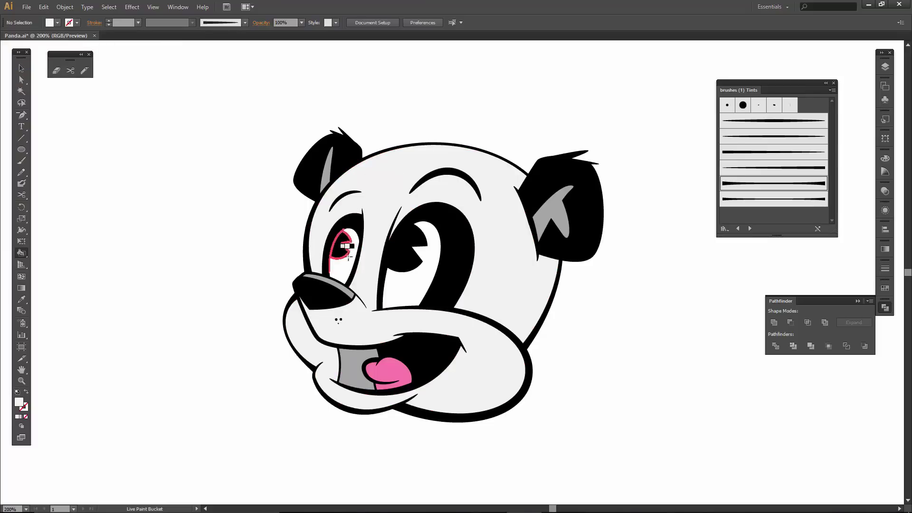
pyautogui.click(69, 23)
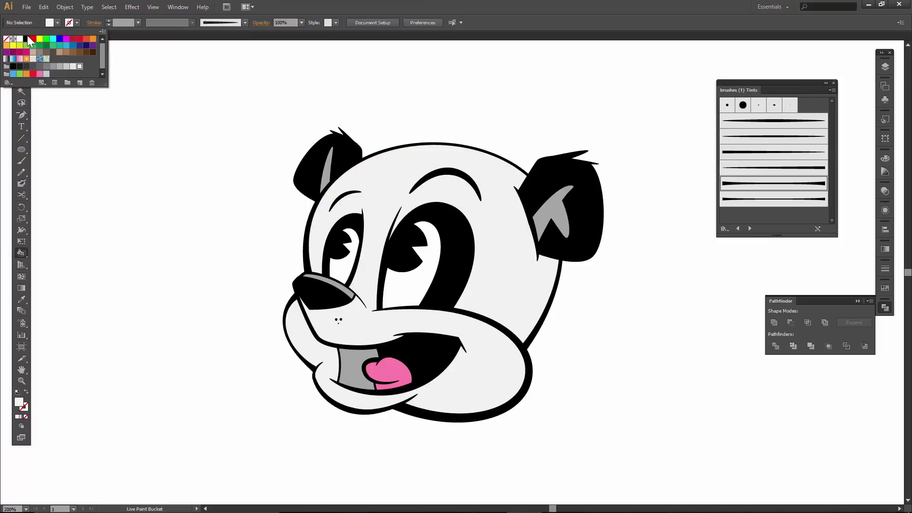
pyautogui.click(338, 270)
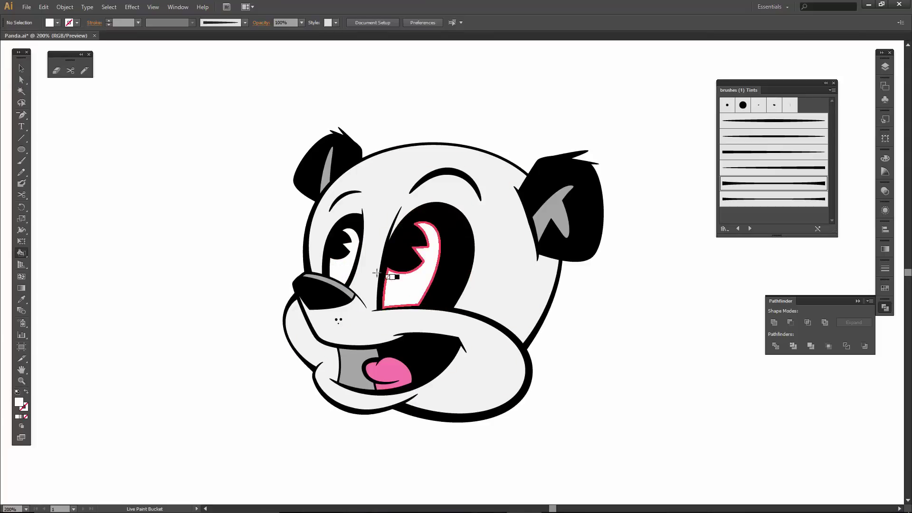
# - Expand the Live Paint panda, keeping object, fill and stroke
pyautogui.press('v')
pyautogui.moveTo(240, 105); pyautogui.dragTo(625, 462)
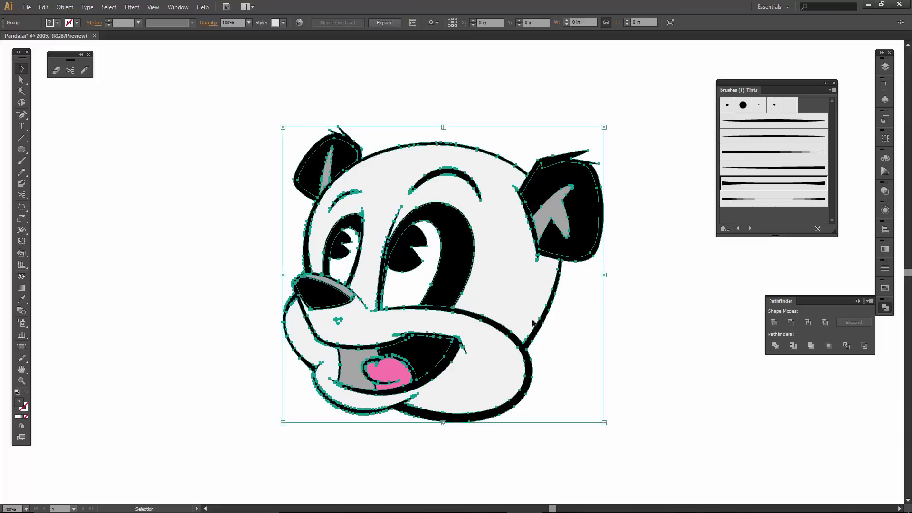
pyautogui.click(65, 9)
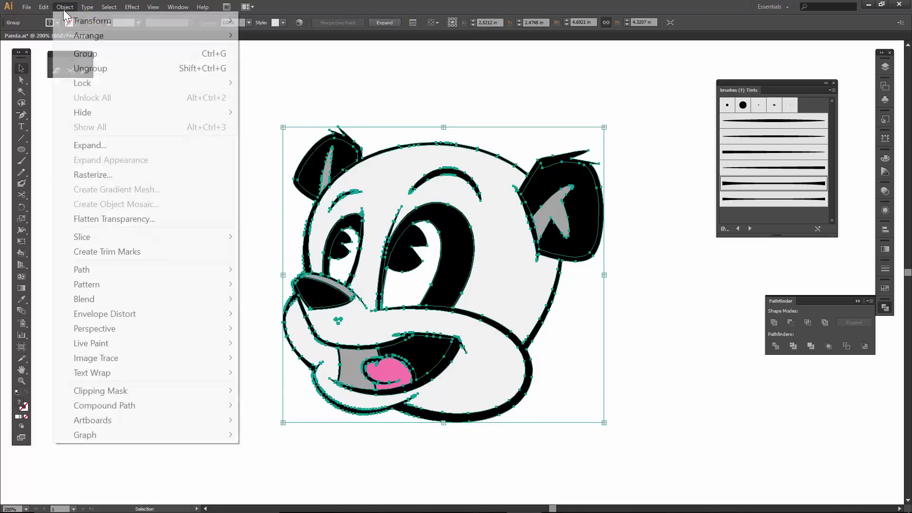
pyautogui.click(113, 144)
pyautogui.click(433, 313)
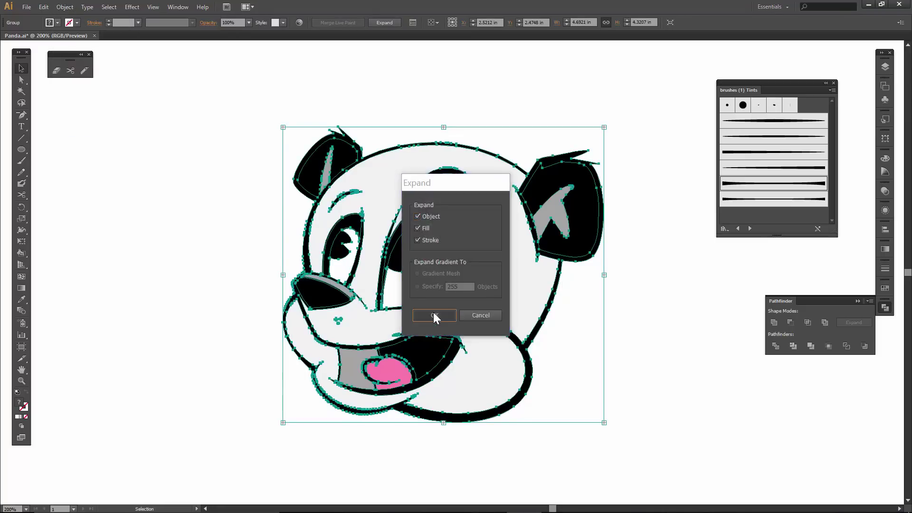
pyautogui.click(264, 243)
# - Ungroup the expanded panda artwork twice via the right-click menu
pyautogui.click(338, 153)
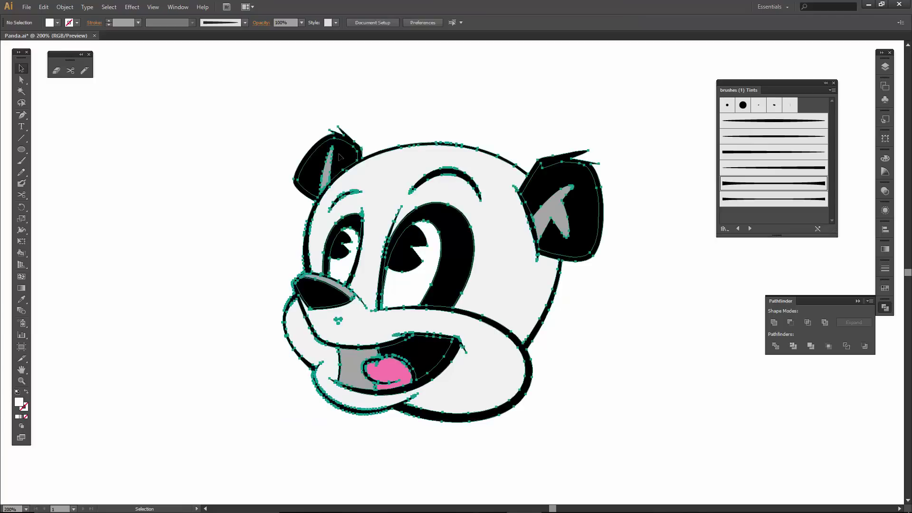
pyautogui.rightClick(339, 155)
pyautogui.click(371, 230)
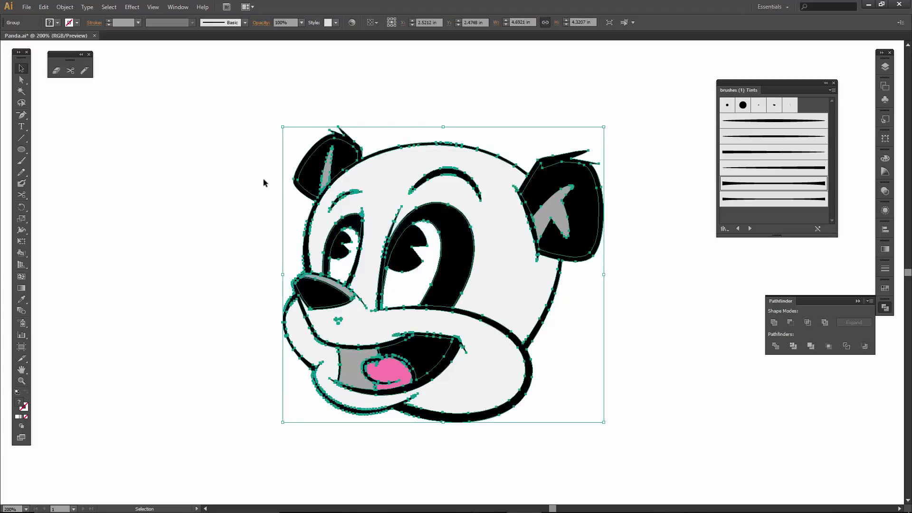
pyautogui.click(262, 181)
pyautogui.click(349, 151)
pyautogui.rightClick(349, 151)
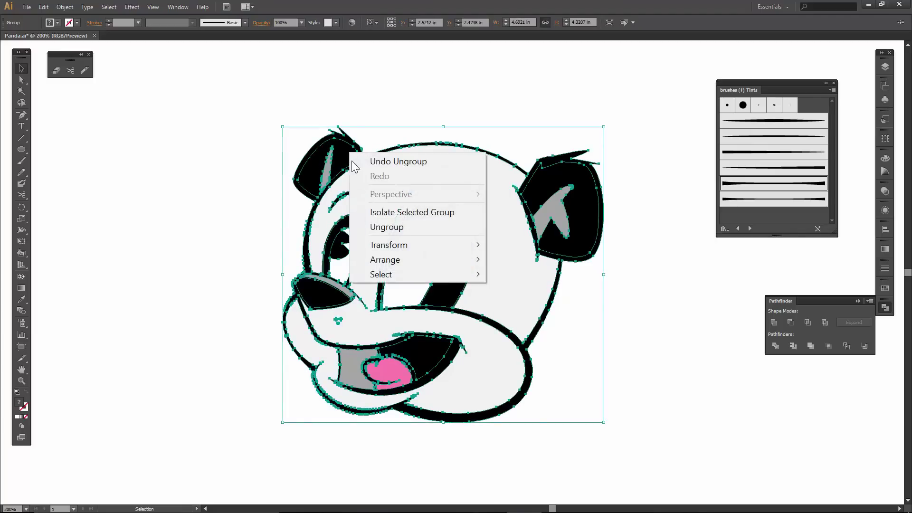
pyautogui.click(373, 227)
pyautogui.click(271, 176)
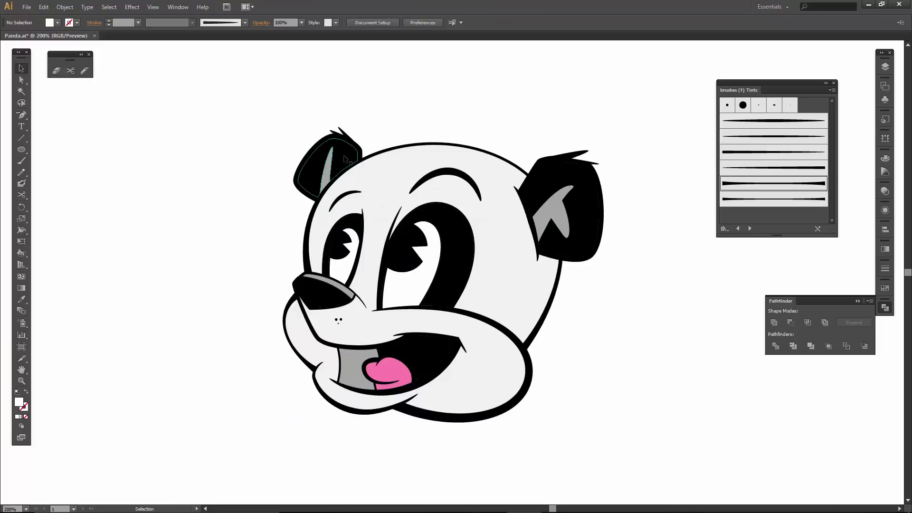
# - Ungroup the panda once more and select only the left ear shape
pyautogui.click(345, 156)
pyautogui.rightClick(345, 156)
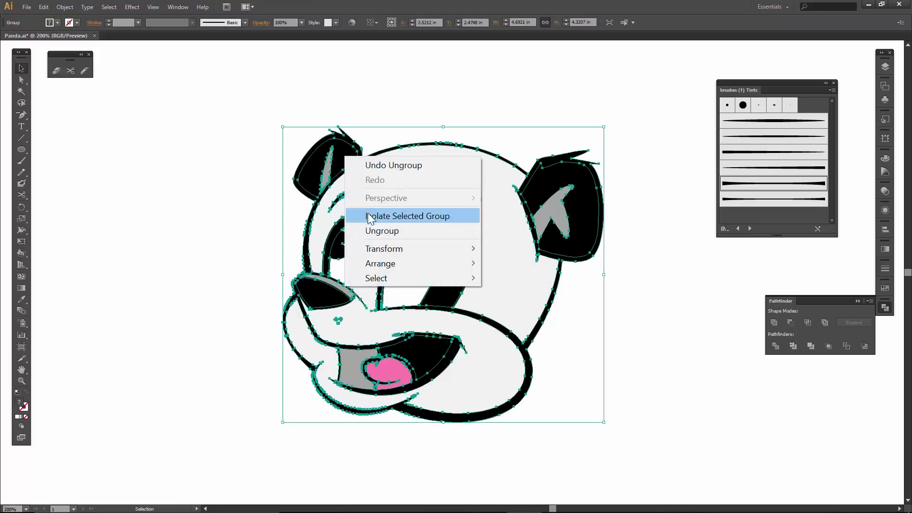
pyautogui.click(369, 232)
pyautogui.click(272, 205)
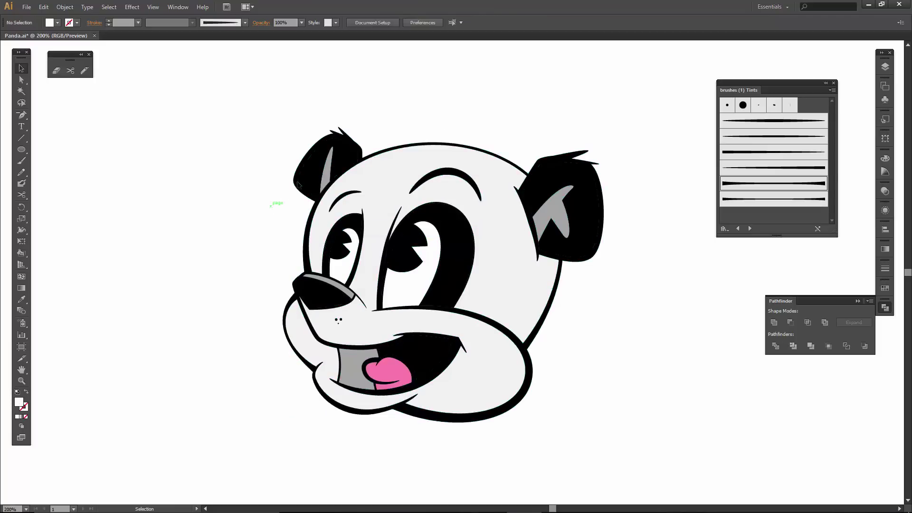
pyautogui.click(312, 166)
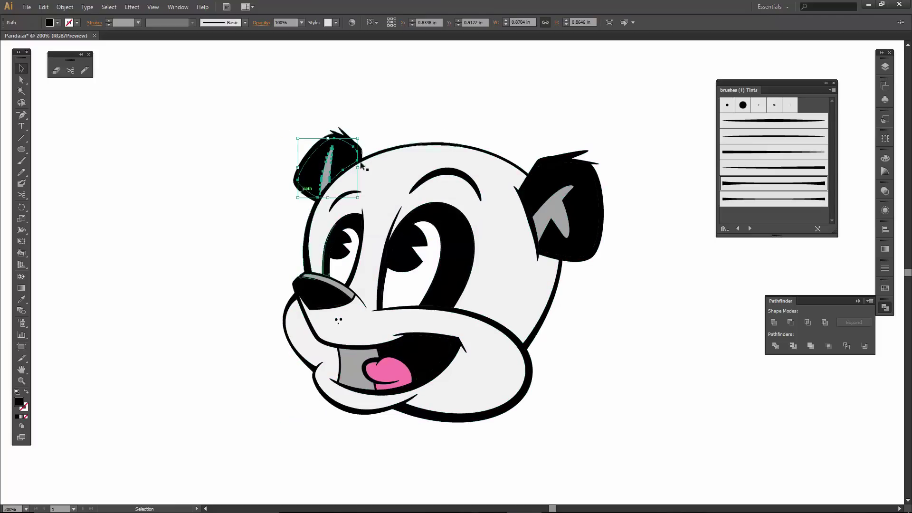
# - Magic Wand-select all black-filled shapes from the left ear and Unite them
pyautogui.click(414, 119)
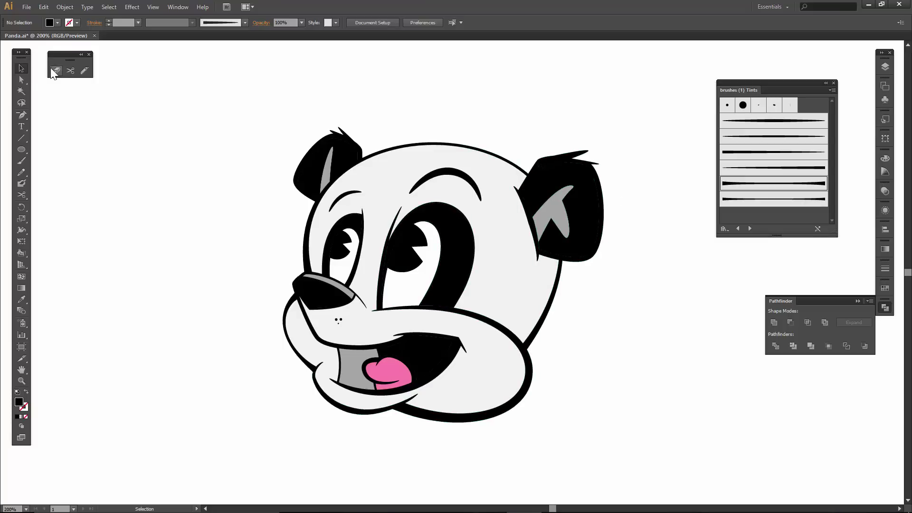
pyautogui.click(22, 91)
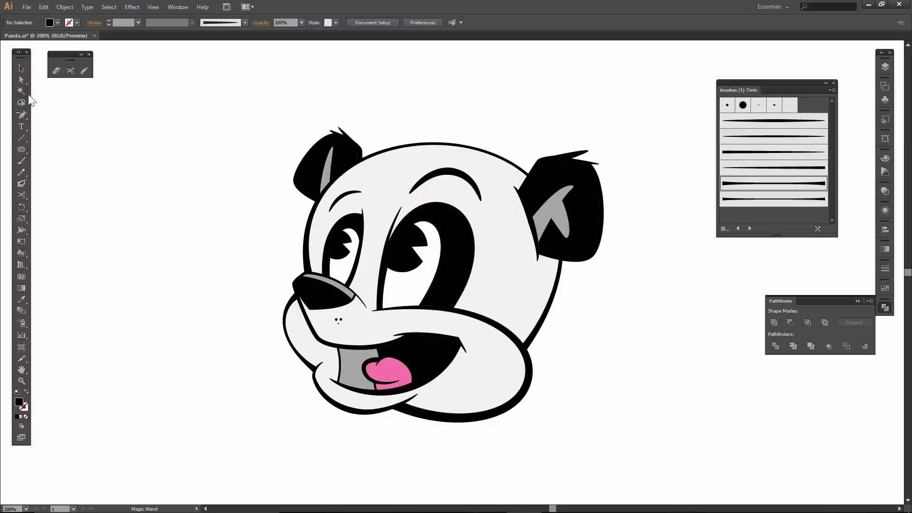
pyautogui.click(312, 170)
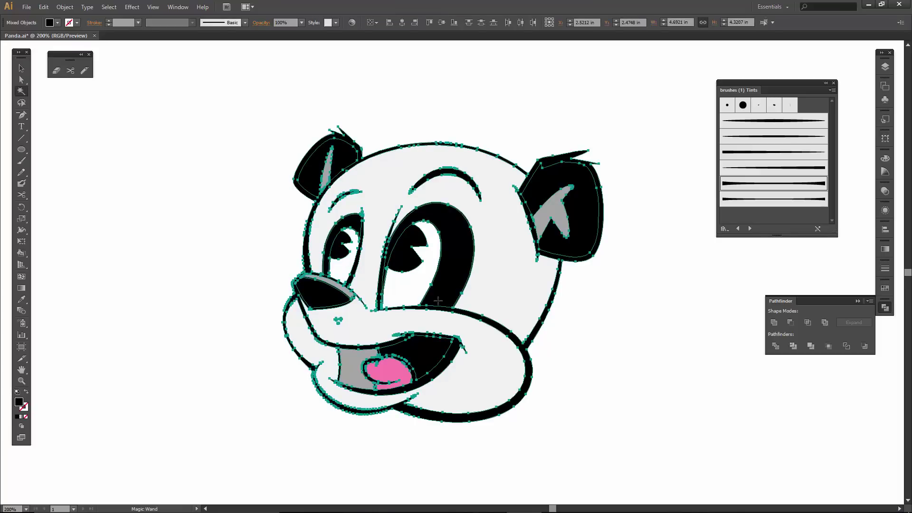
pyautogui.click(773, 324)
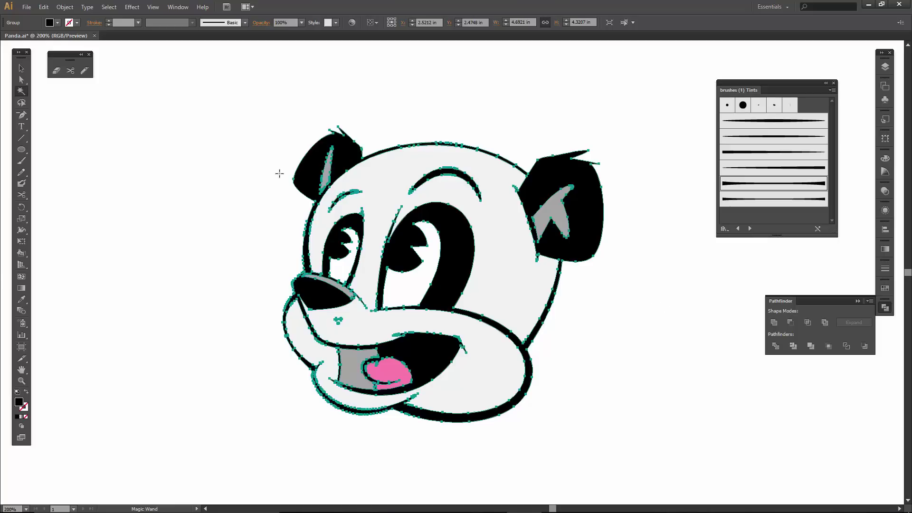
# - Offset the black head silhouette outward by 0.08 in, with preview on
pyautogui.click(65, 7)
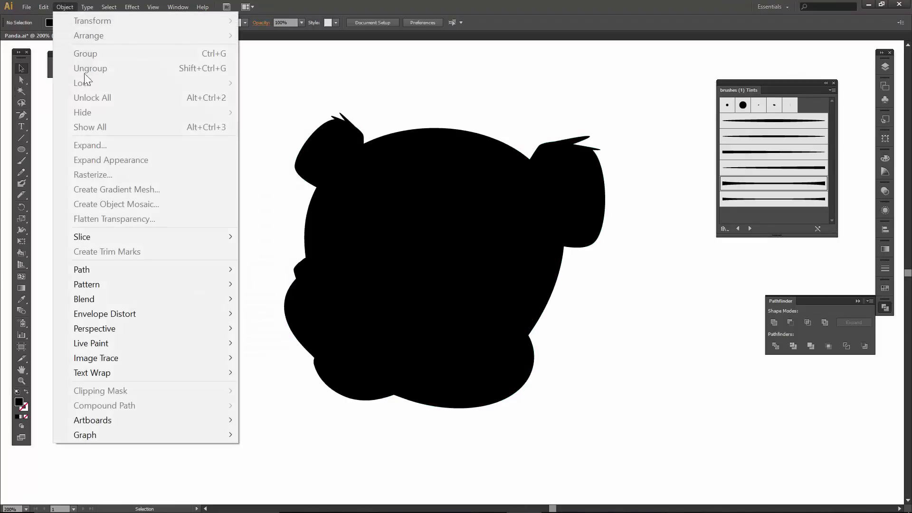
pyautogui.moveTo(128, 274)
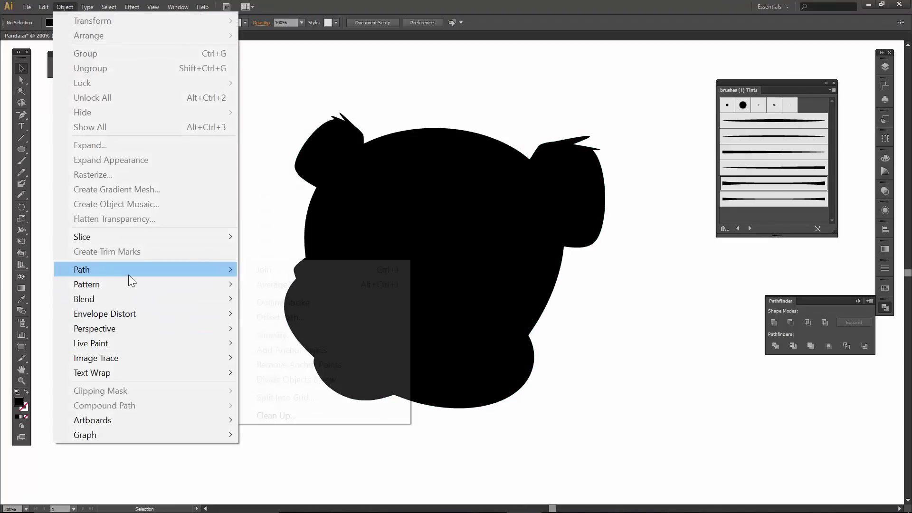
pyautogui.click(318, 232)
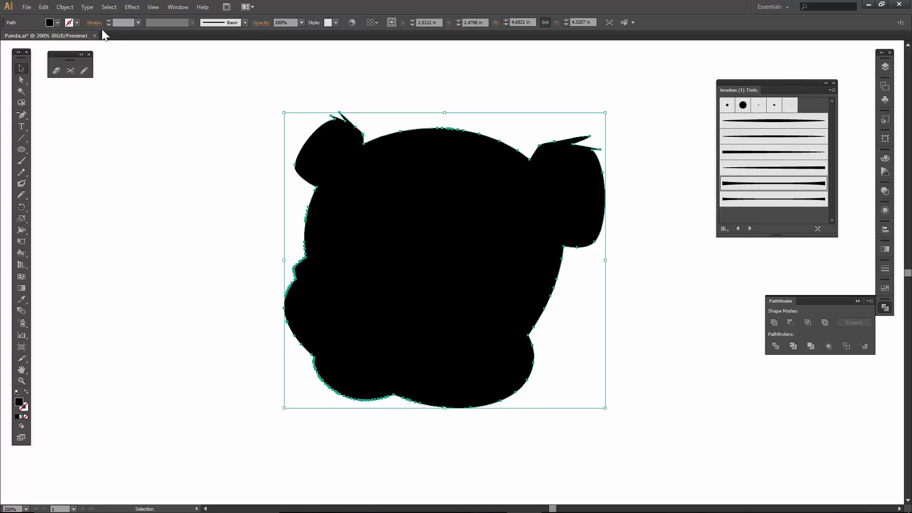
pyautogui.click(64, 7)
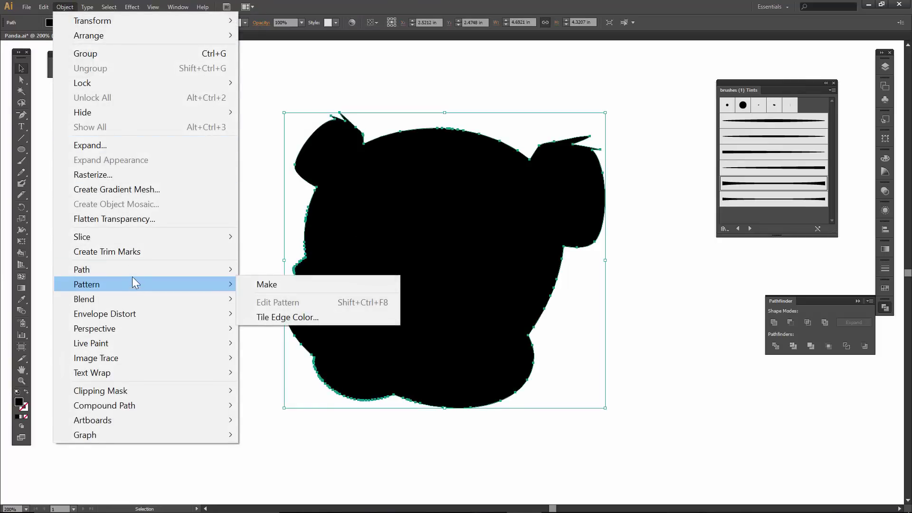
pyautogui.moveTo(129, 270)
pyautogui.click(276, 318)
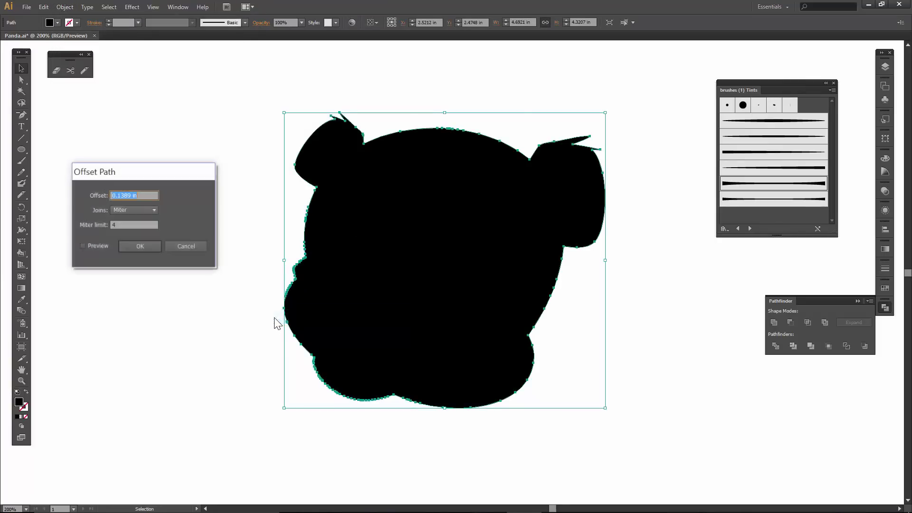
pyautogui.click(83, 246)
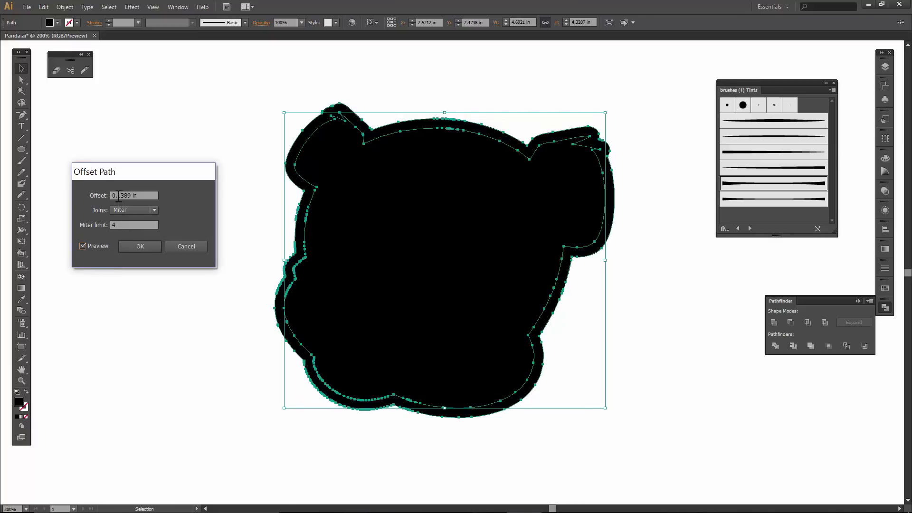
pyautogui.moveTo(118, 196); pyautogui.dragTo(128, 197)
pyautogui.write('08')
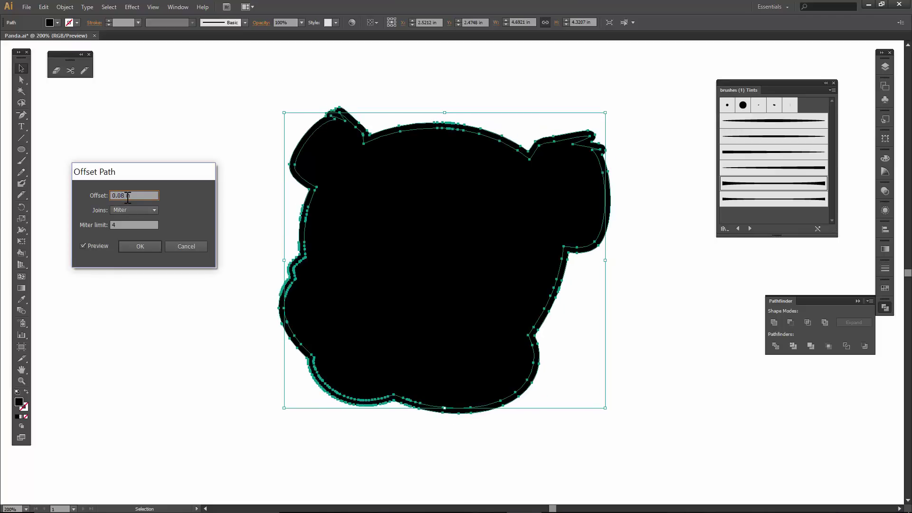
pyautogui.click(140, 247)
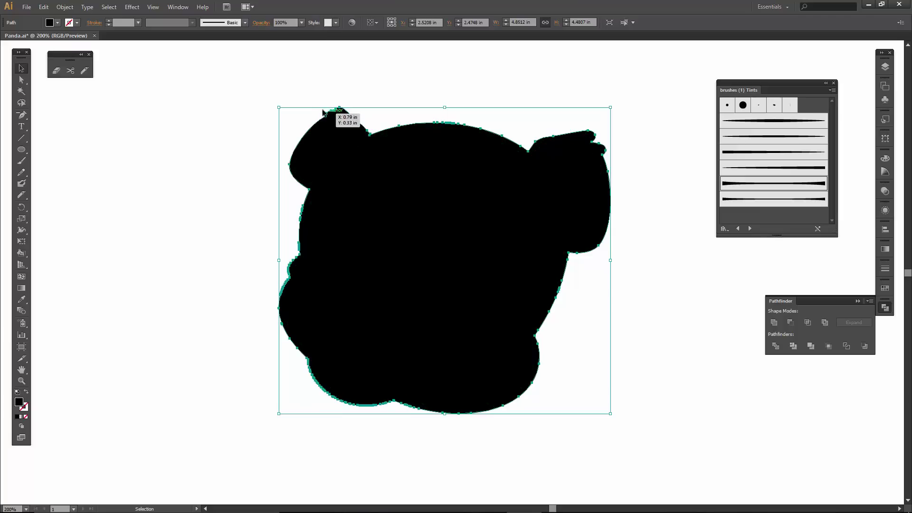
# - Show the Brushes-Expanded layer again and fill the offset border with the off-white swatch
pyautogui.click(886, 66)
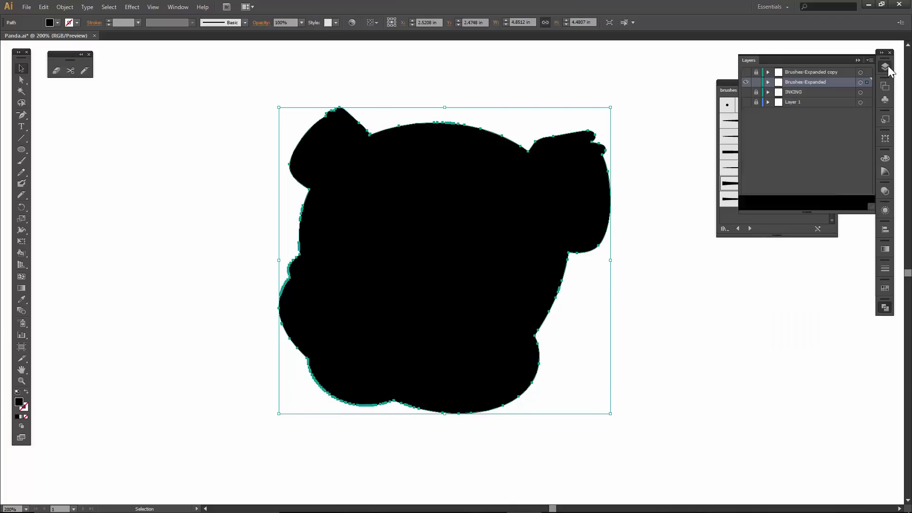
pyautogui.click(745, 80)
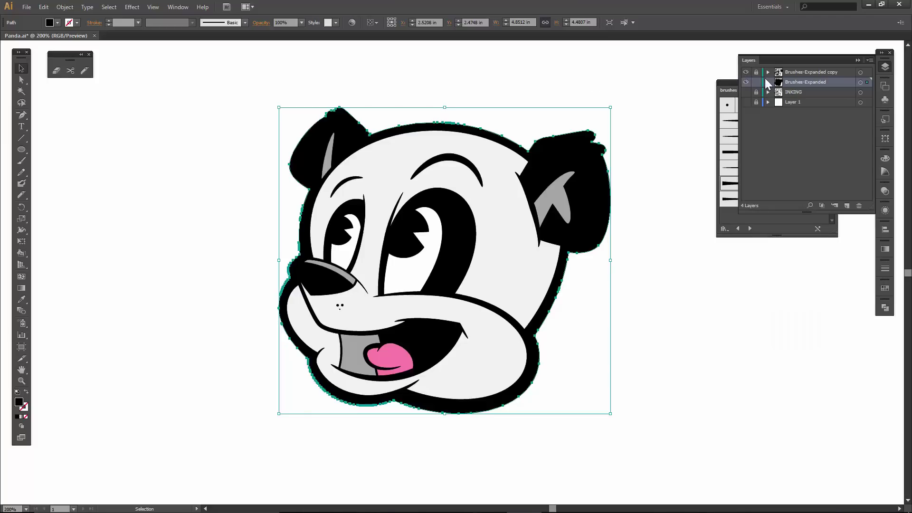
pyautogui.click(57, 22)
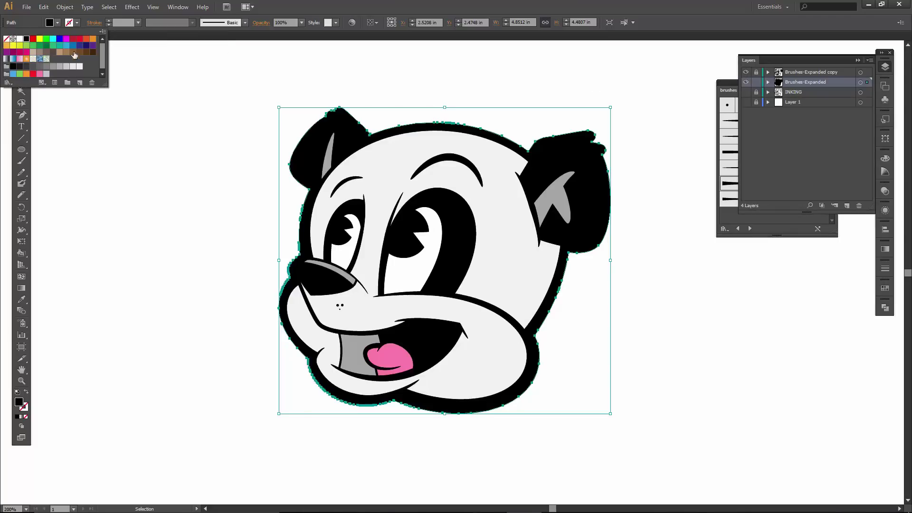
pyautogui.click(75, 68)
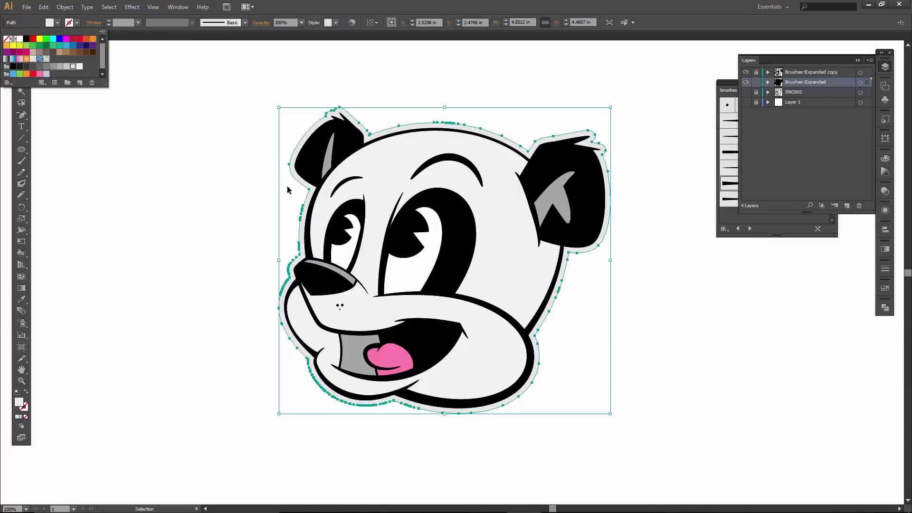
pyautogui.press('i')
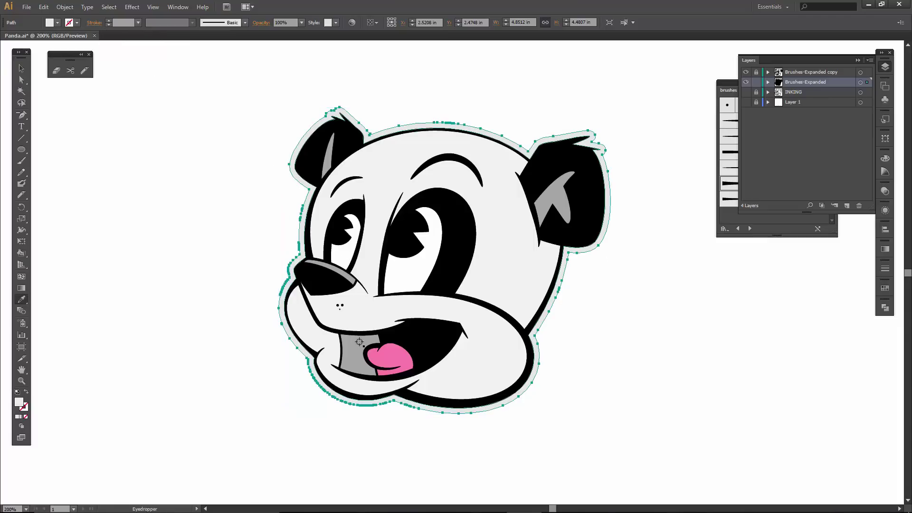